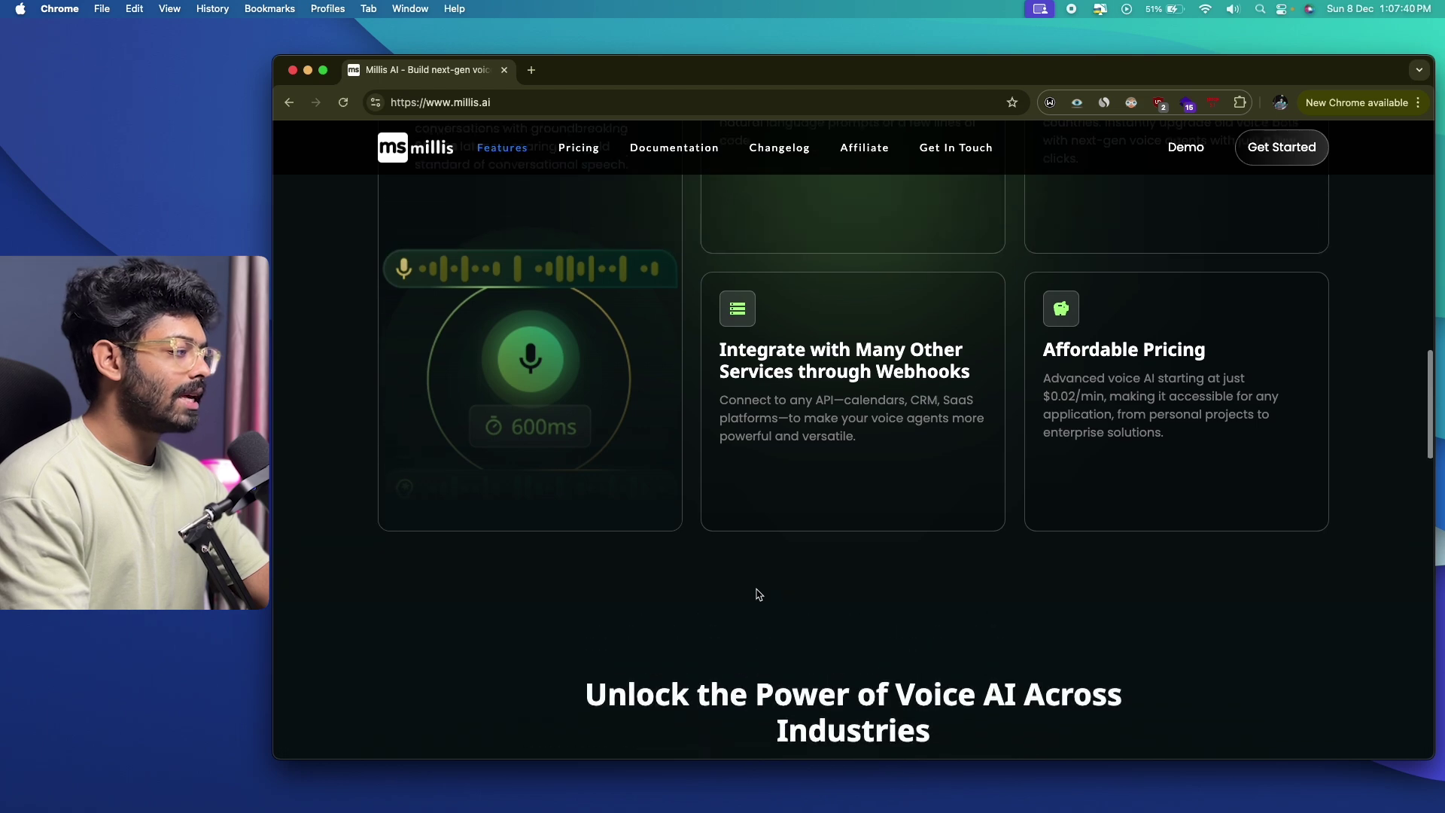
Scroll down the Millis AI homepage to the footer and back up
scroll(900, 402, down, 6)
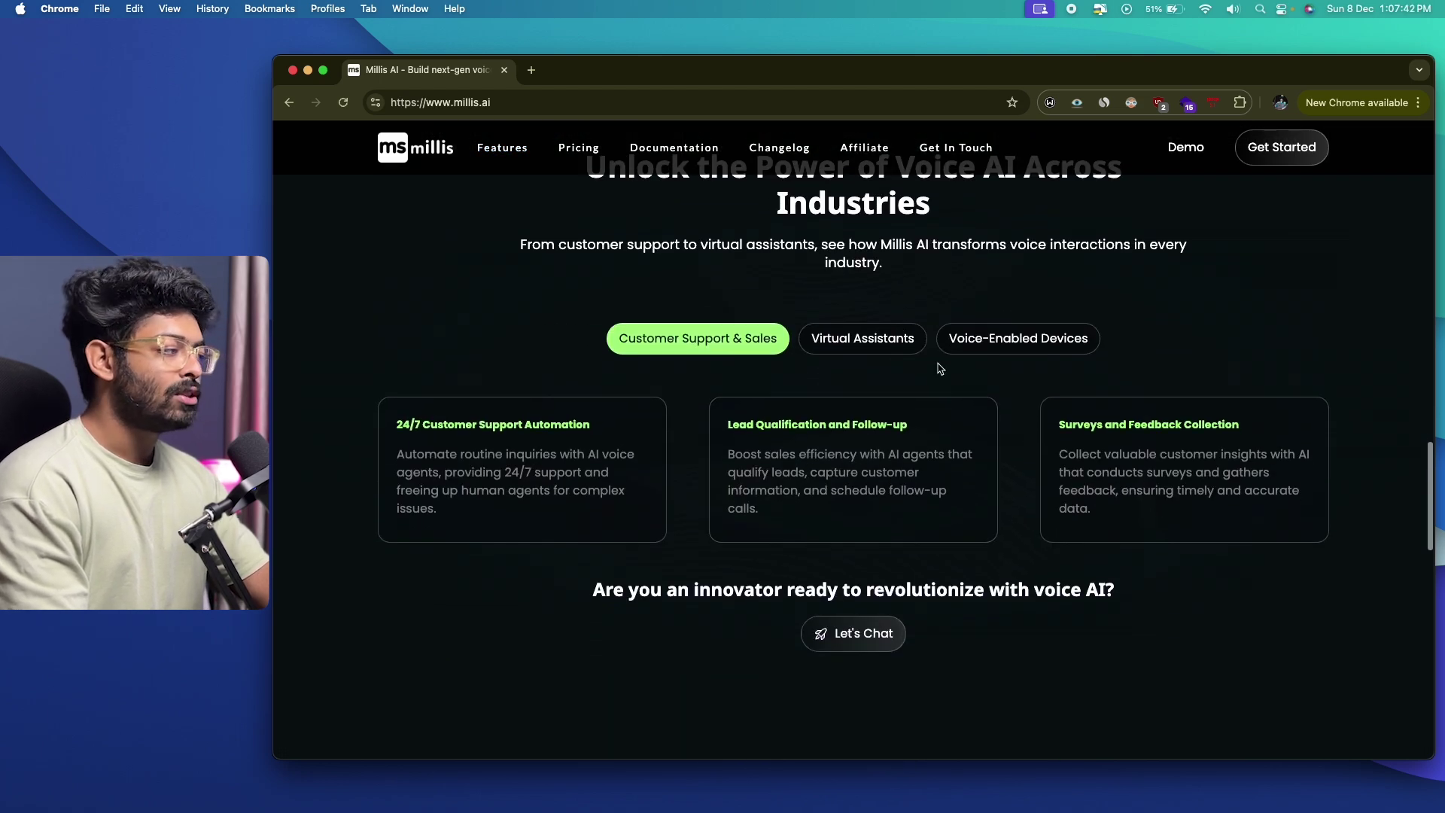
scroll(940, 368, down, 10)
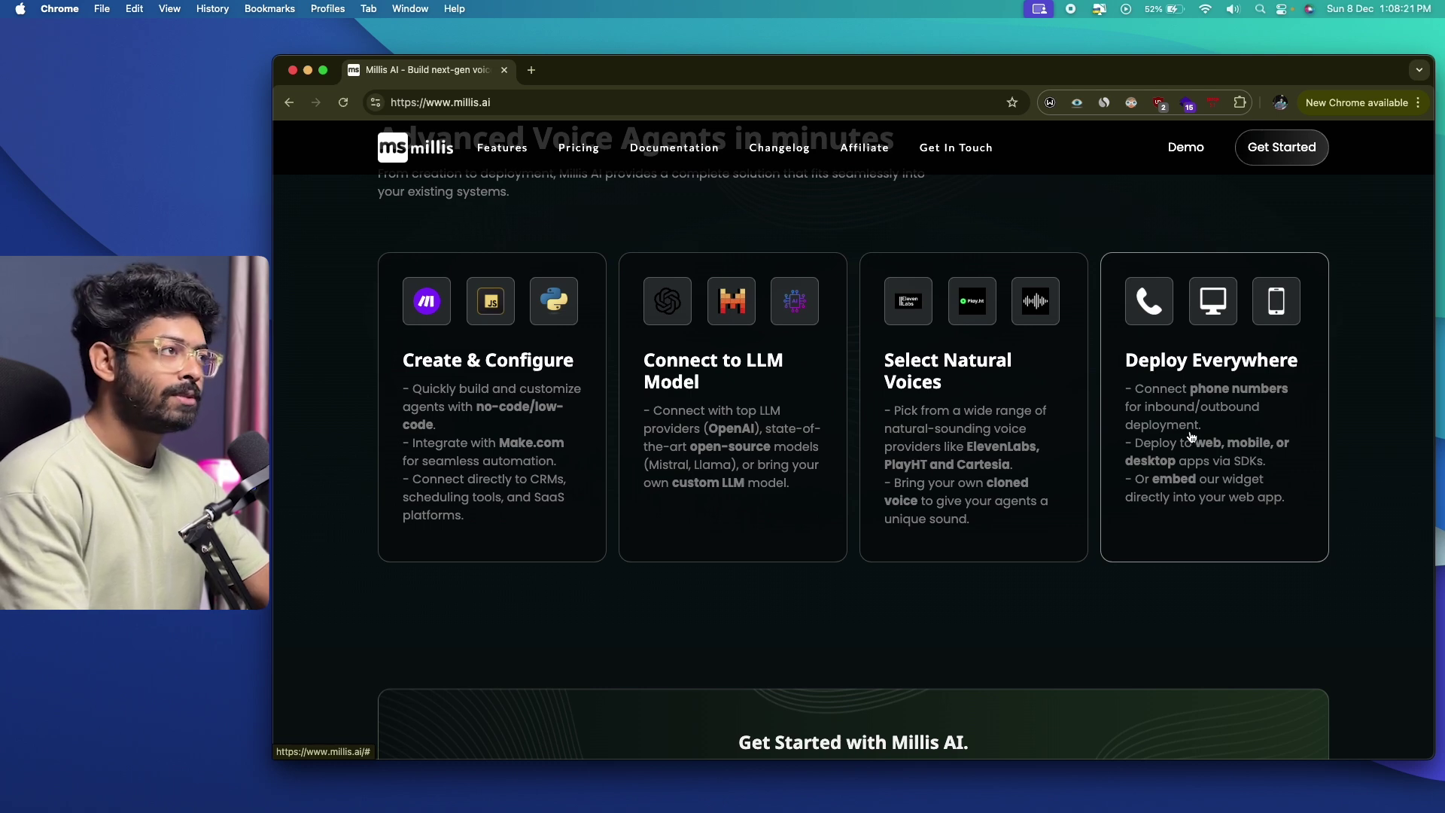
scroll(1191, 437, down, 10)
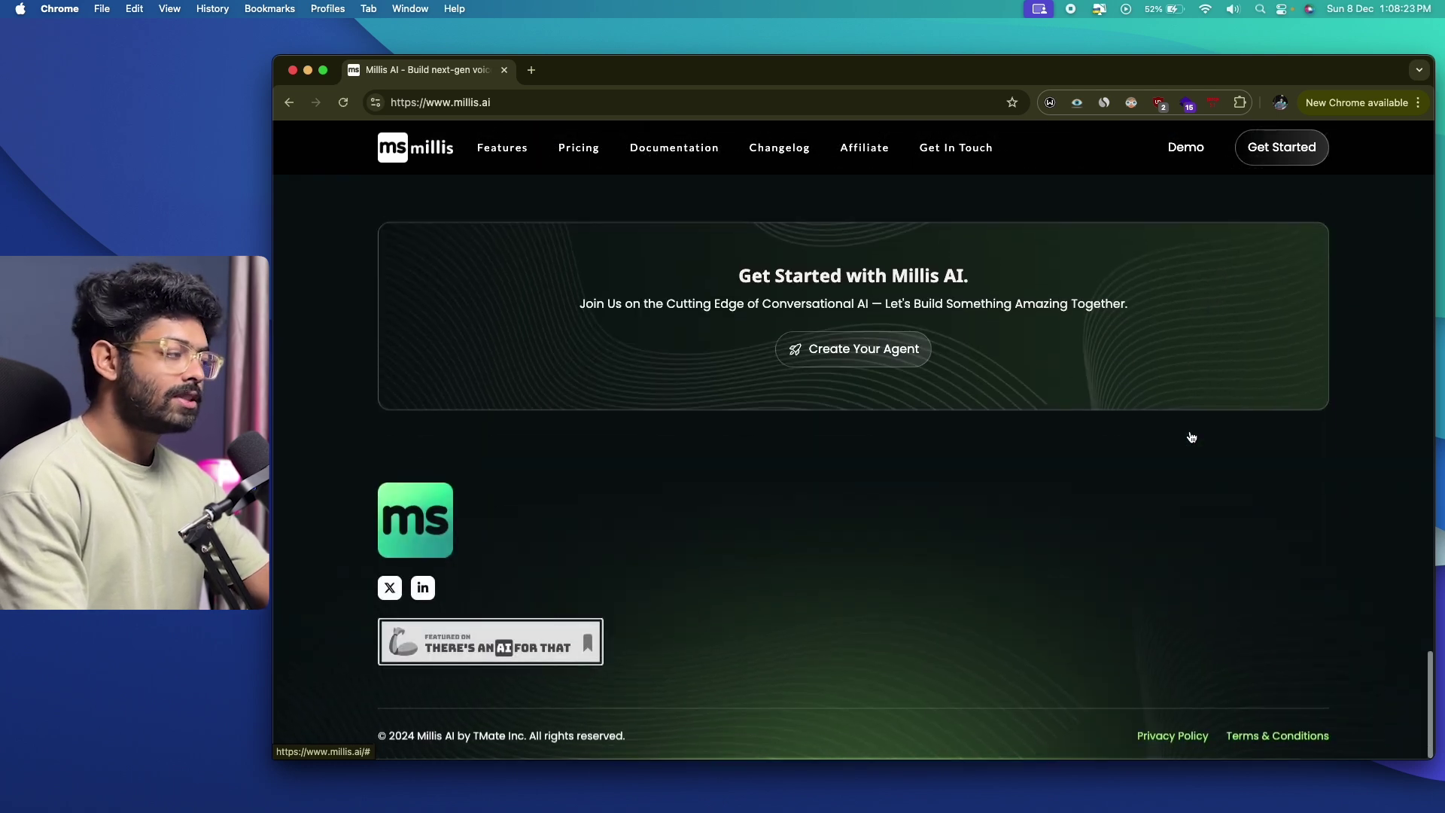
scroll(1192, 437, up, 3)
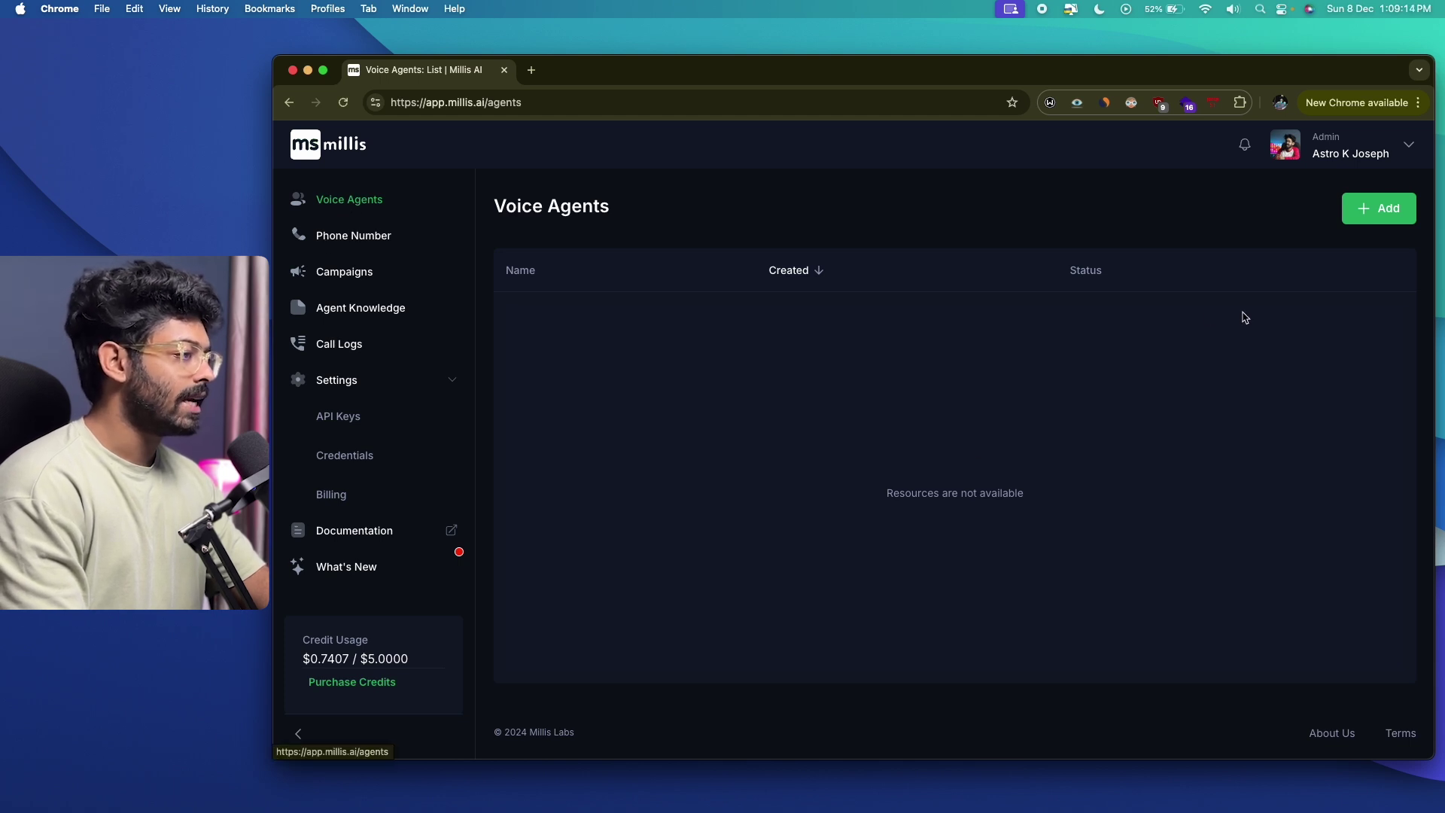
Add a new voice agent with the name 'VA'
click(1366, 219)
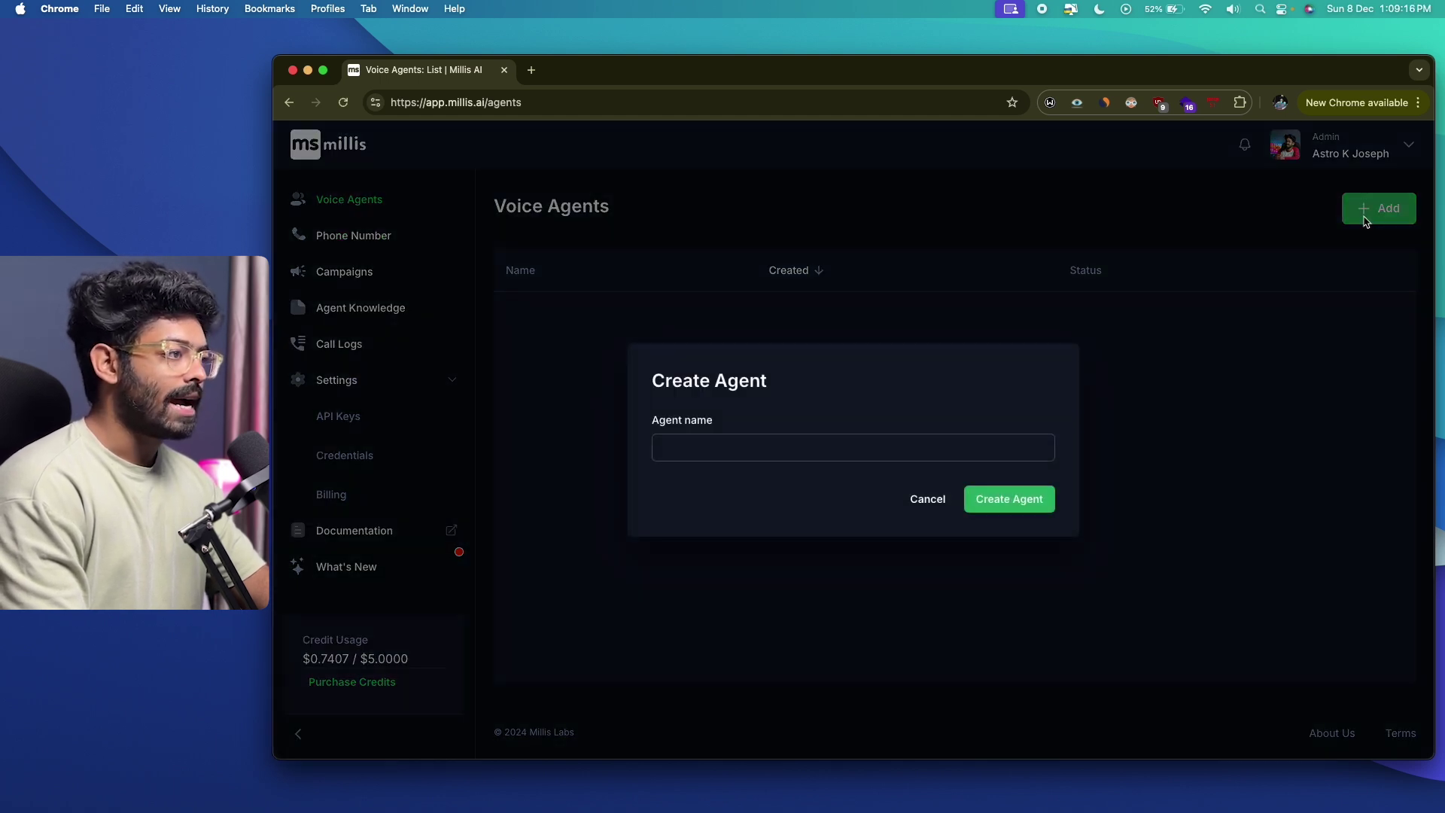
click(862, 453)
text(VA)
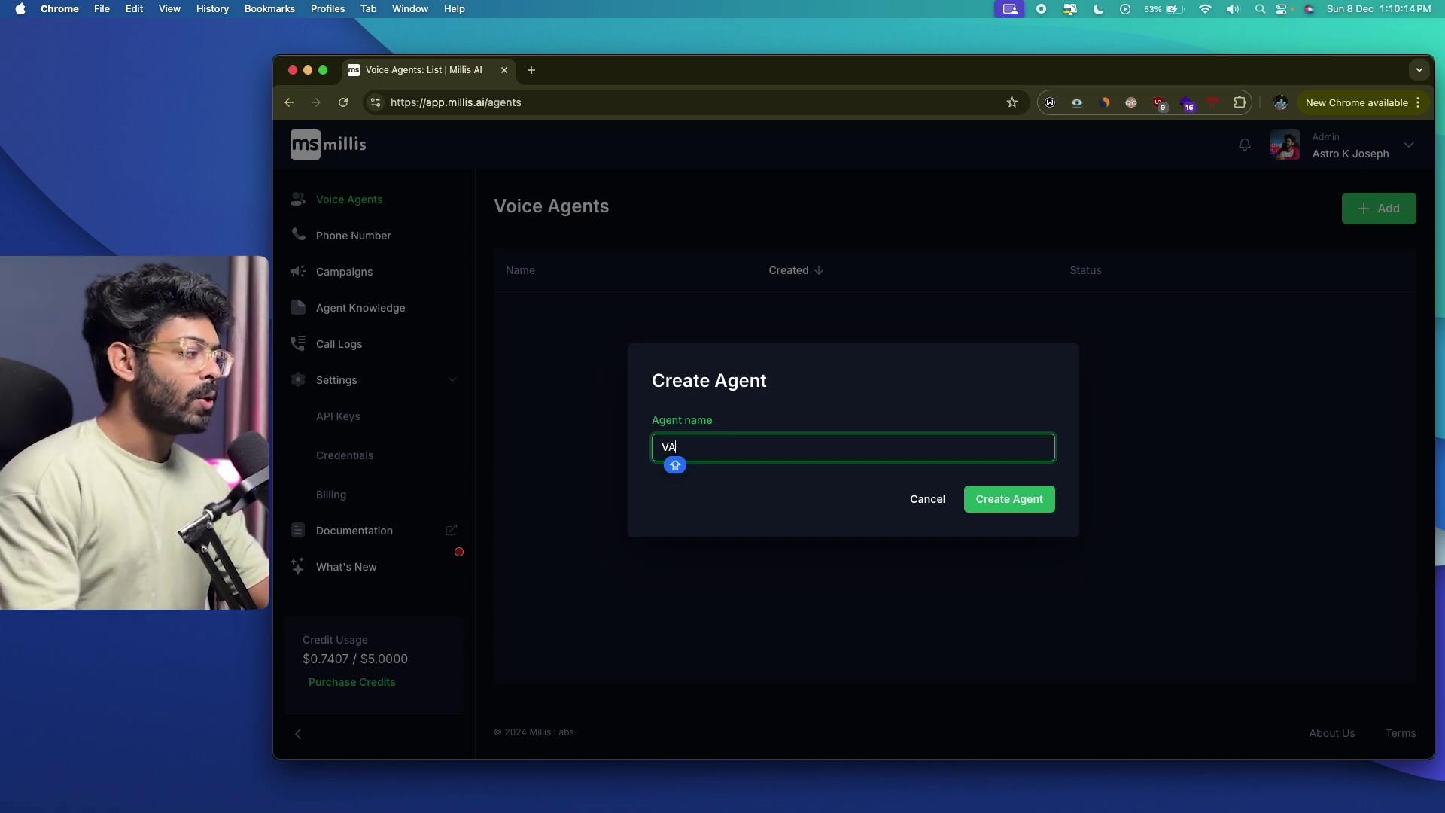
click(1009, 499)
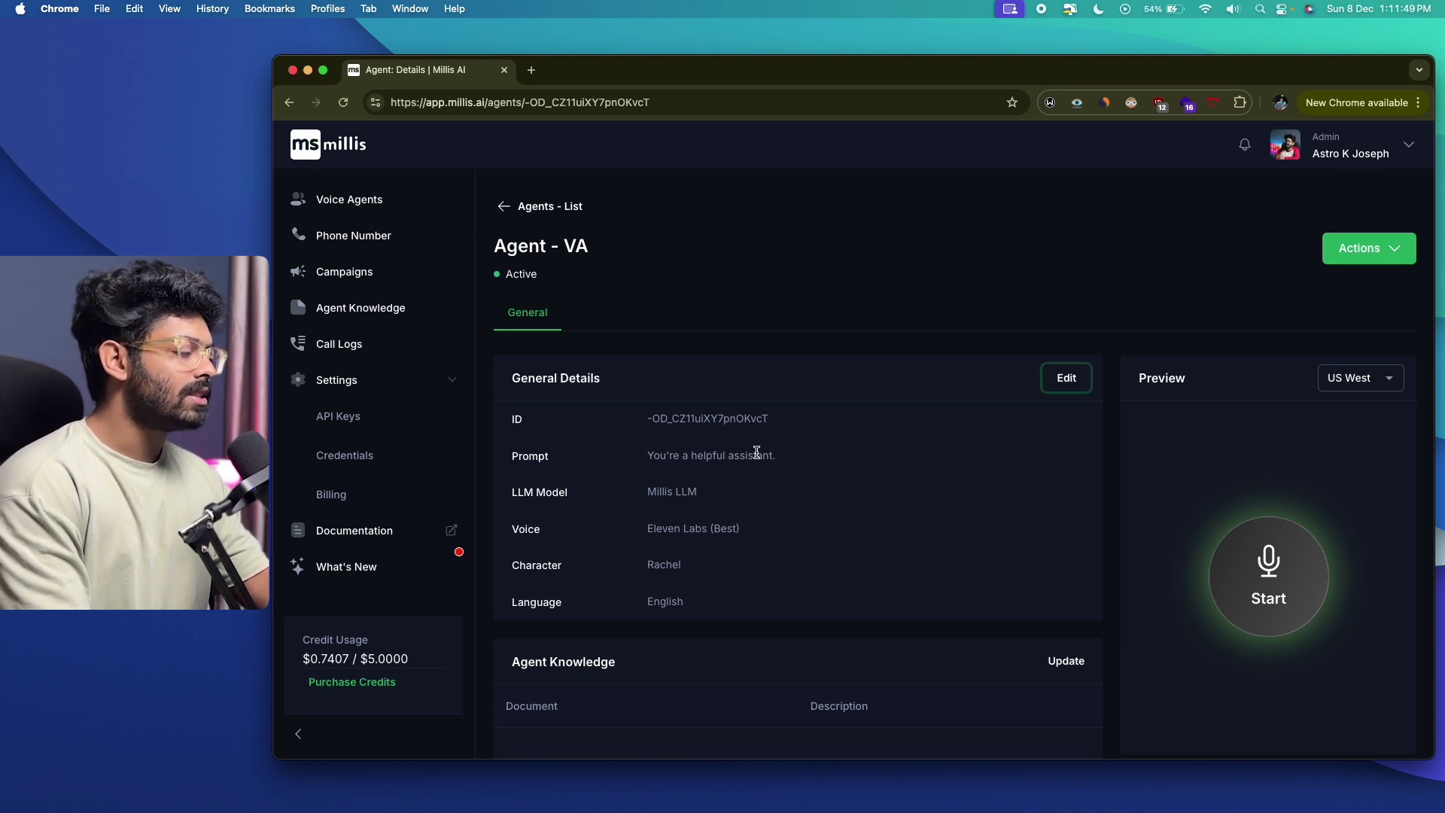
Open VA's Edit Agent dialog and review its name and prompt fields
click(1070, 382)
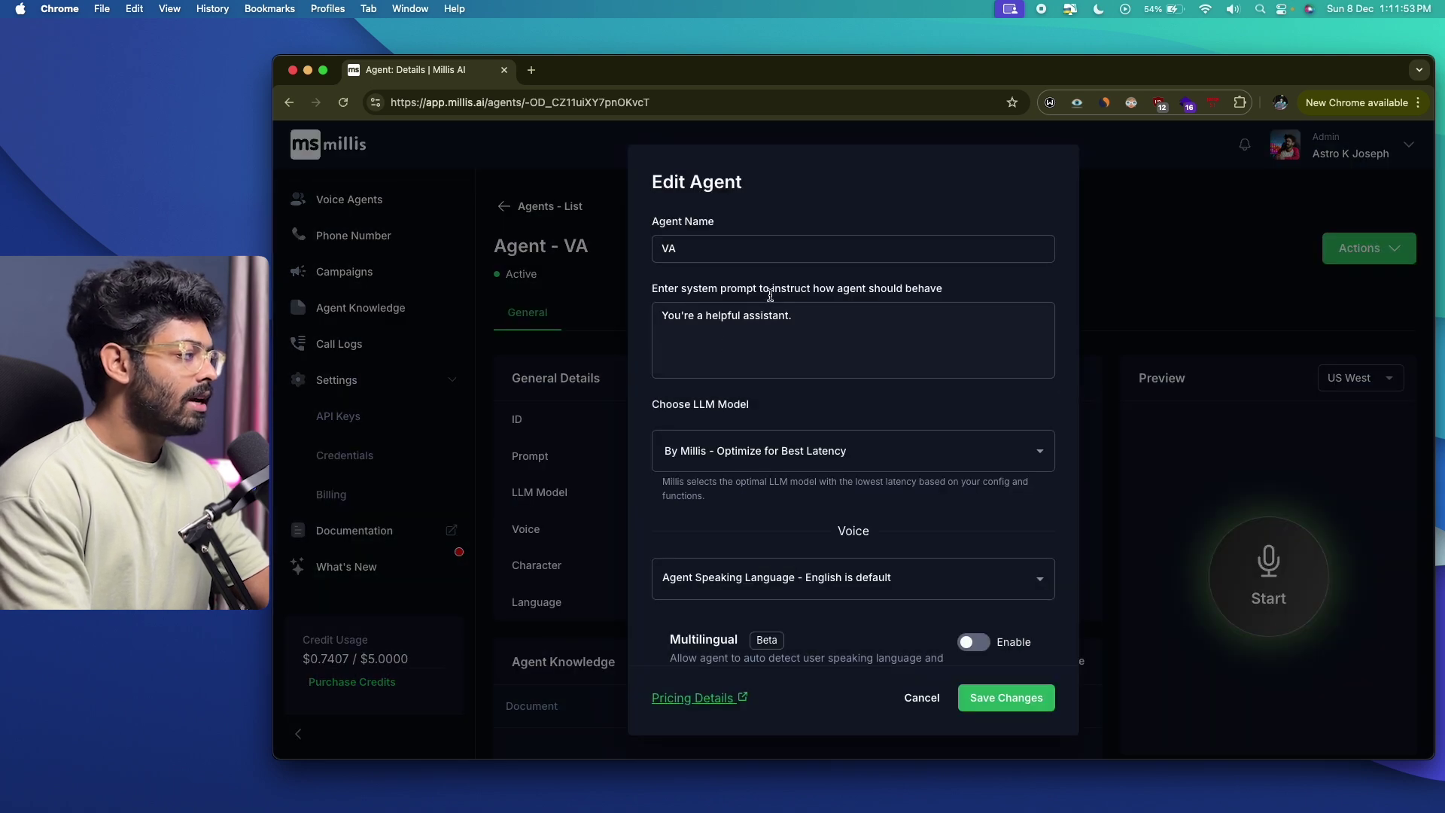
click(736, 258)
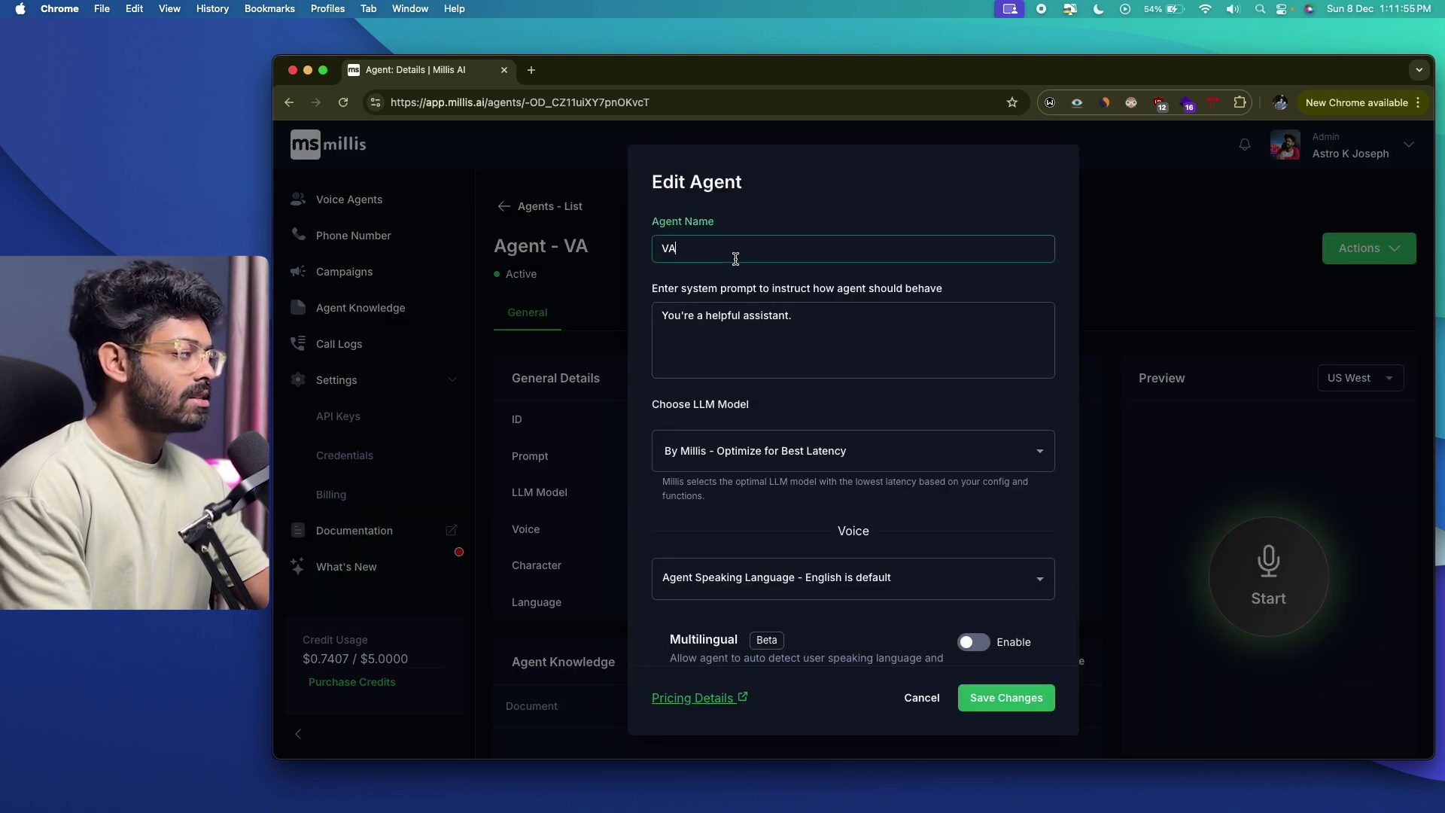
click(637, 351)
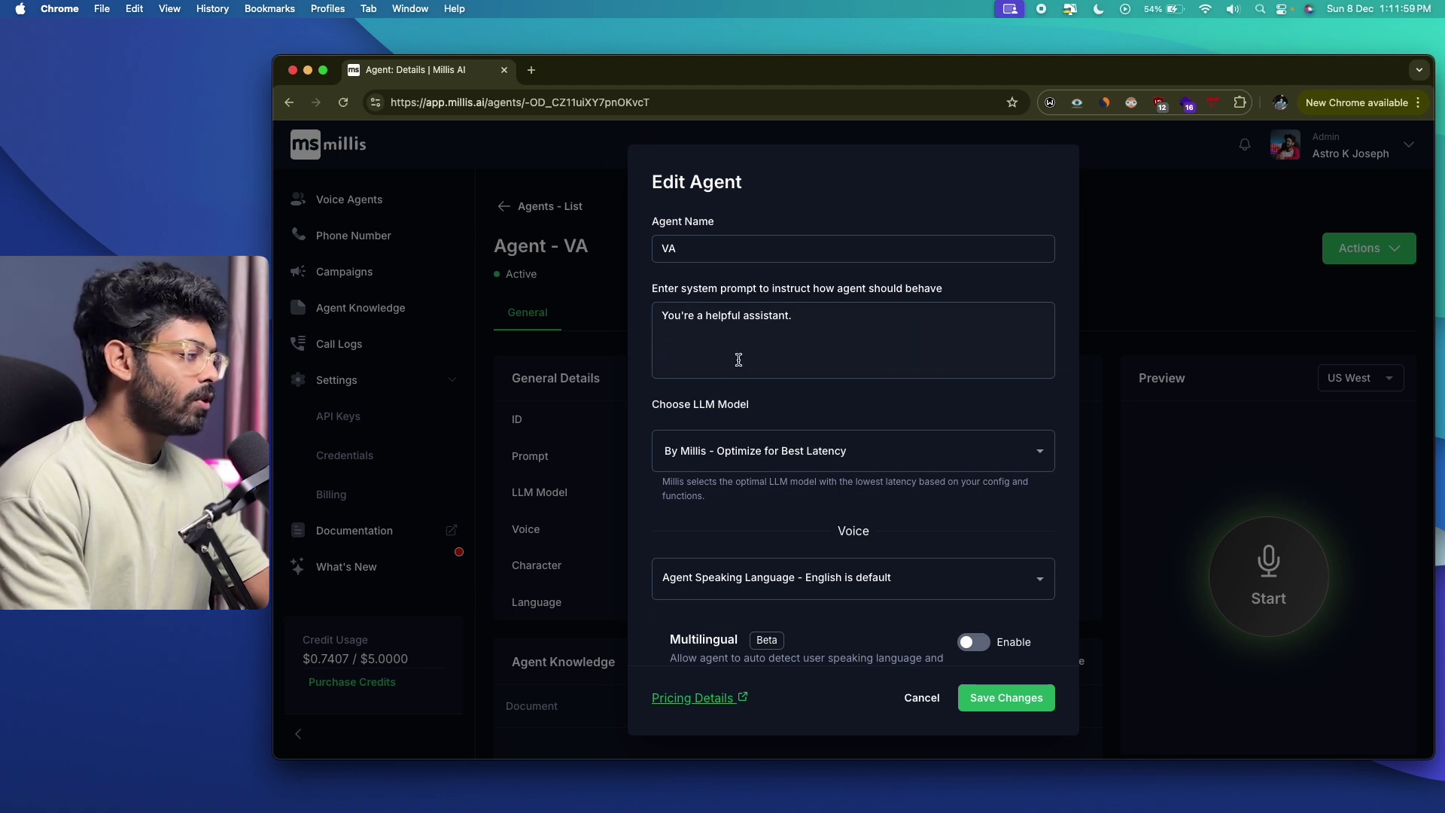
scroll(734, 369, down, 1)
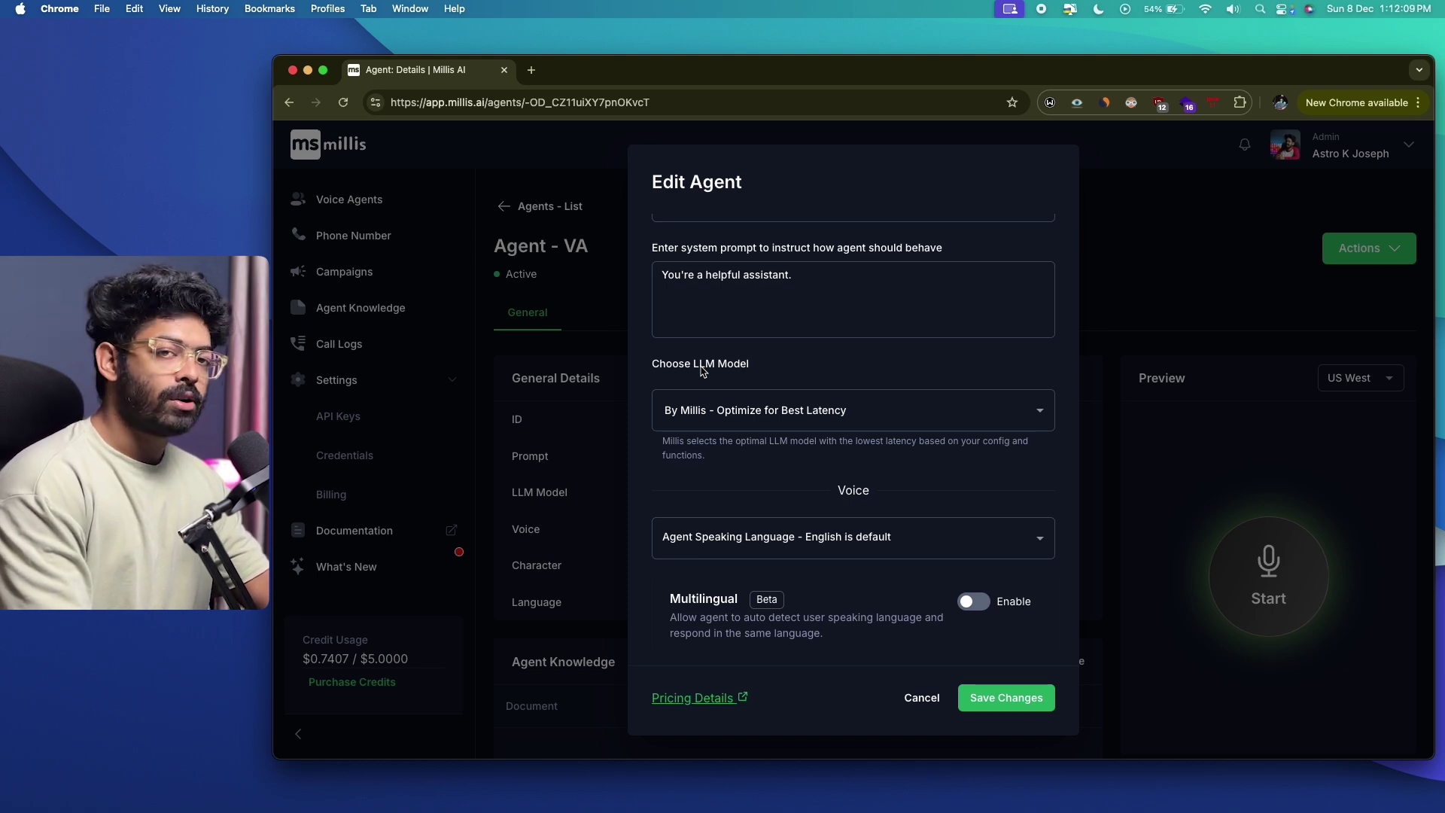
Reselect 'By Millis - Optimize for Best Latency' as the LLM model
click(768, 411)
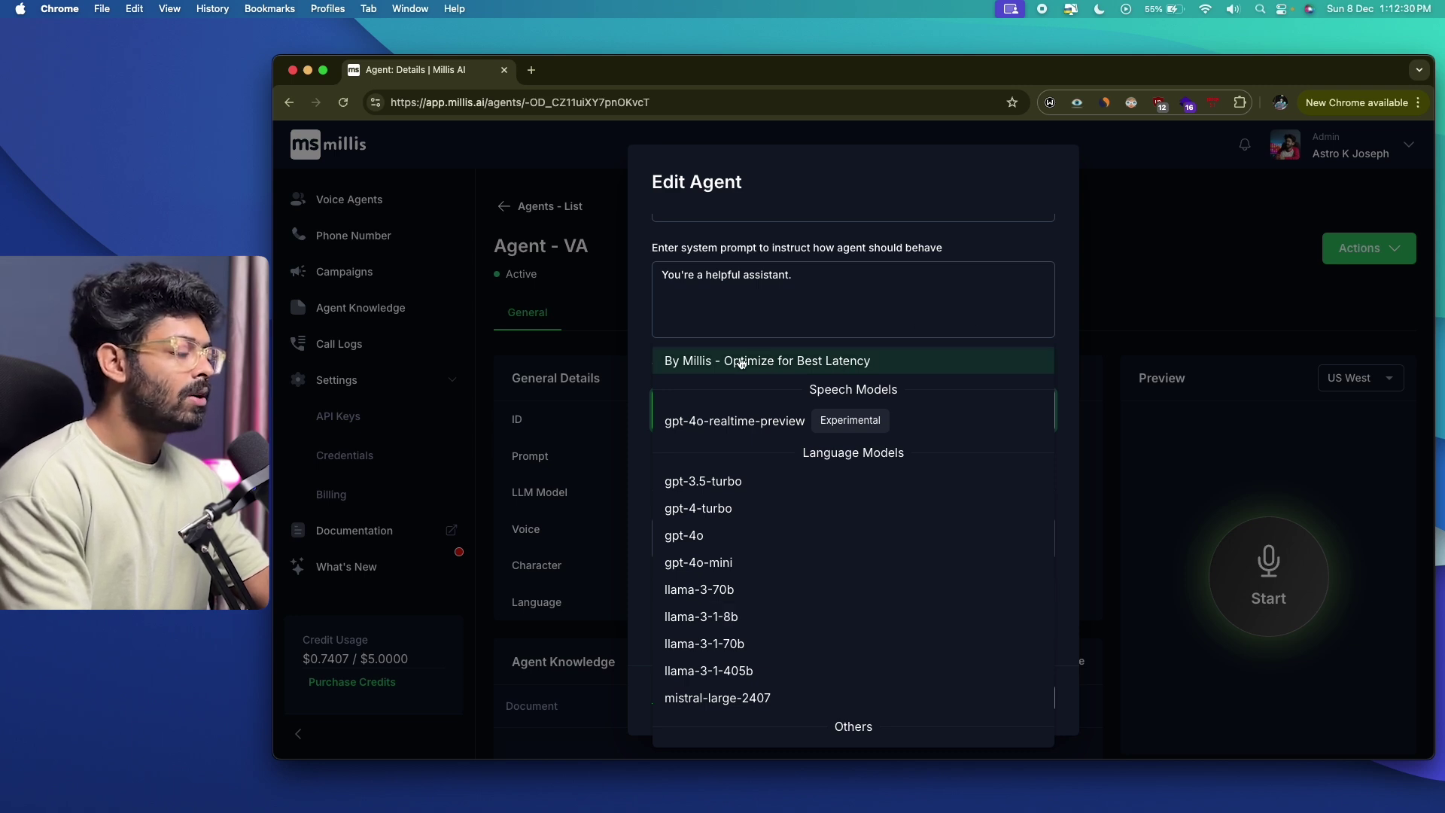
click(800, 365)
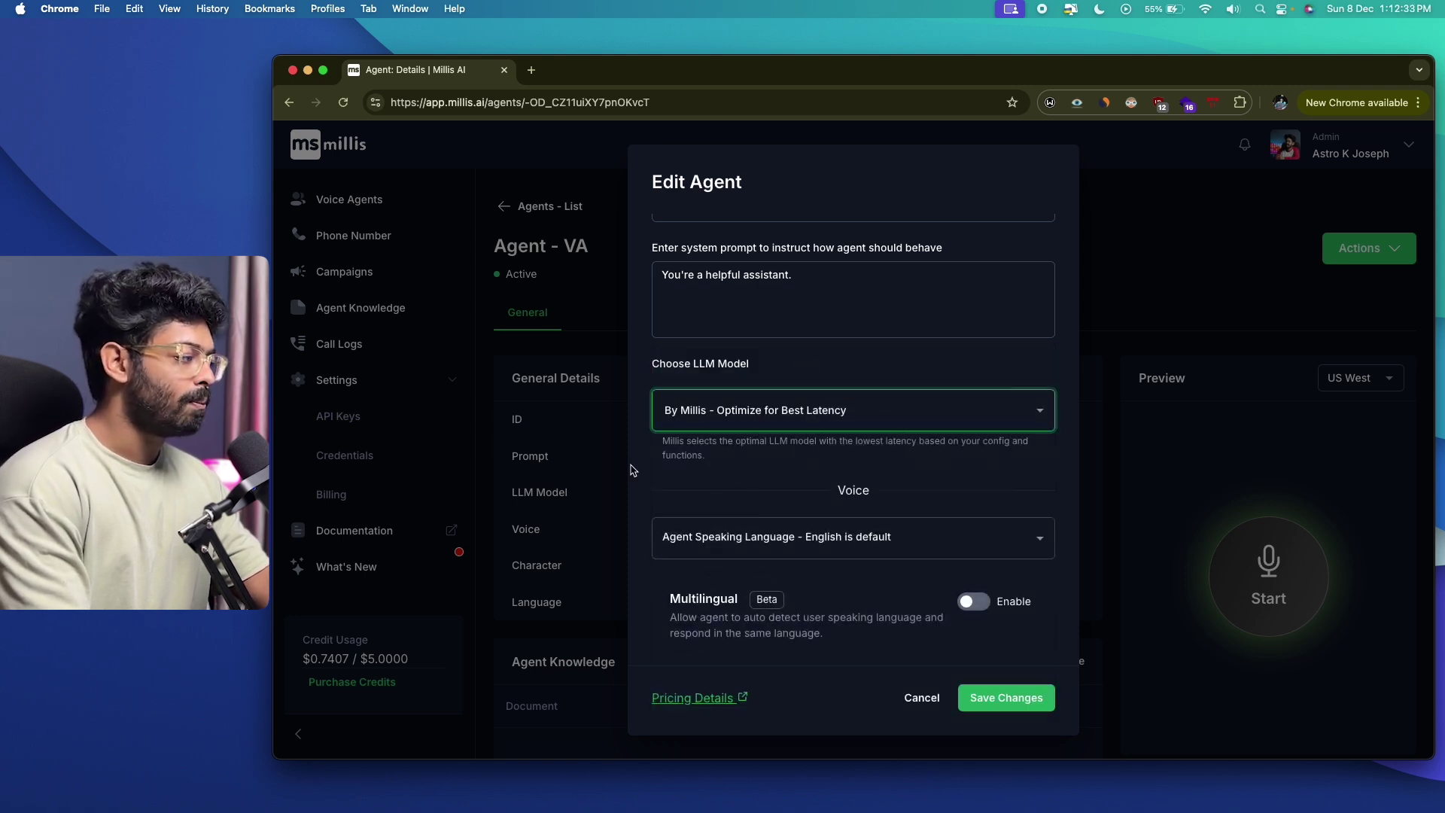
scroll(639, 482, up, 1)
scroll(639, 484, down, 5)
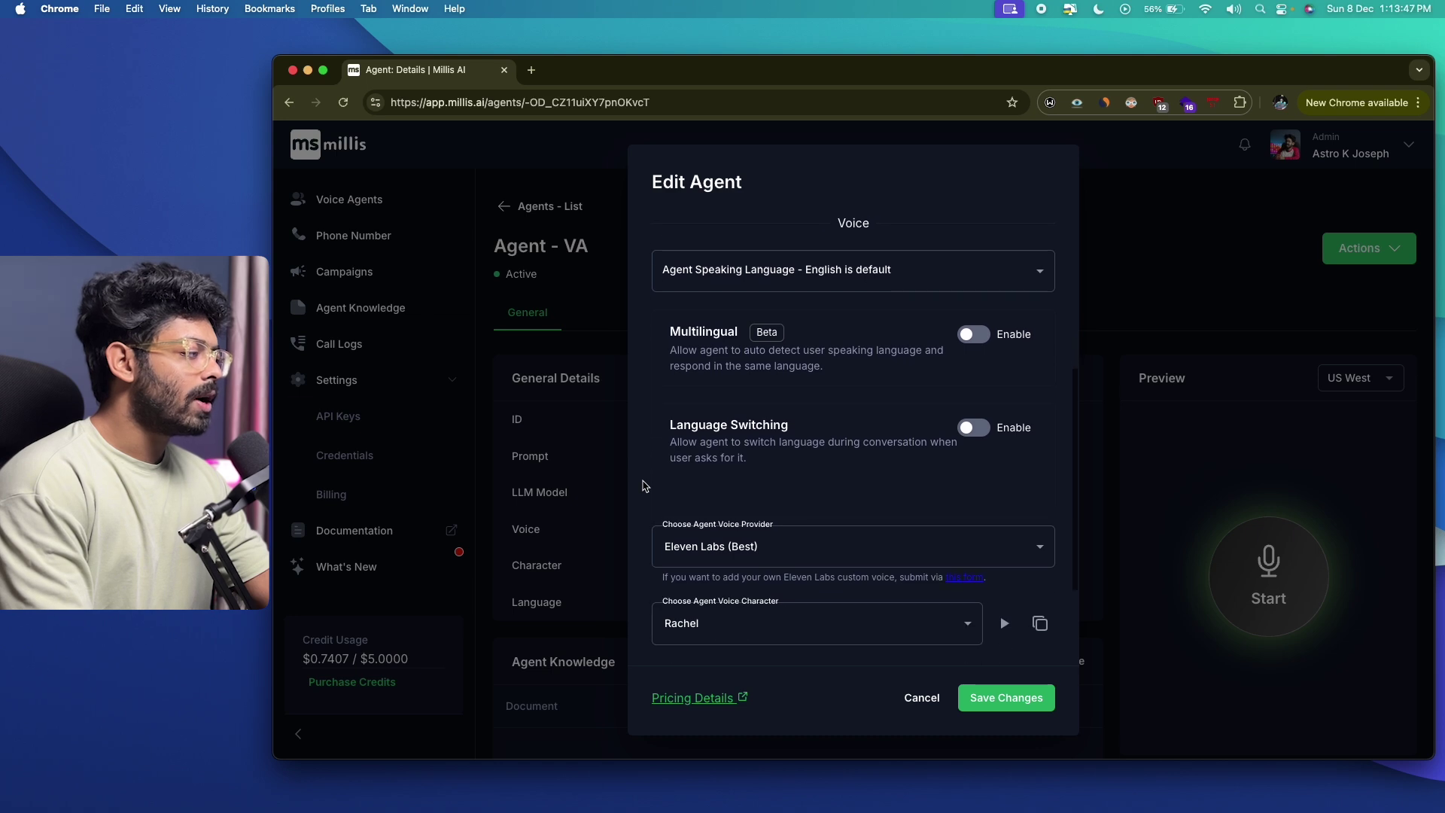
scroll(752, 405, up, 3)
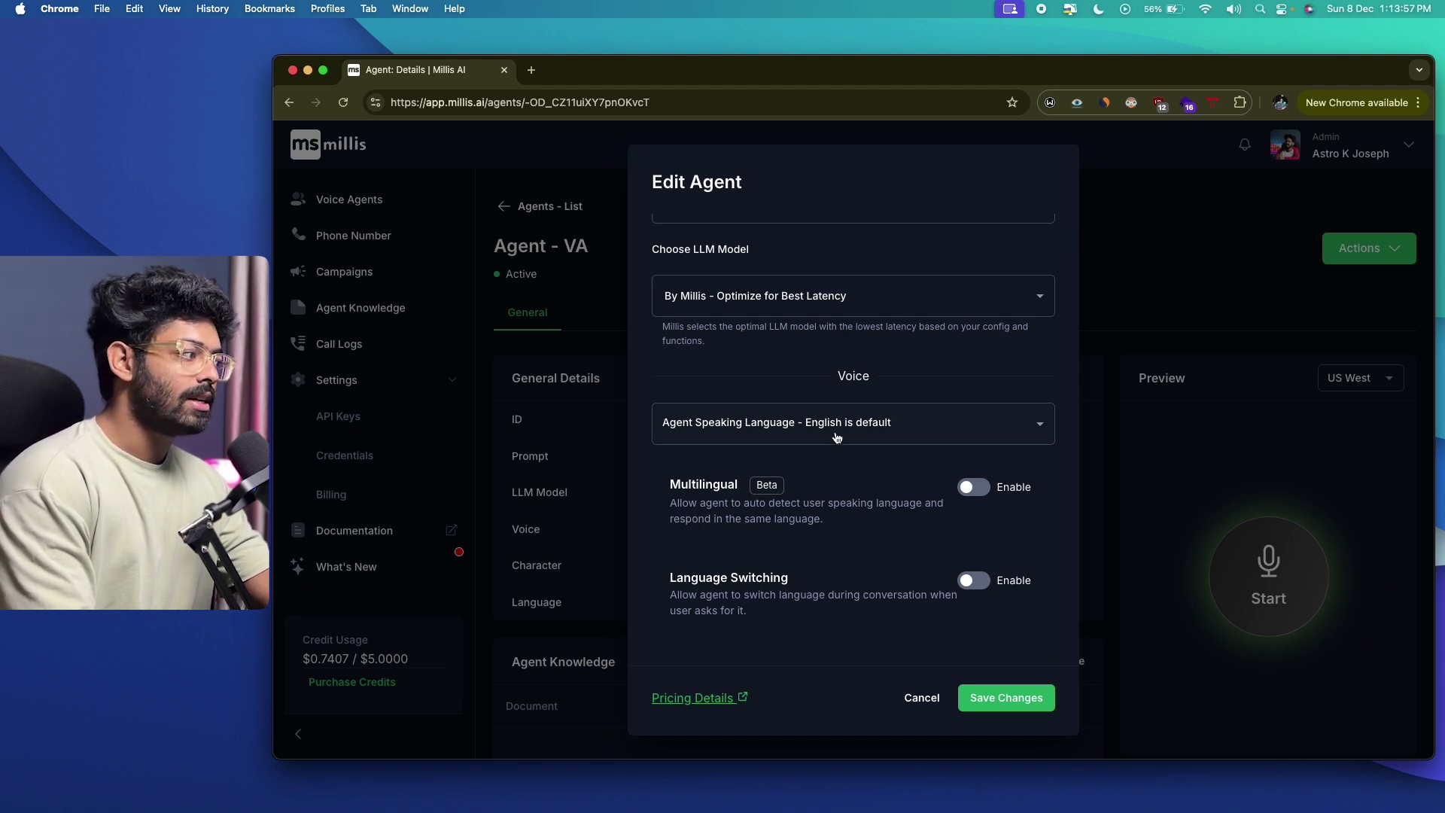
click(885, 431)
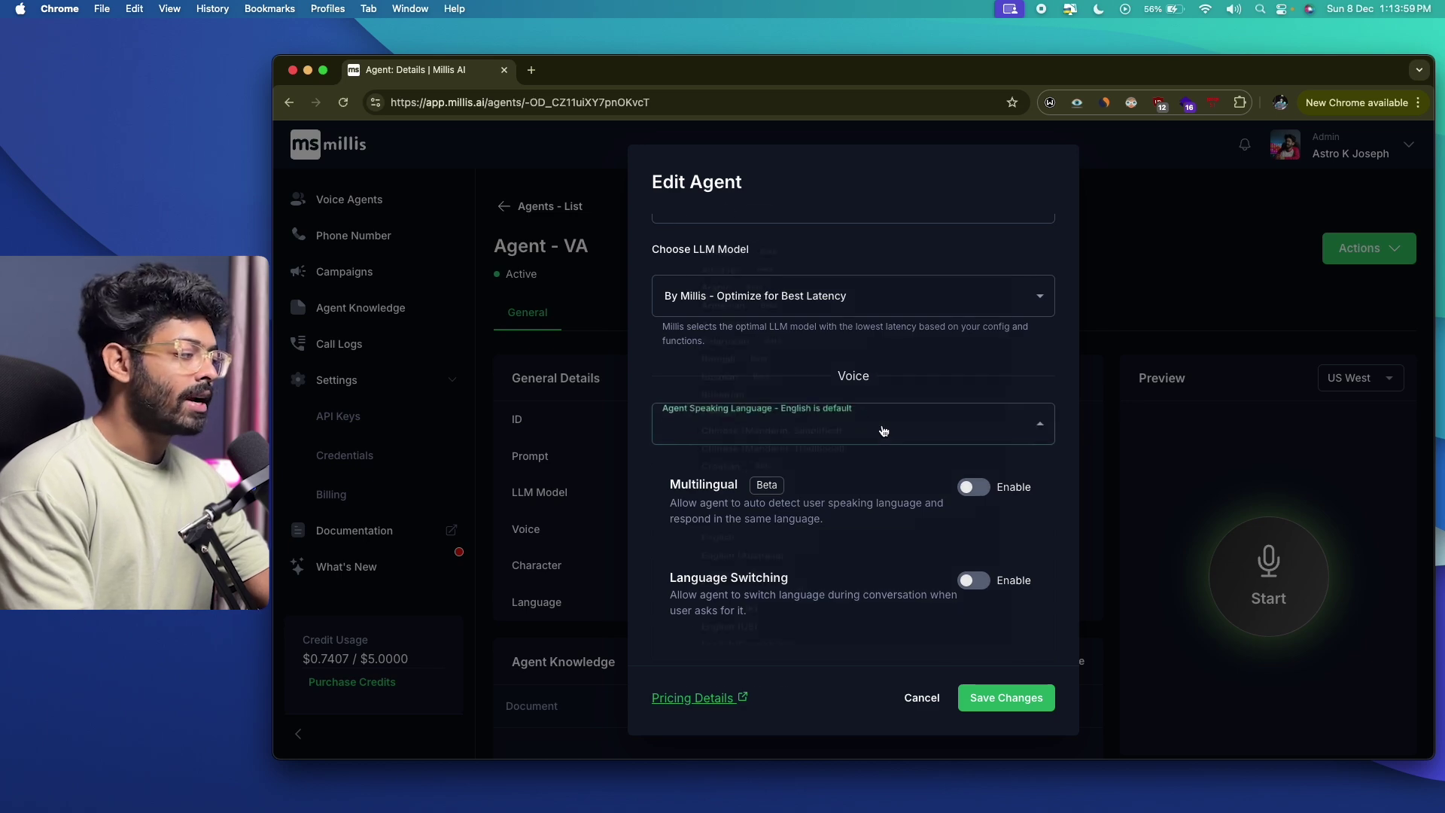
scroll(783, 448, down, 15)
scroll(784, 448, up, 15)
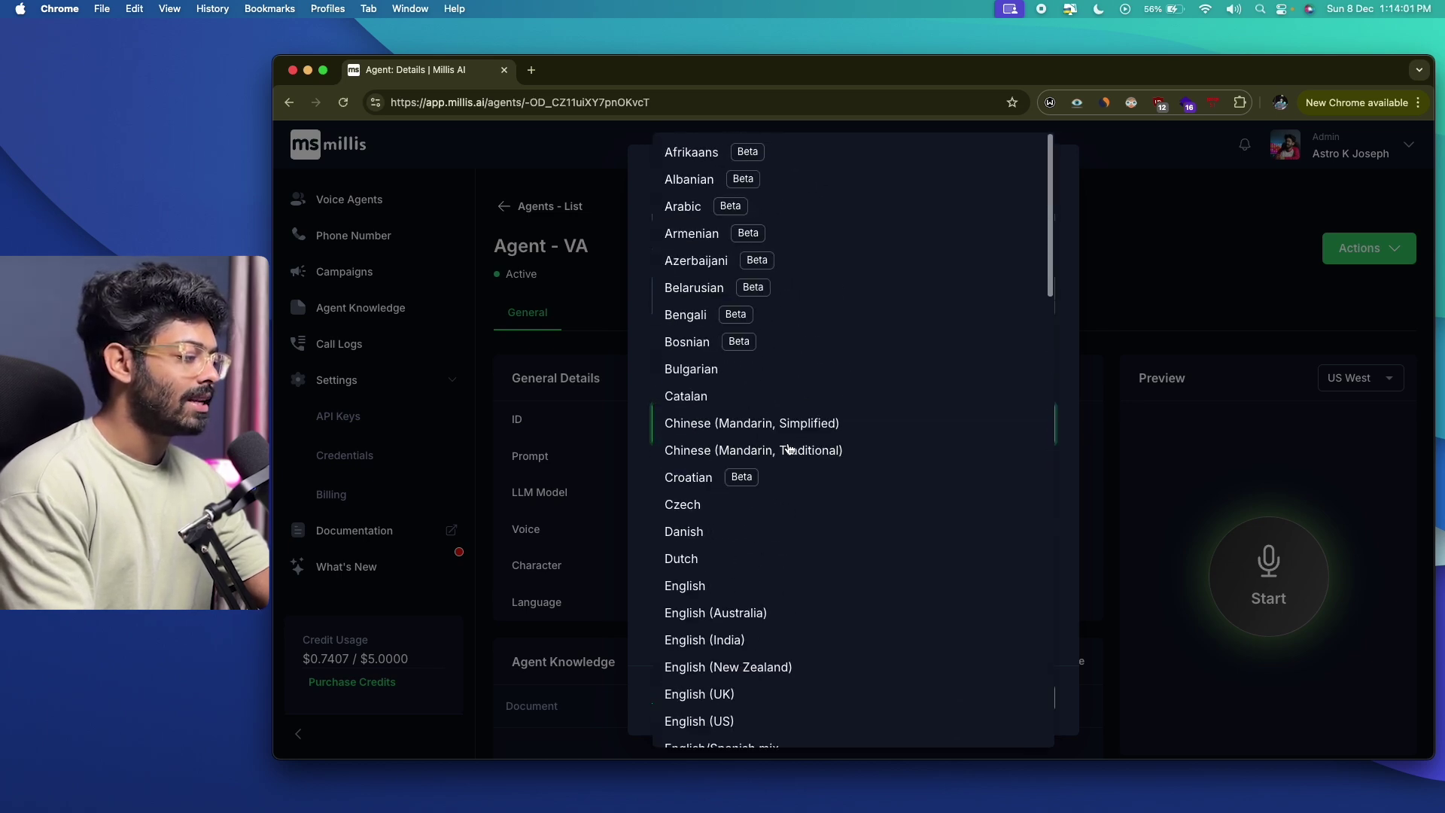
scroll(753, 375, down, 20)
scroll(752, 375, up, 20)
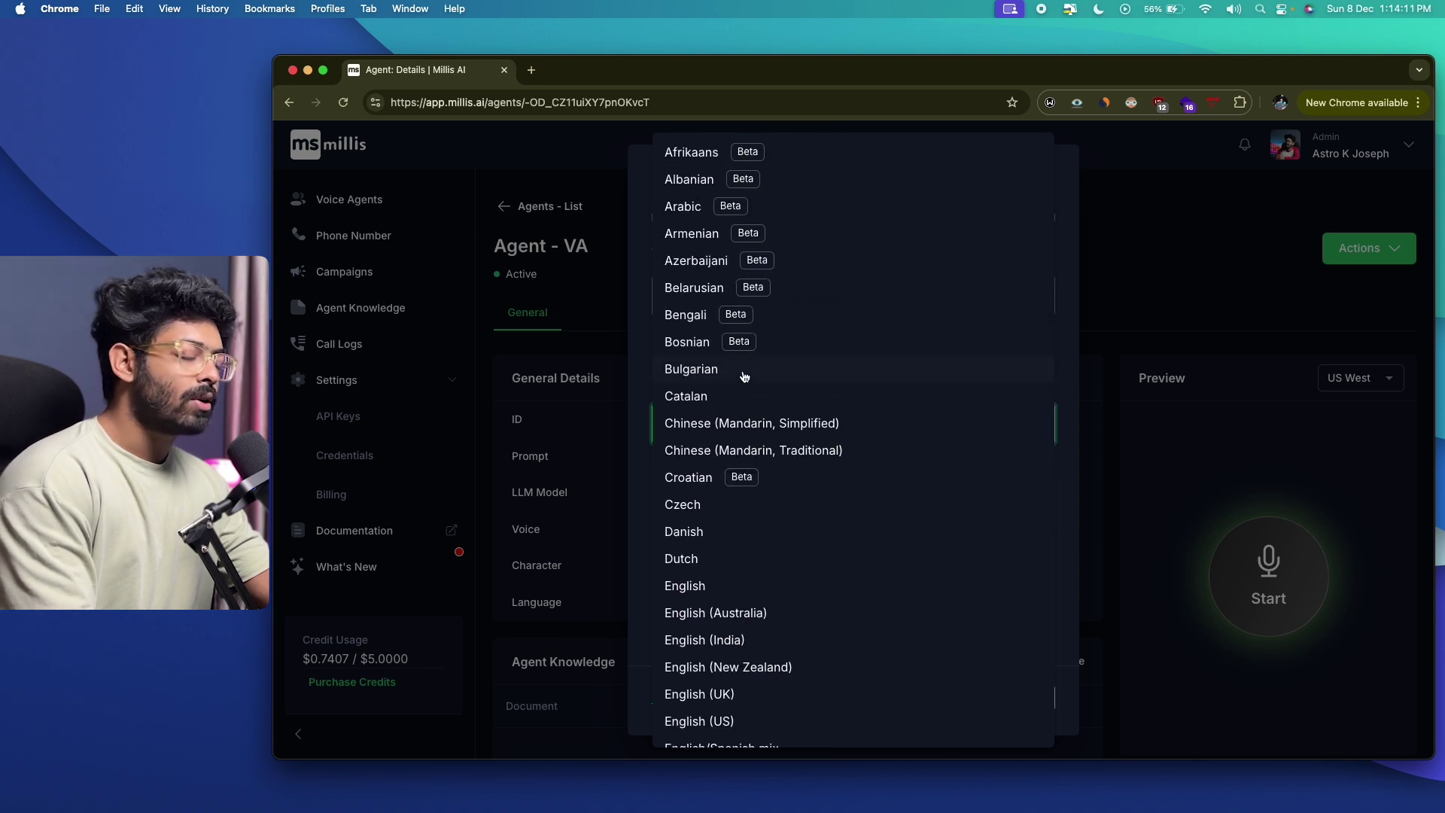
click(645, 405)
scroll(645, 403, down, 3)
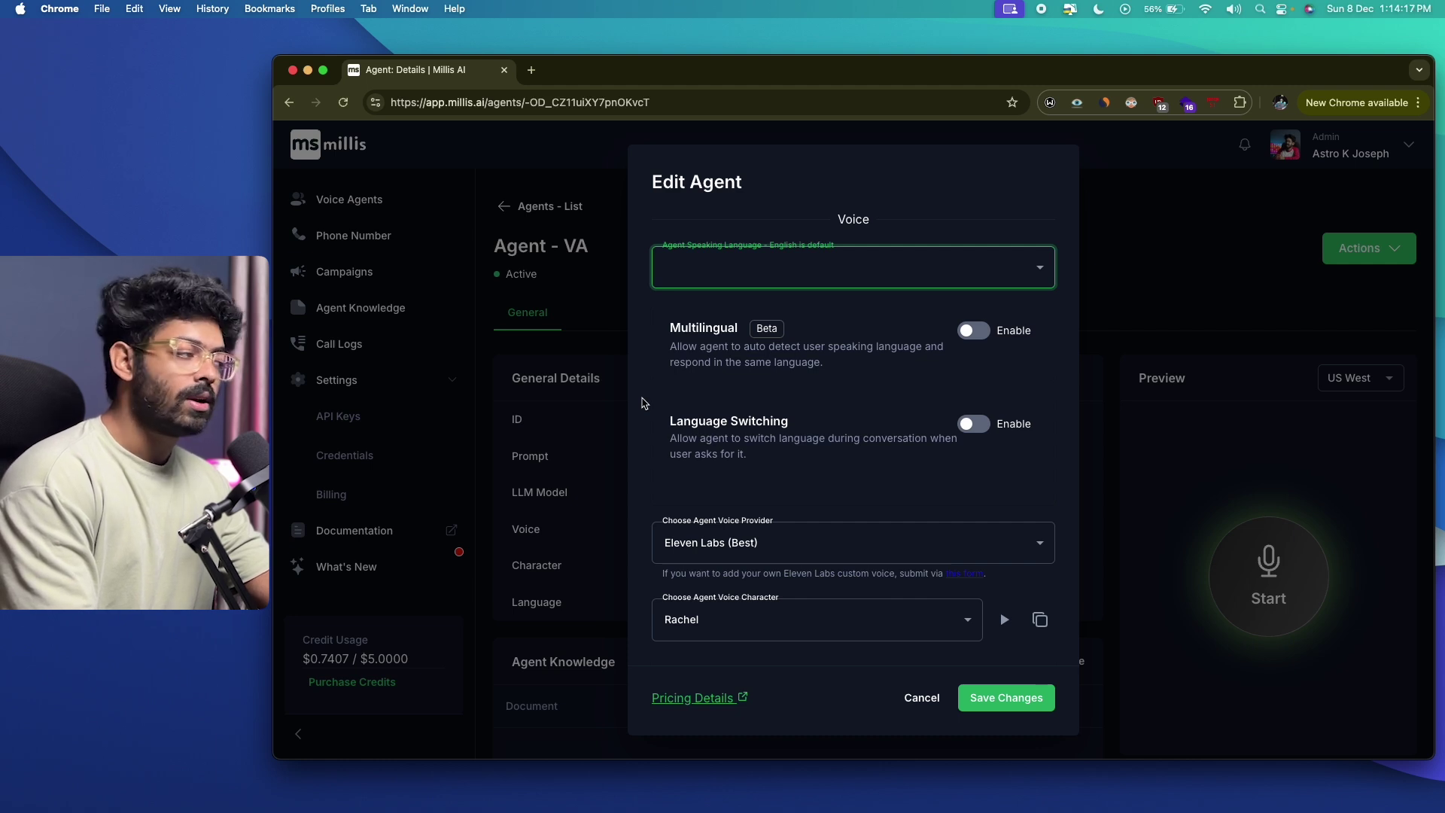
scroll(653, 492, down, 1)
scroll(653, 492, down, 3)
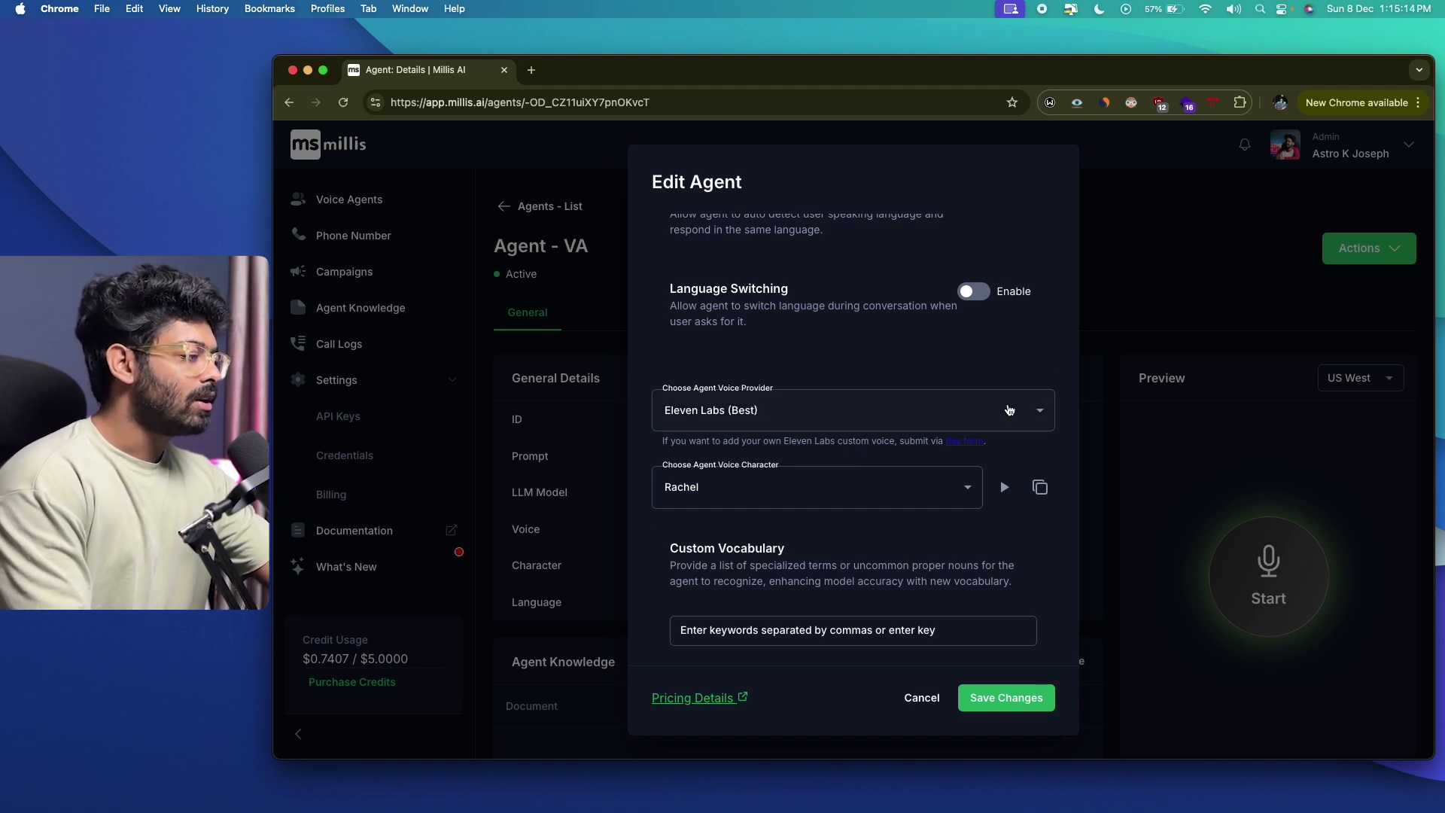
click(1030, 409)
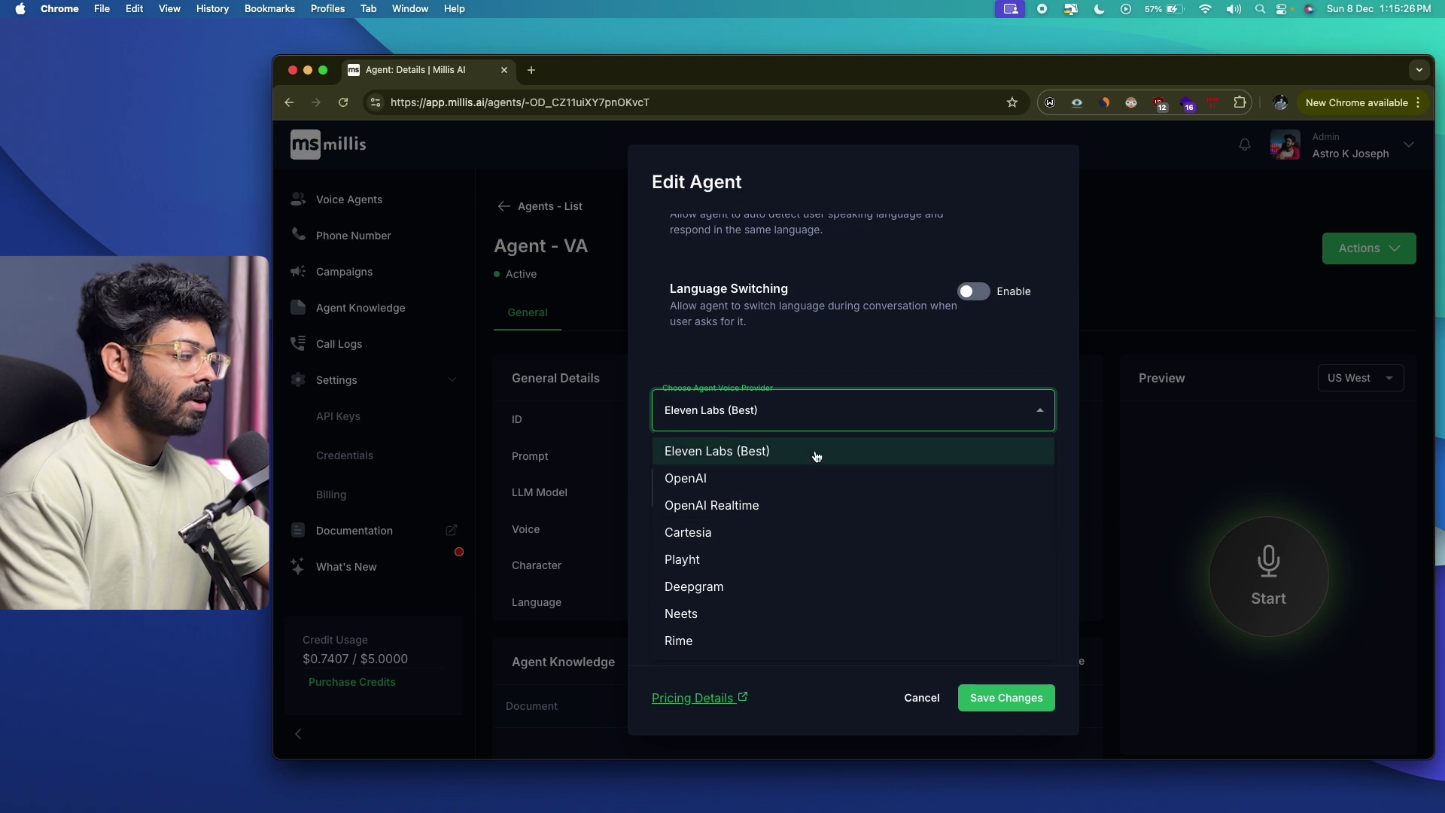
Keep Eleven Labs as provider and switch the voice from Rachel to Amelia, previewing both
click(826, 411)
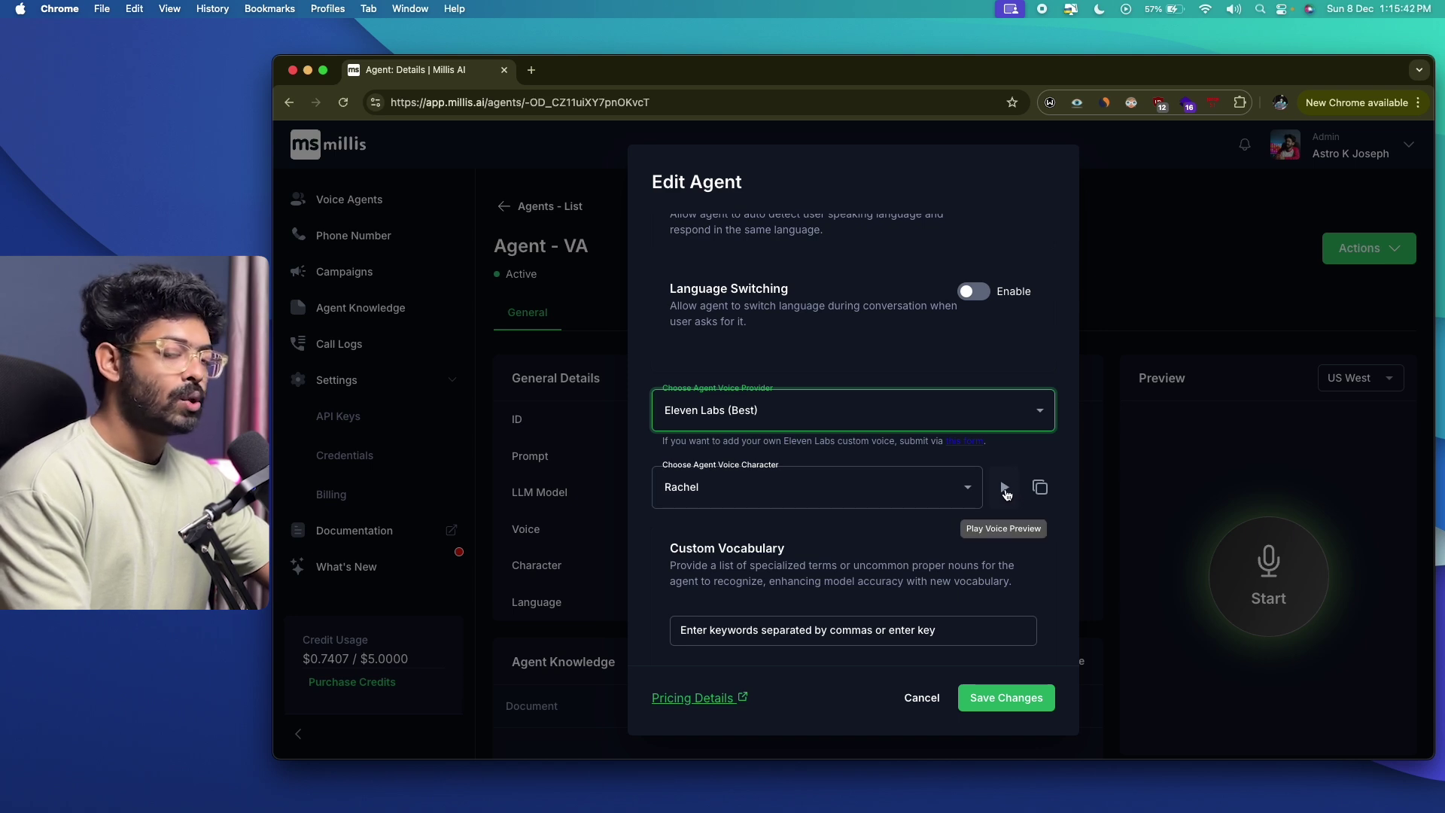
click(1005, 489)
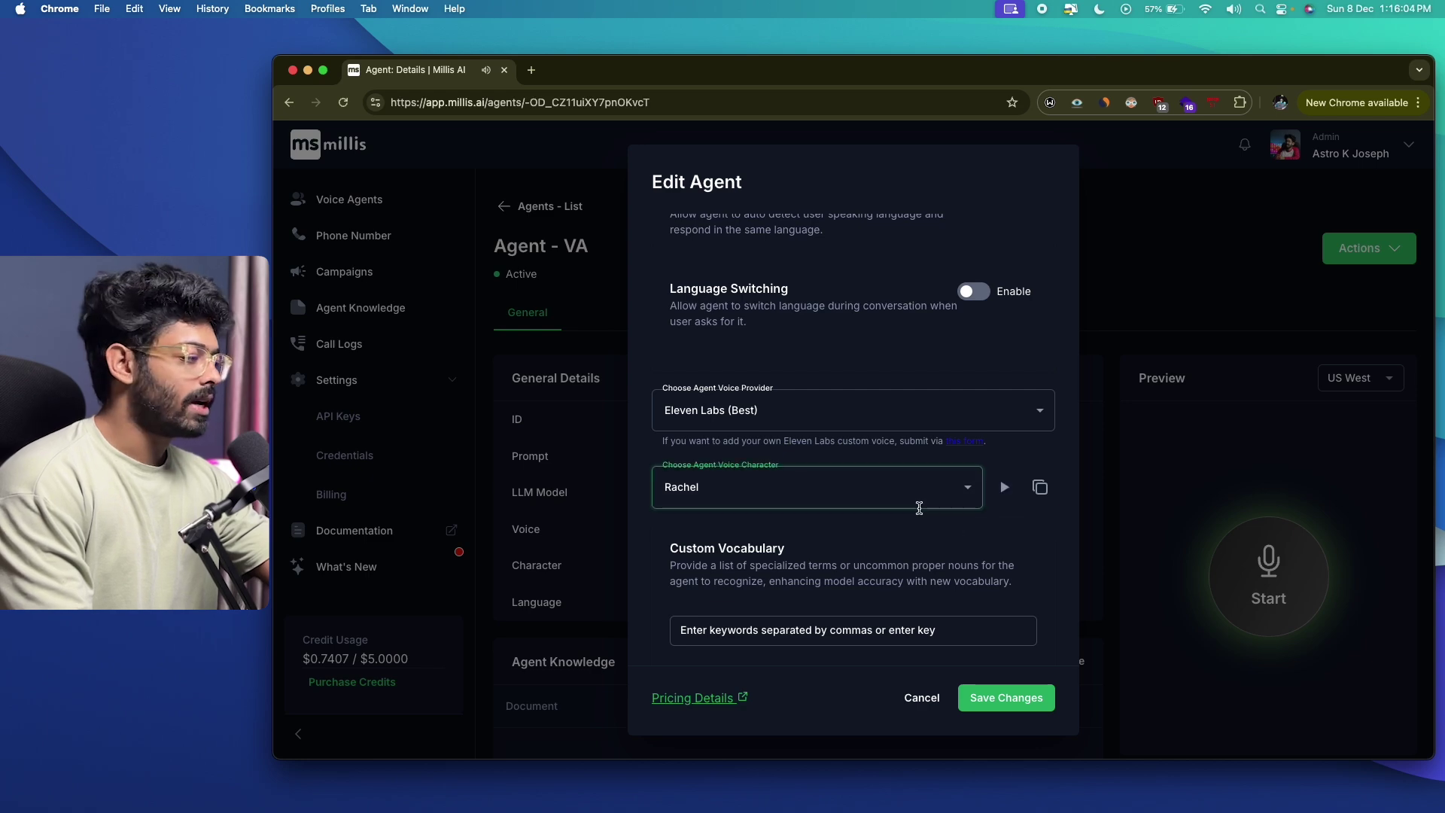
click(962, 488)
scroll(708, 525, down, 3)
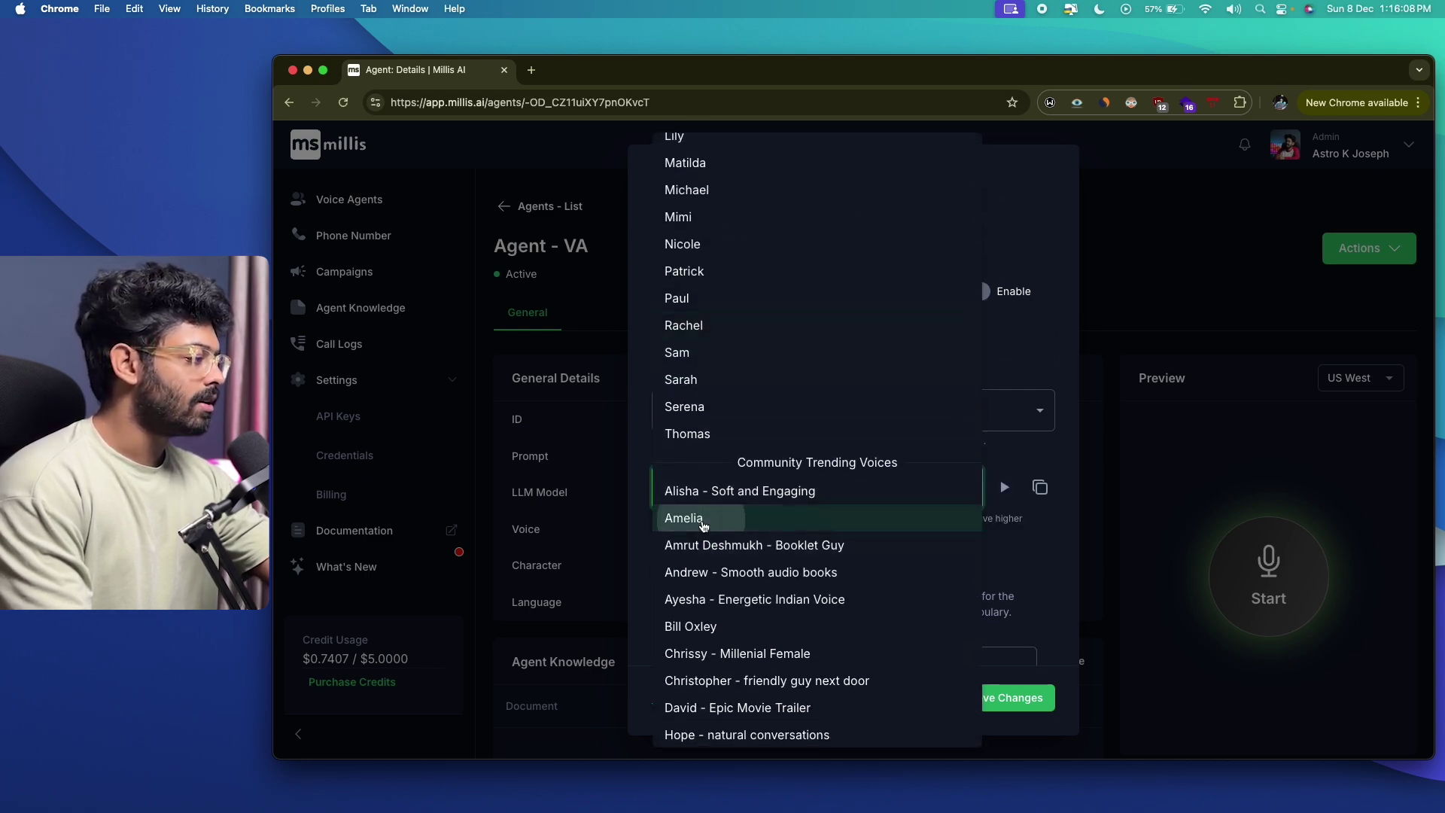
click(709, 524)
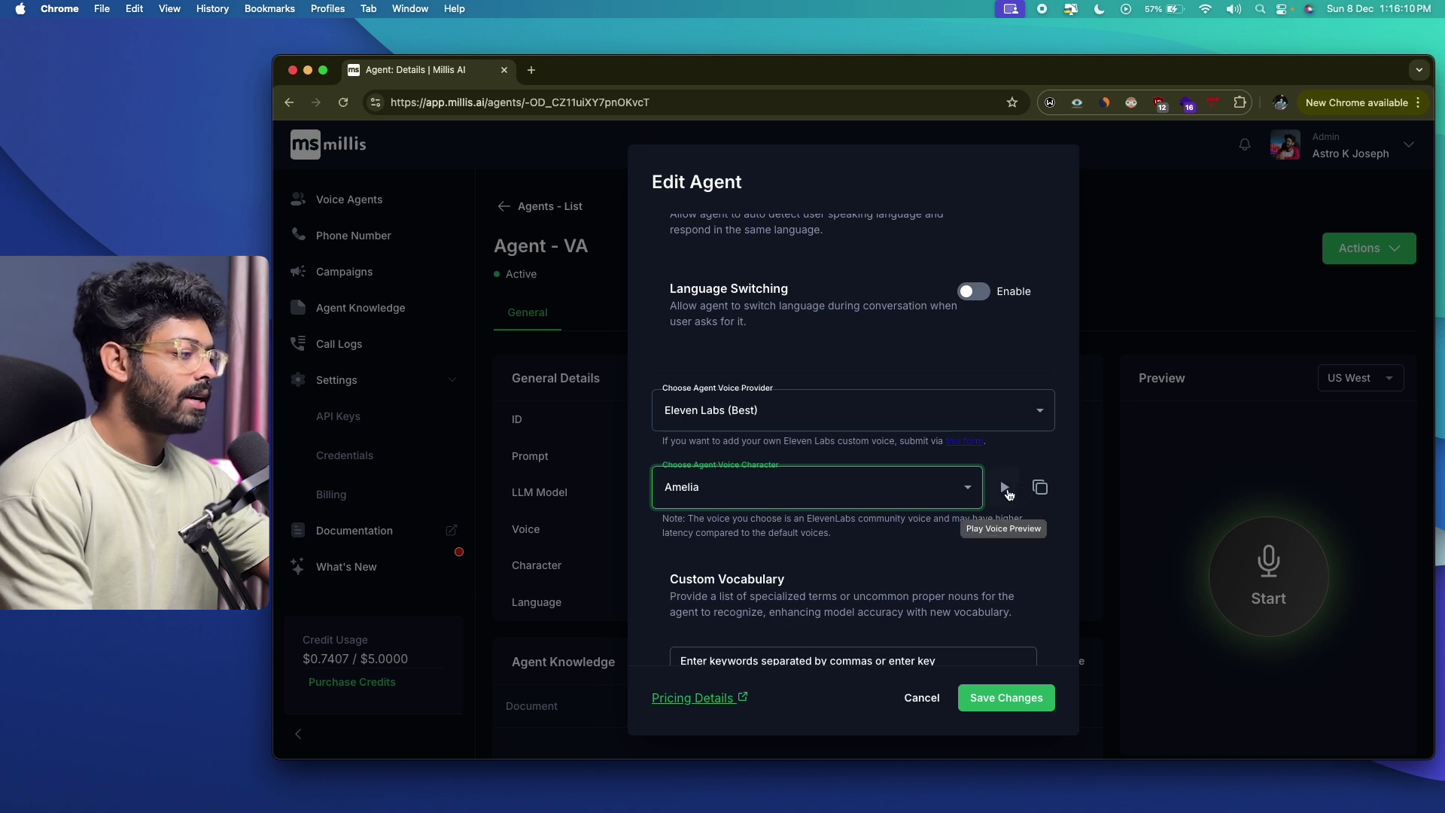
click(1006, 489)
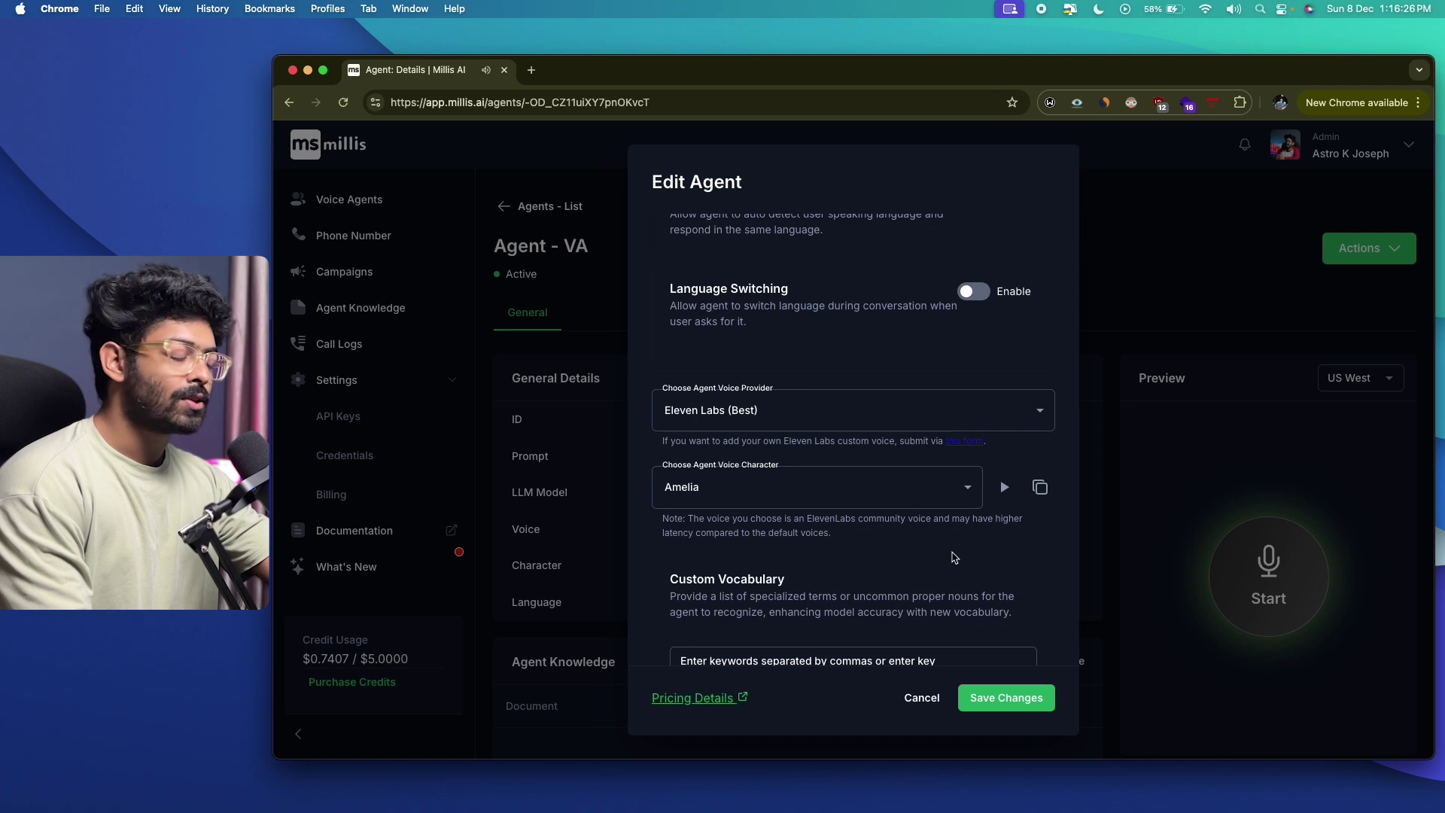
scroll(722, 497, down, 1)
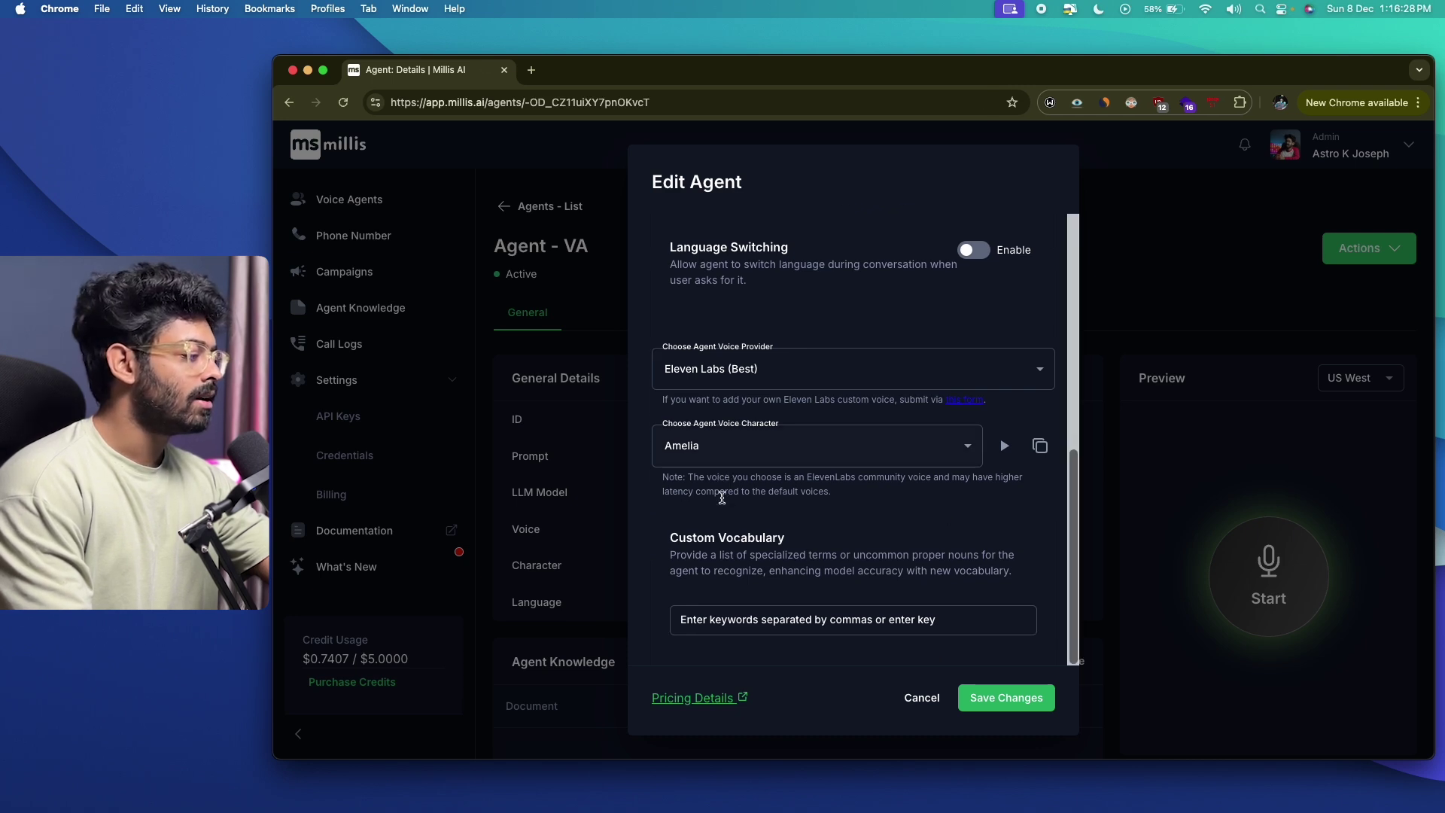
scroll(757, 537, up, 10)
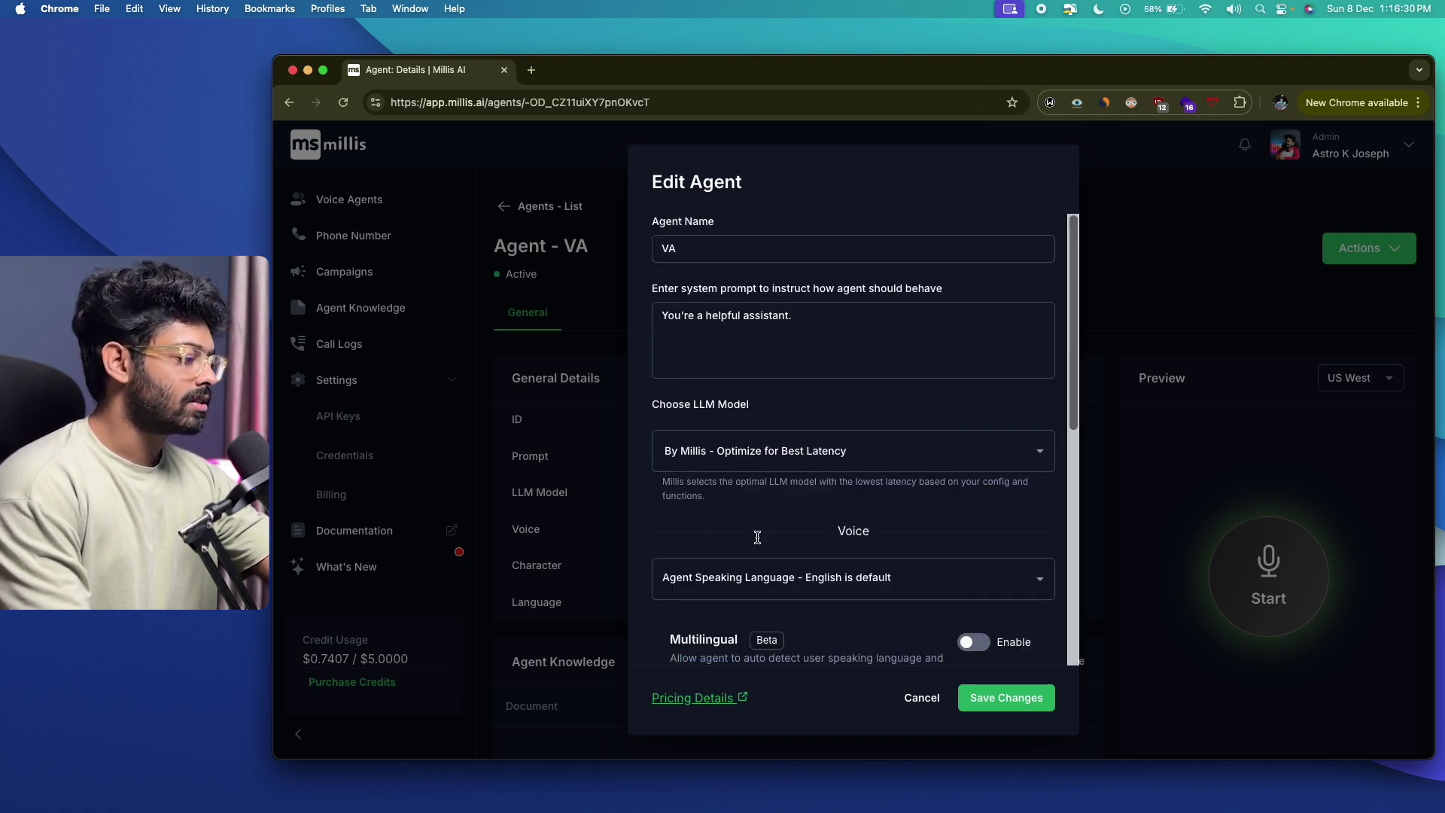
Save VA's edited settings and scroll down to the Agent Knowledge section
click(1006, 698)
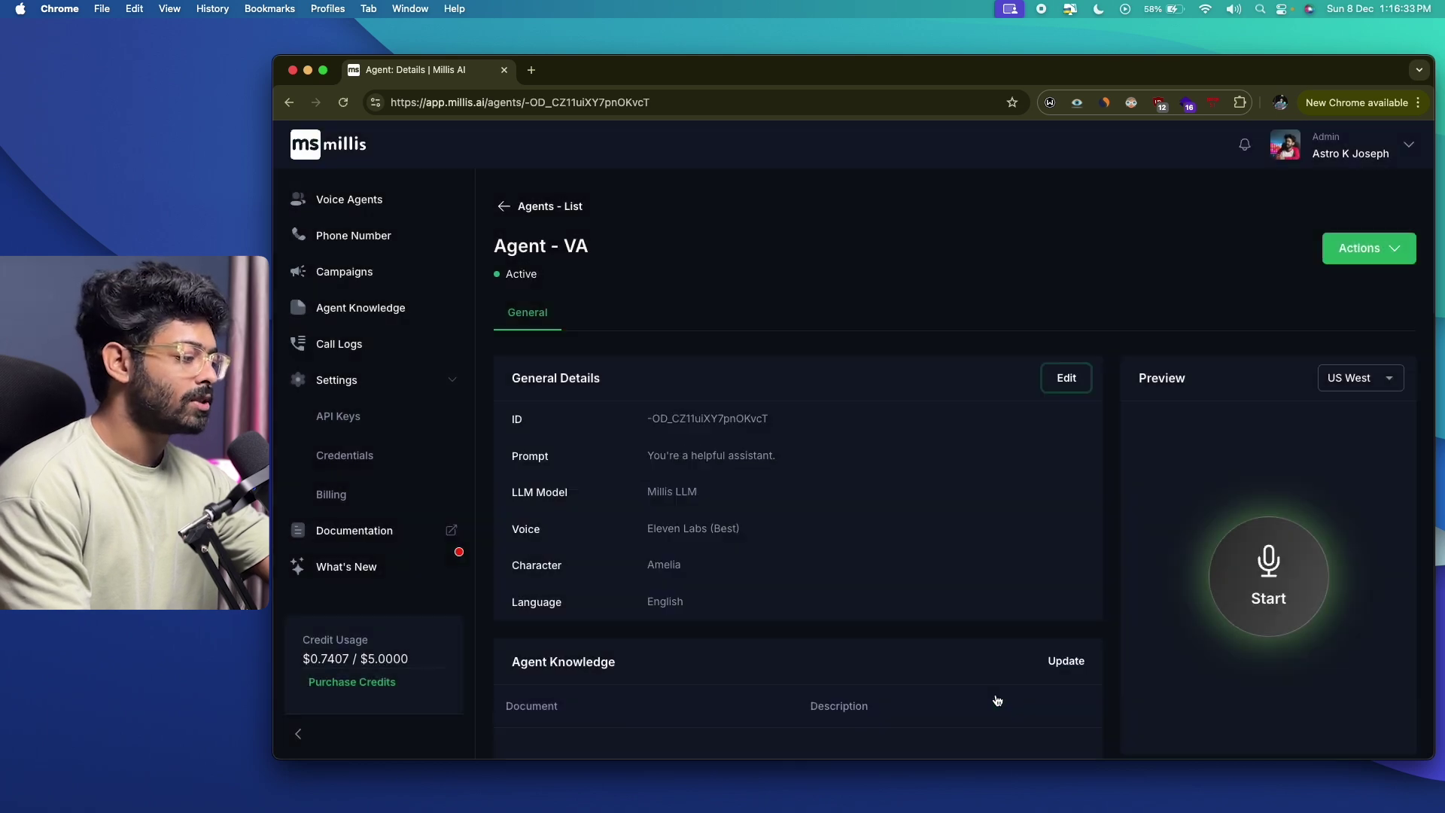
scroll(547, 384, down, 3)
scroll(547, 384, down, 5)
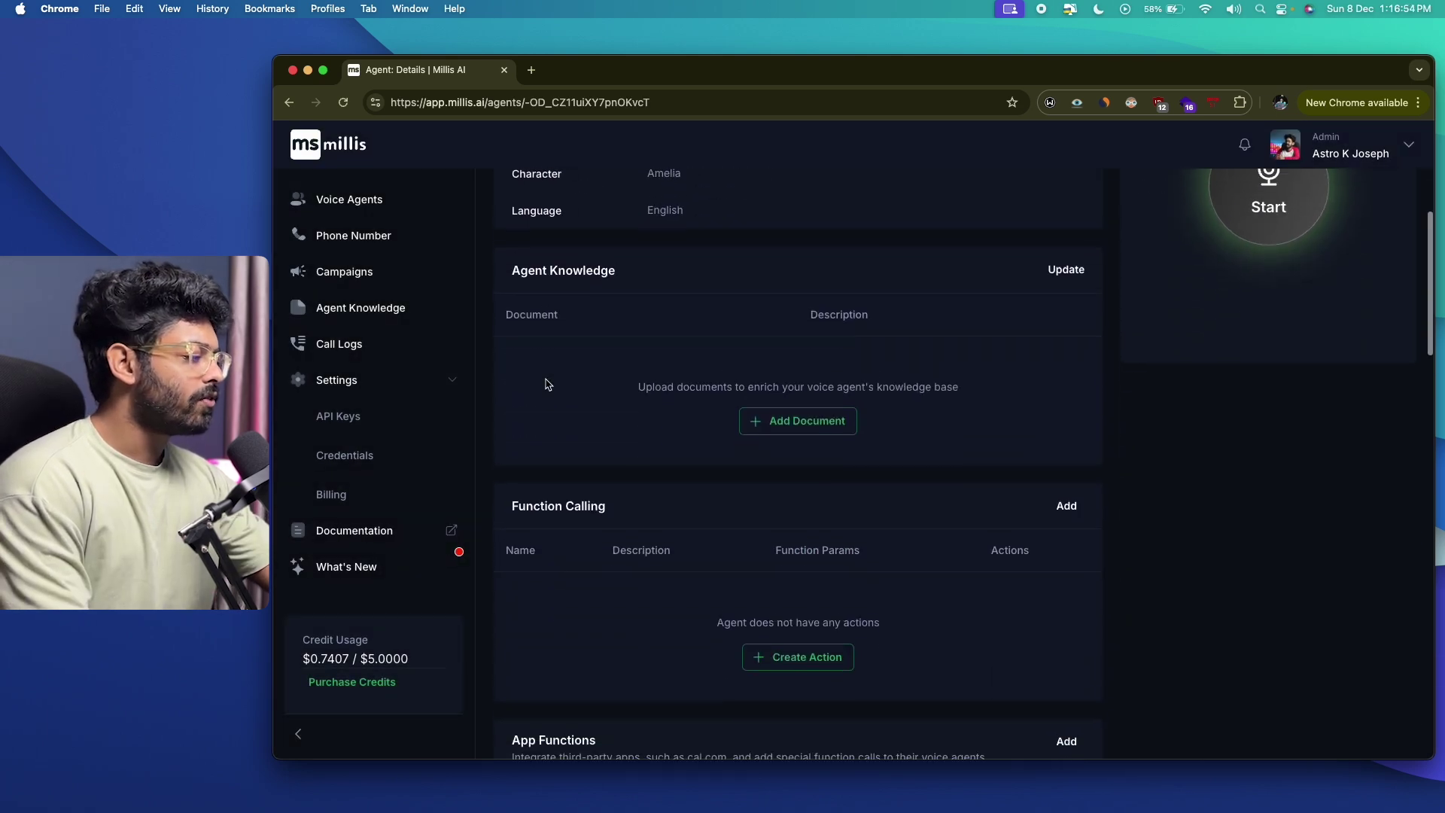
scroll(548, 384, up, 1)
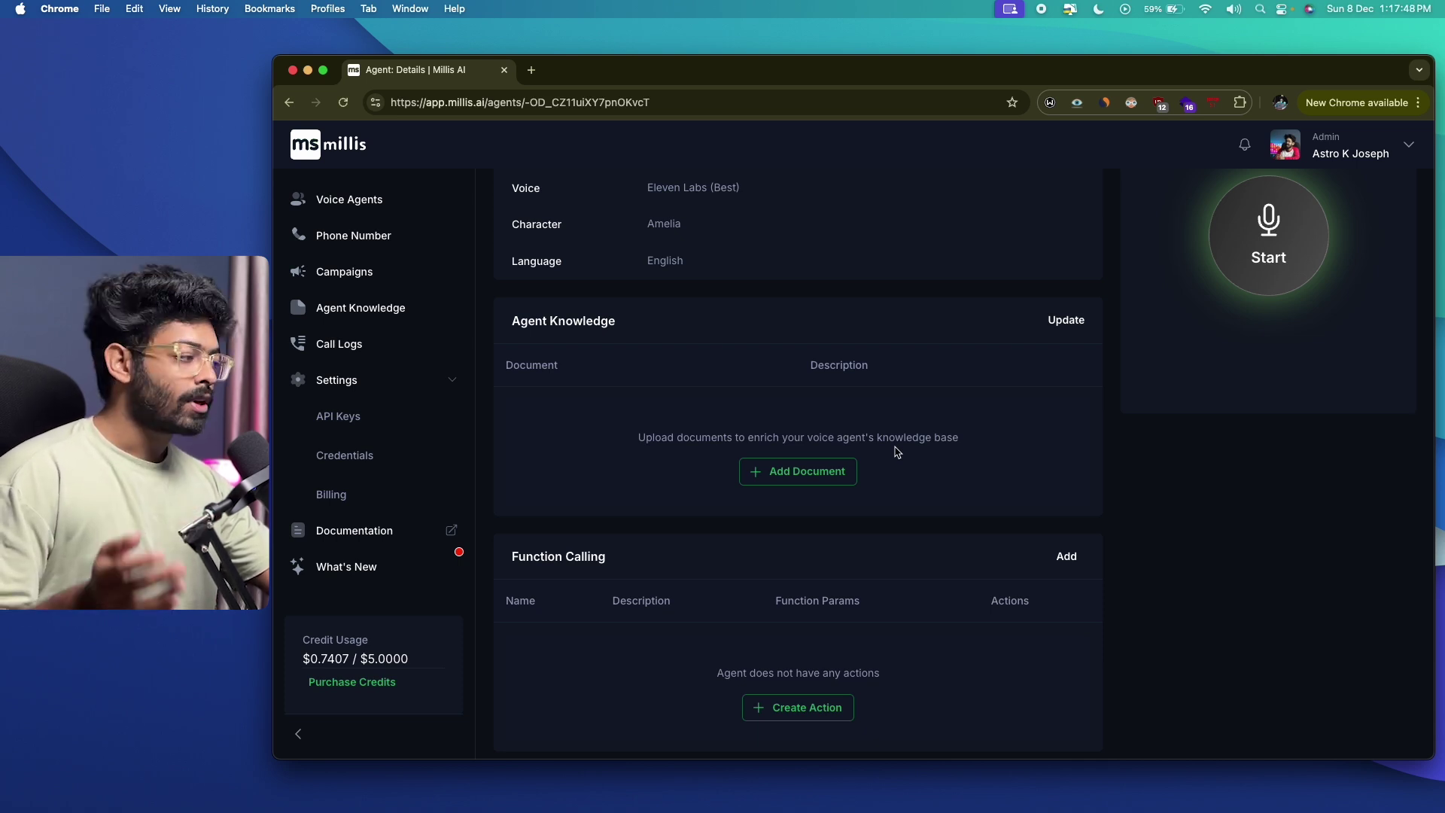
Upload Millis AI.pdf as a knowledge document, add it to VA, and save
click(828, 471)
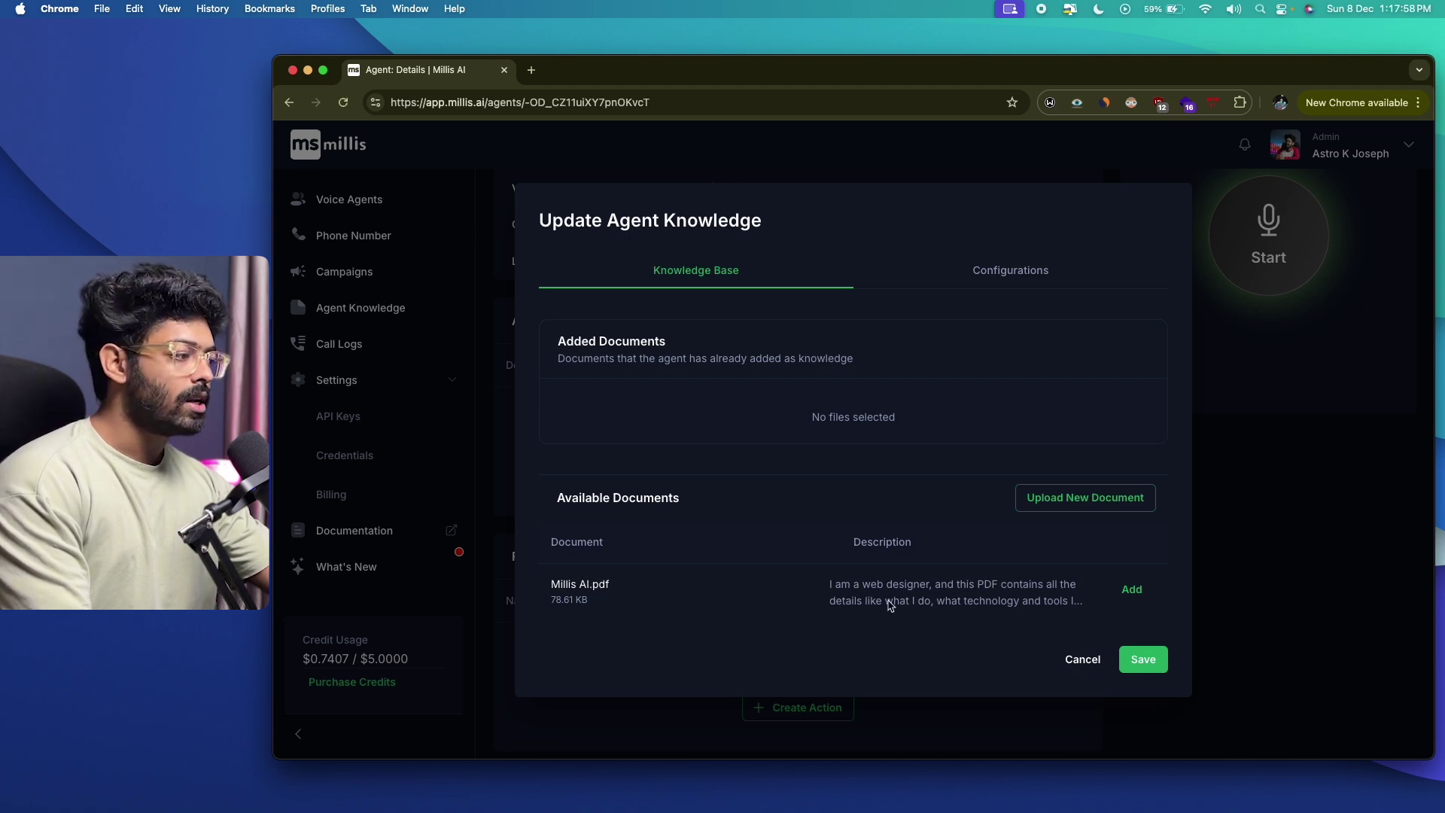
click(1064, 501)
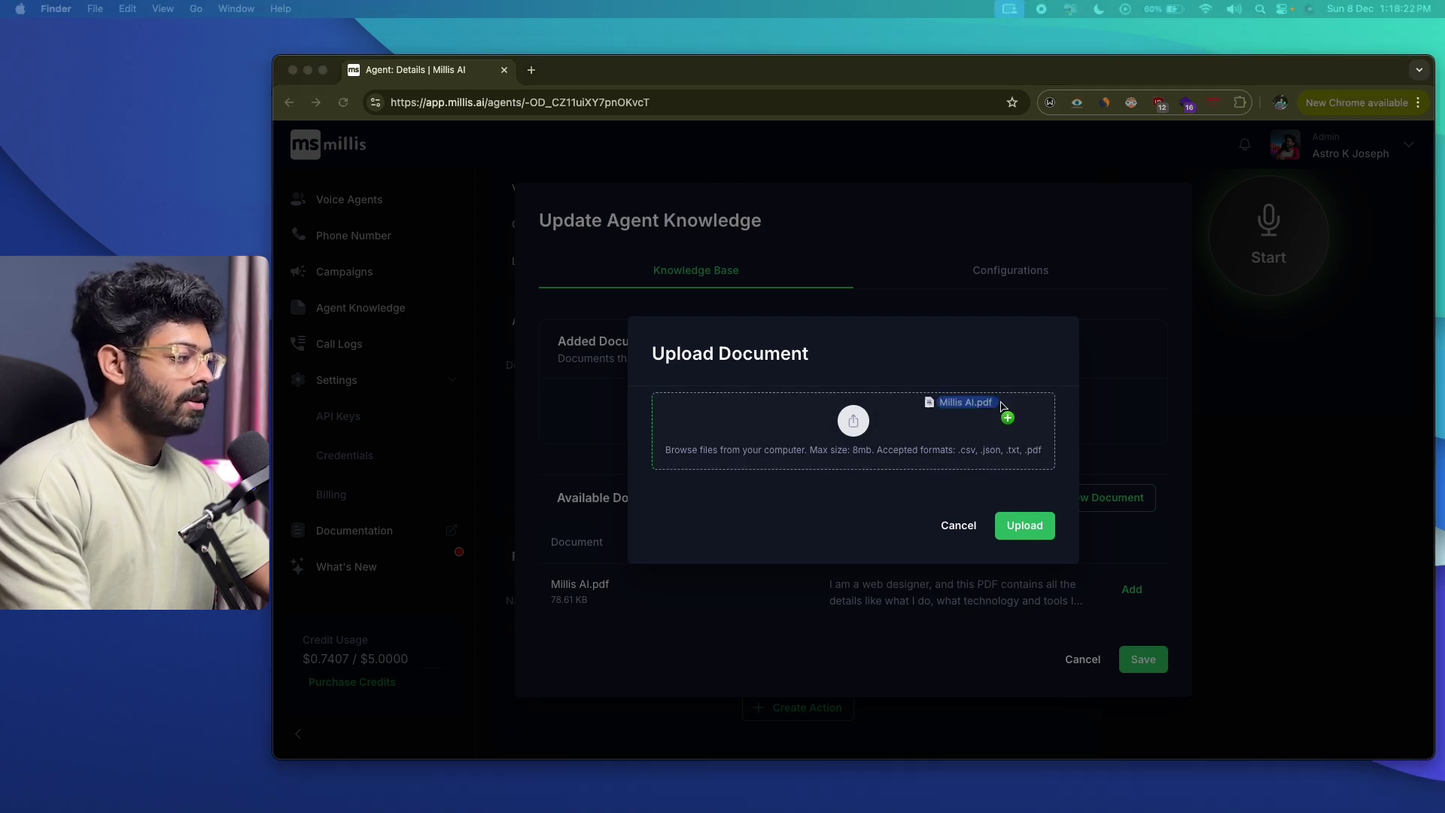
drag(1001, 402, 927, 418)
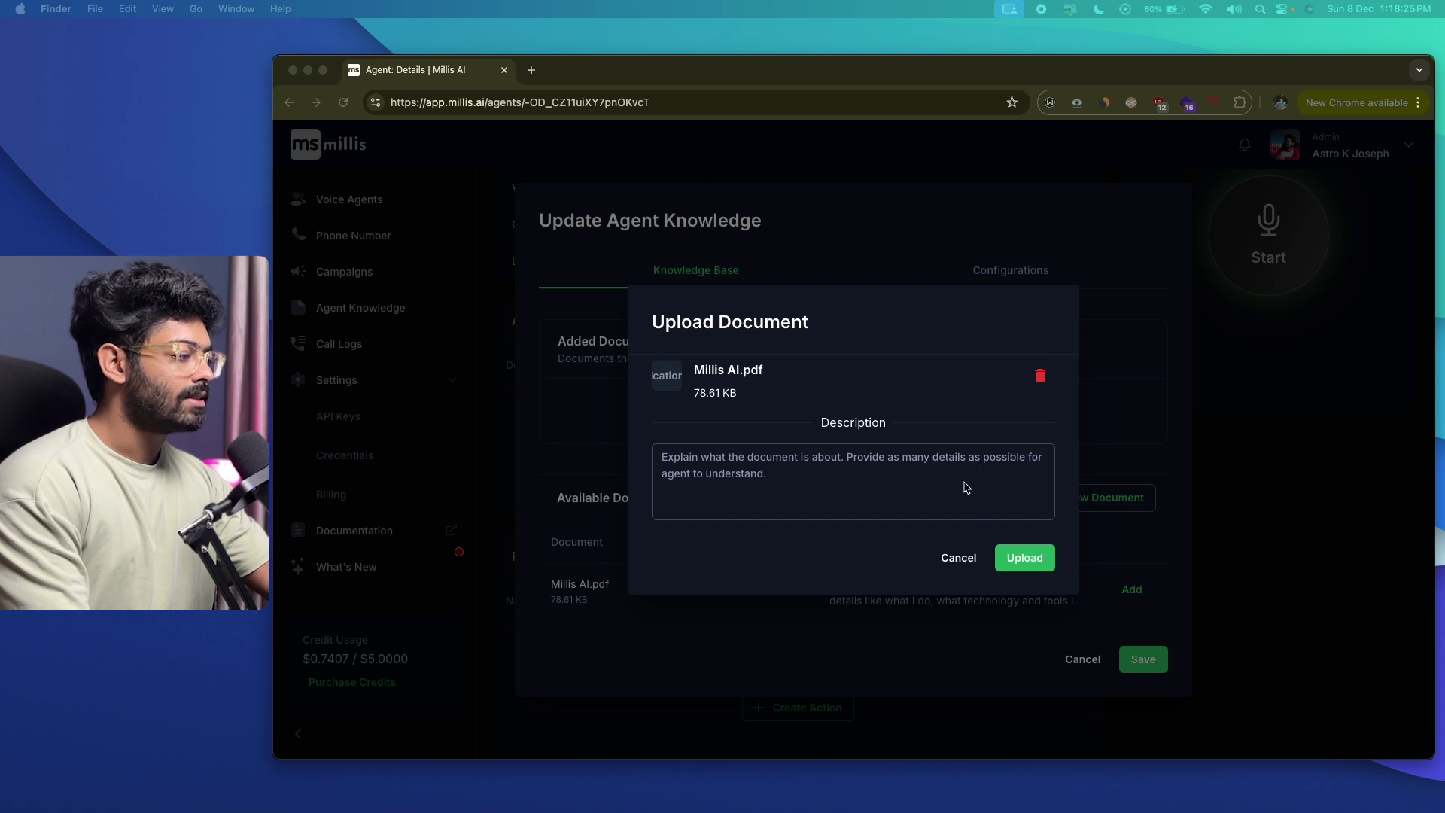
click(967, 492)
click(836, 468)
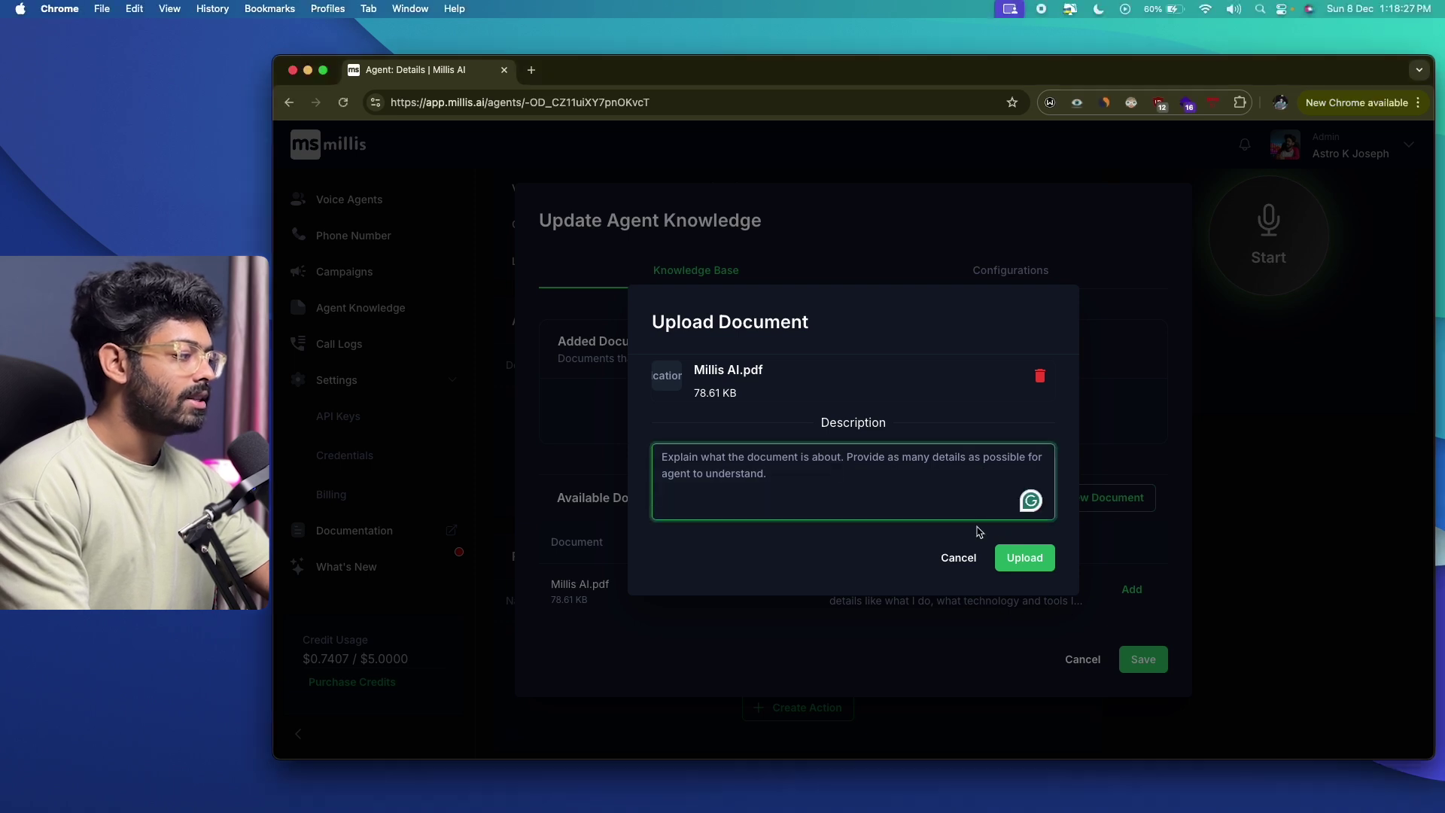
click(1025, 561)
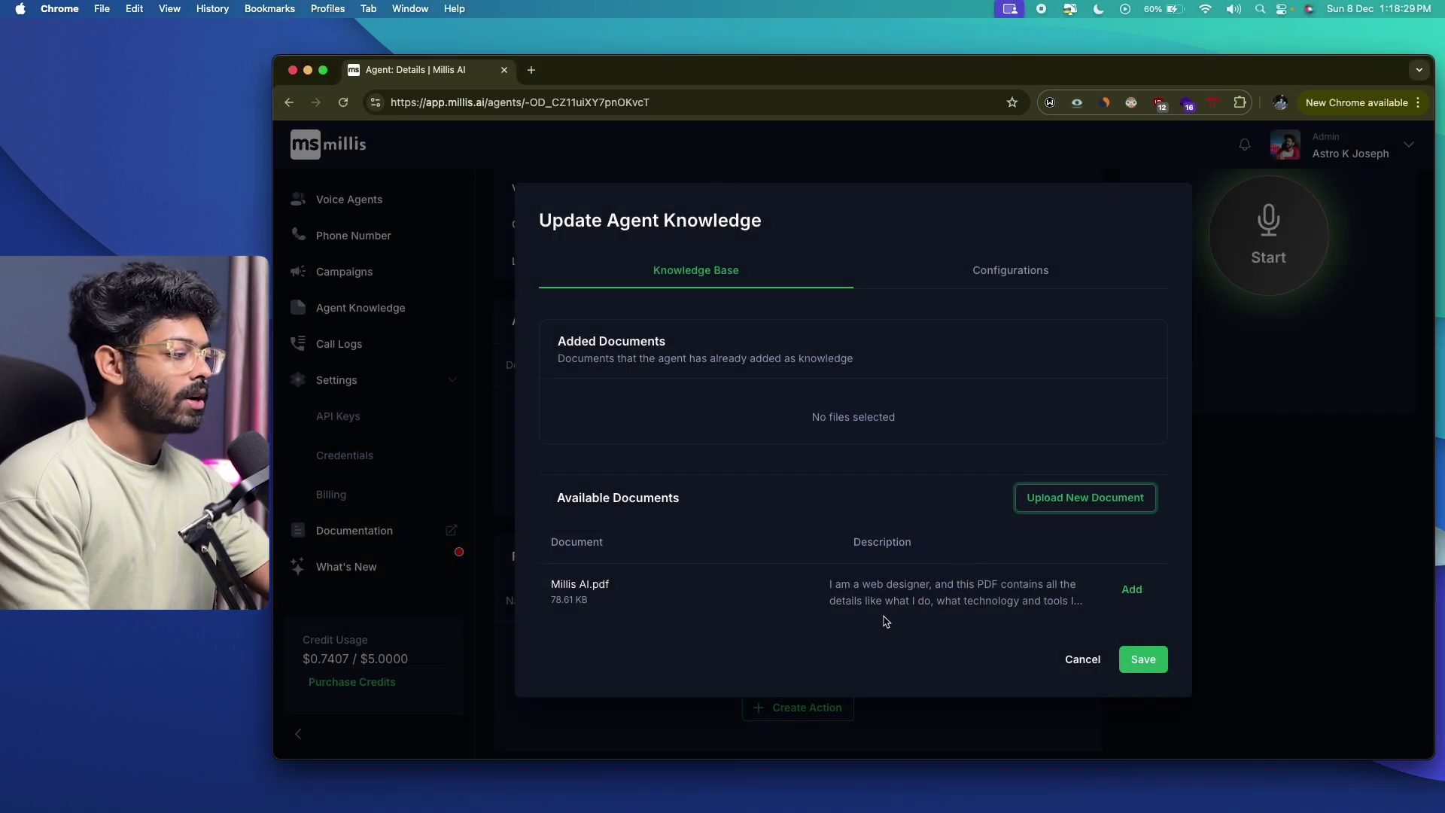
click(971, 578)
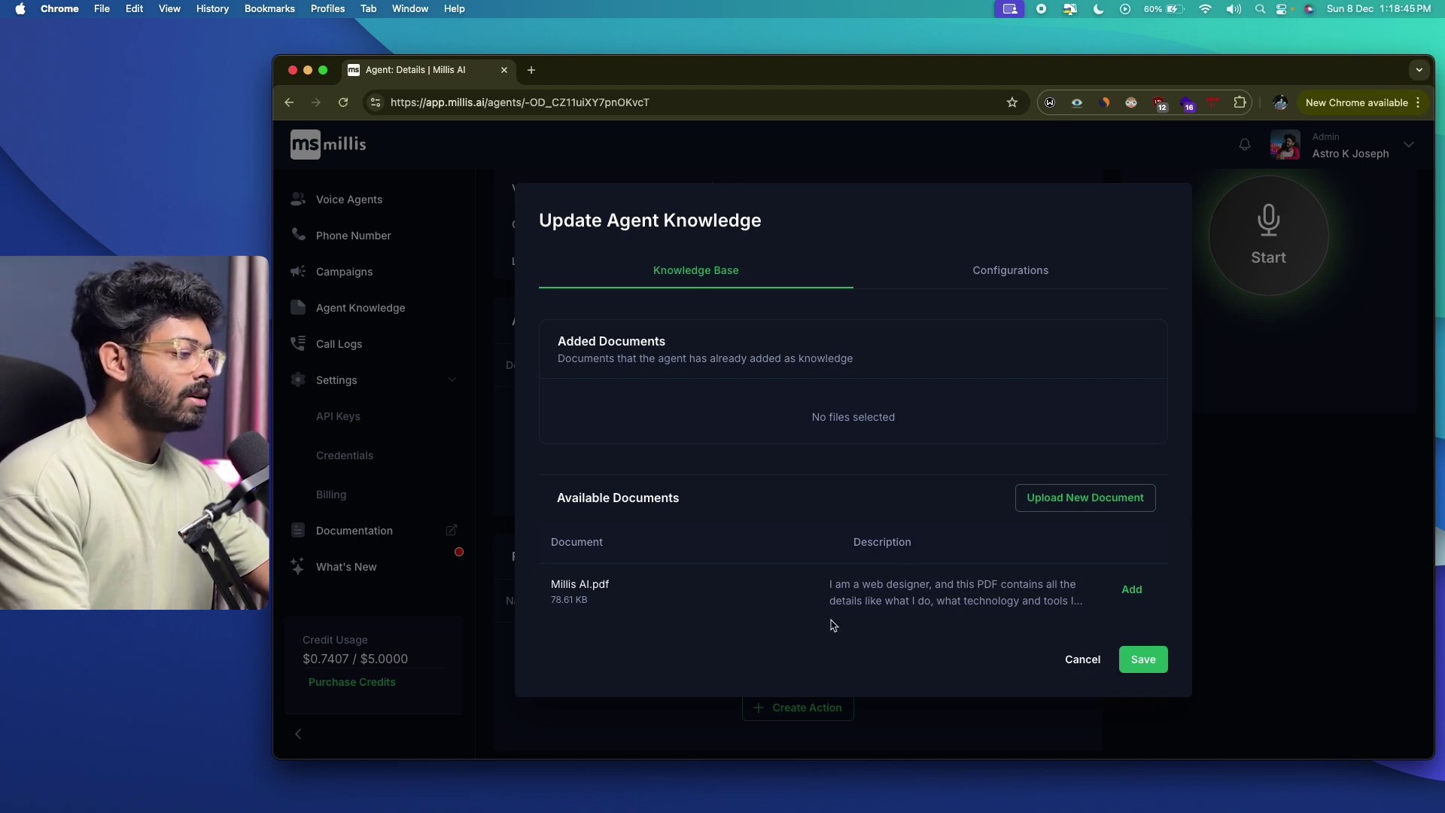
click(1133, 589)
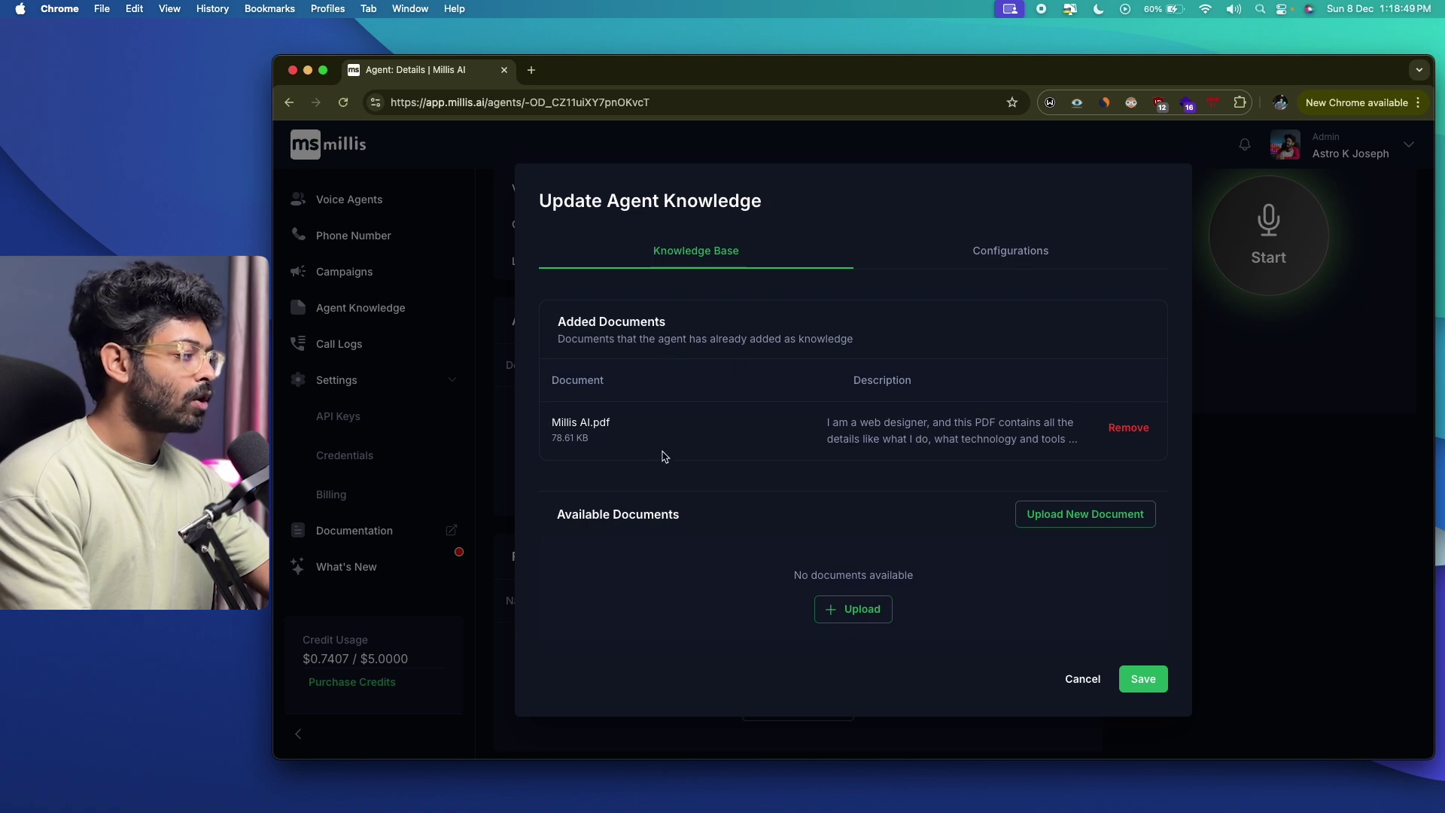
click(1142, 679)
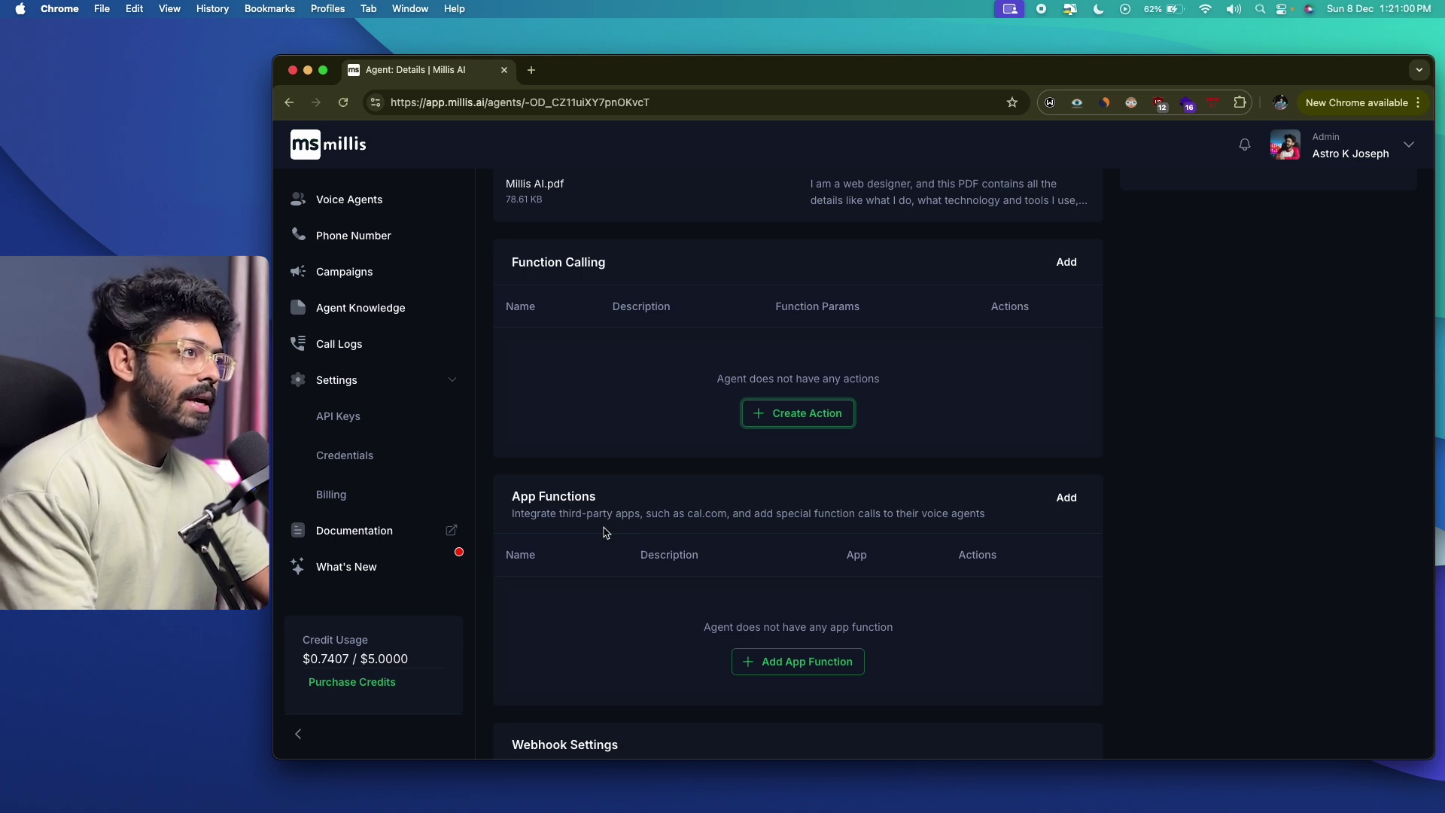
click(781, 421)
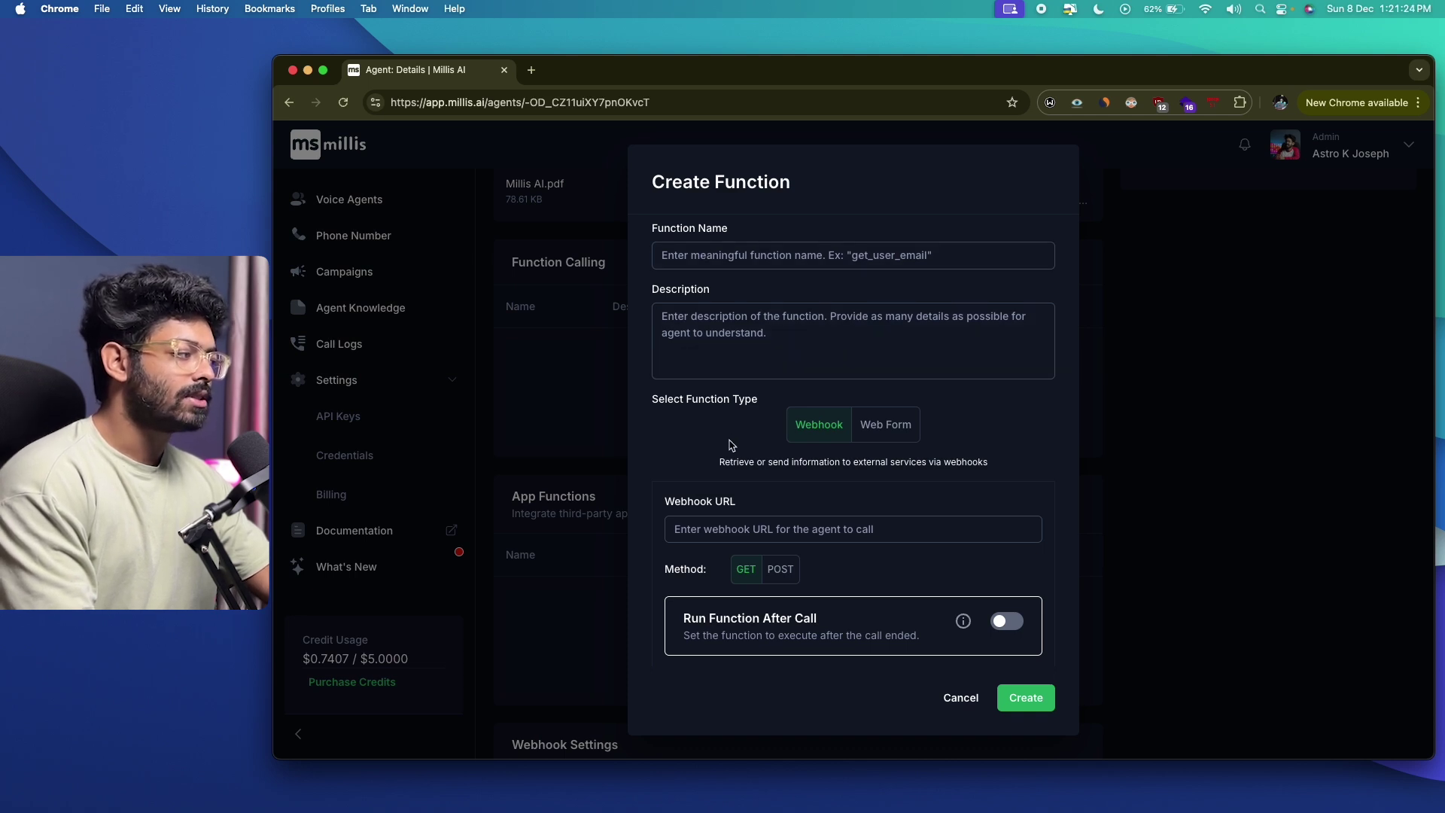
scroll(730, 445, down, 2)
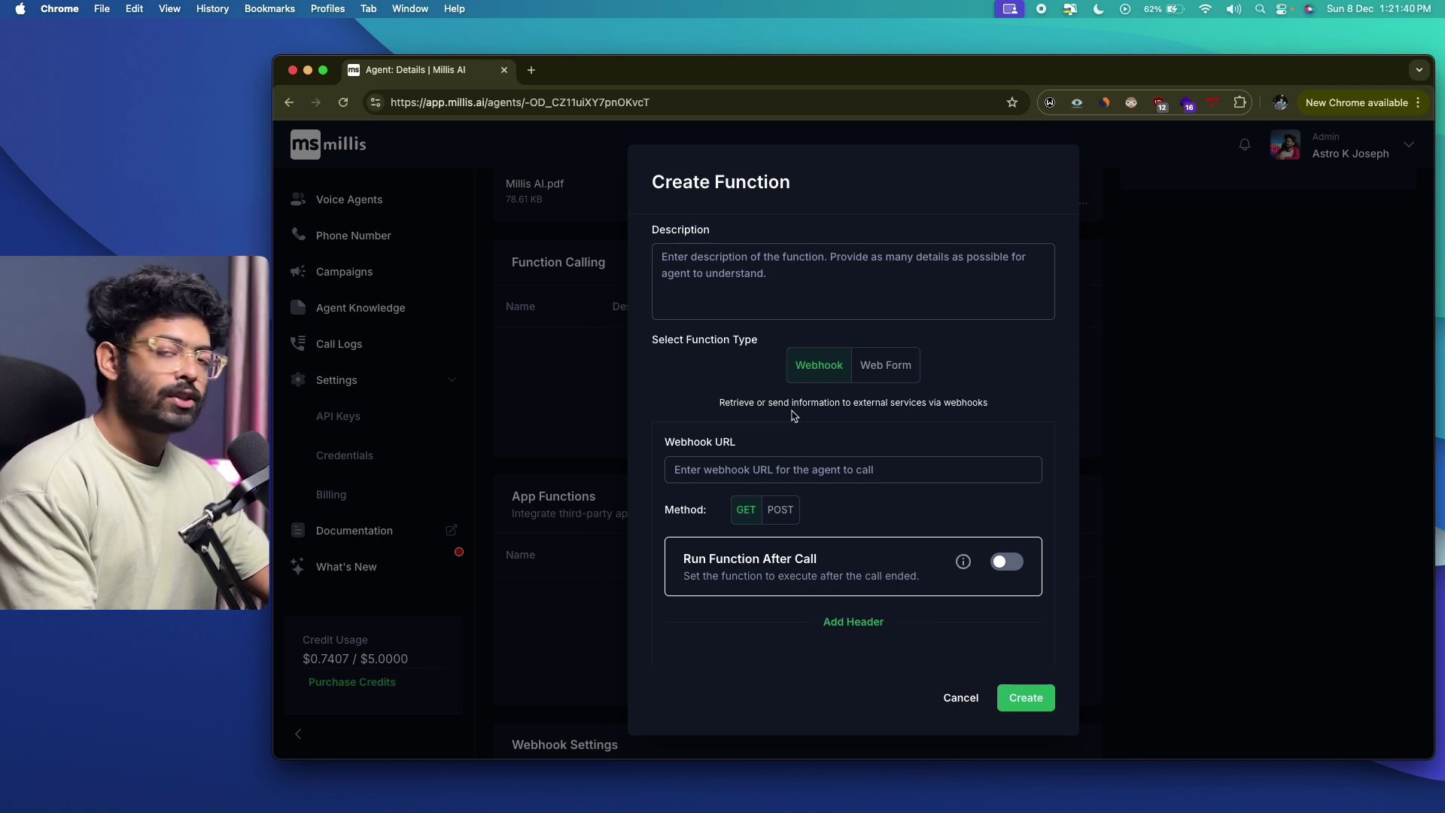
scroll(783, 414, down, 2)
click(765, 415)
scroll(858, 465, down, 2)
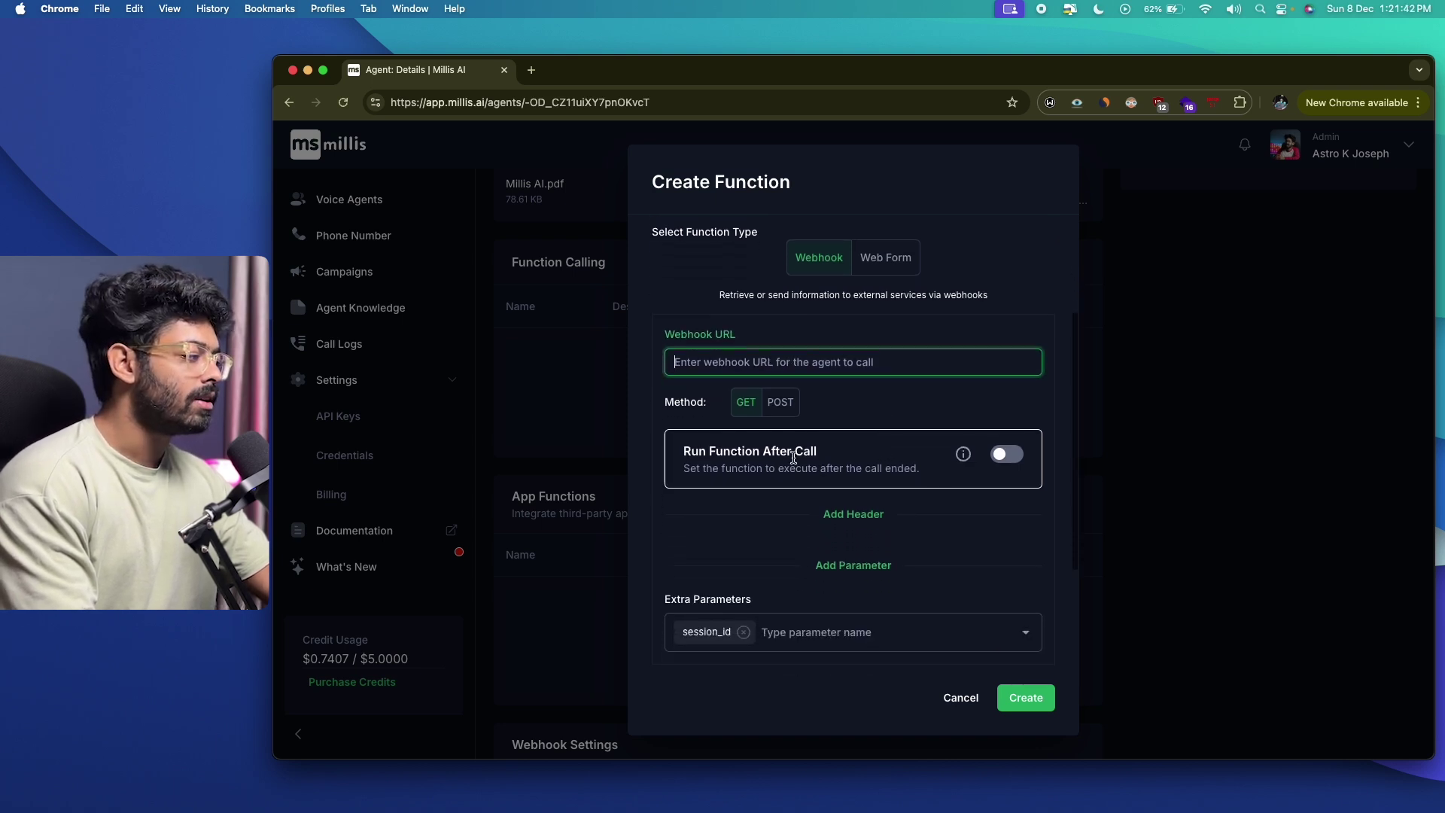
scroll(778, 470, down, 2)
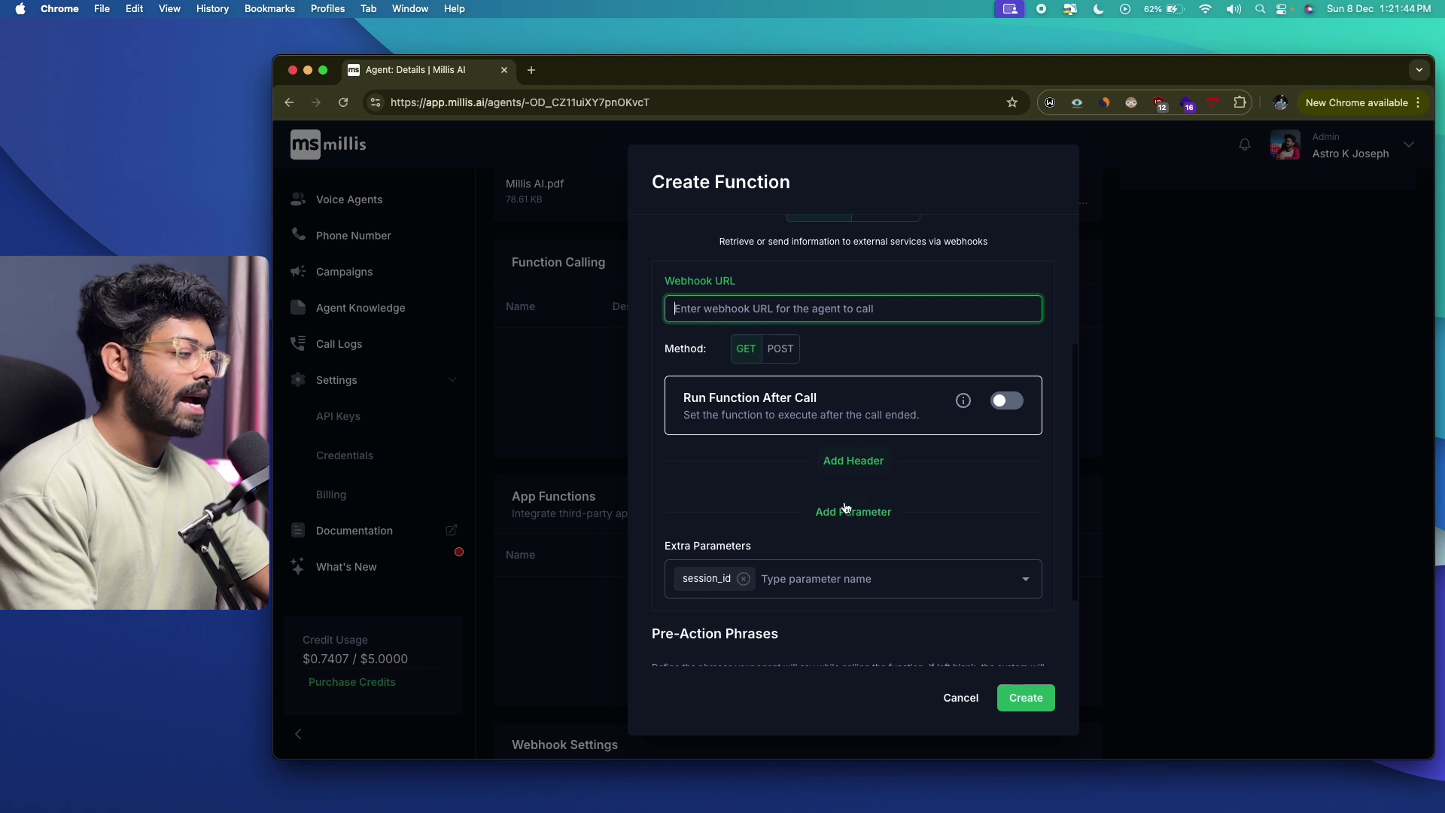
scroll(838, 521, down, 3)
scroll(838, 521, up, 9)
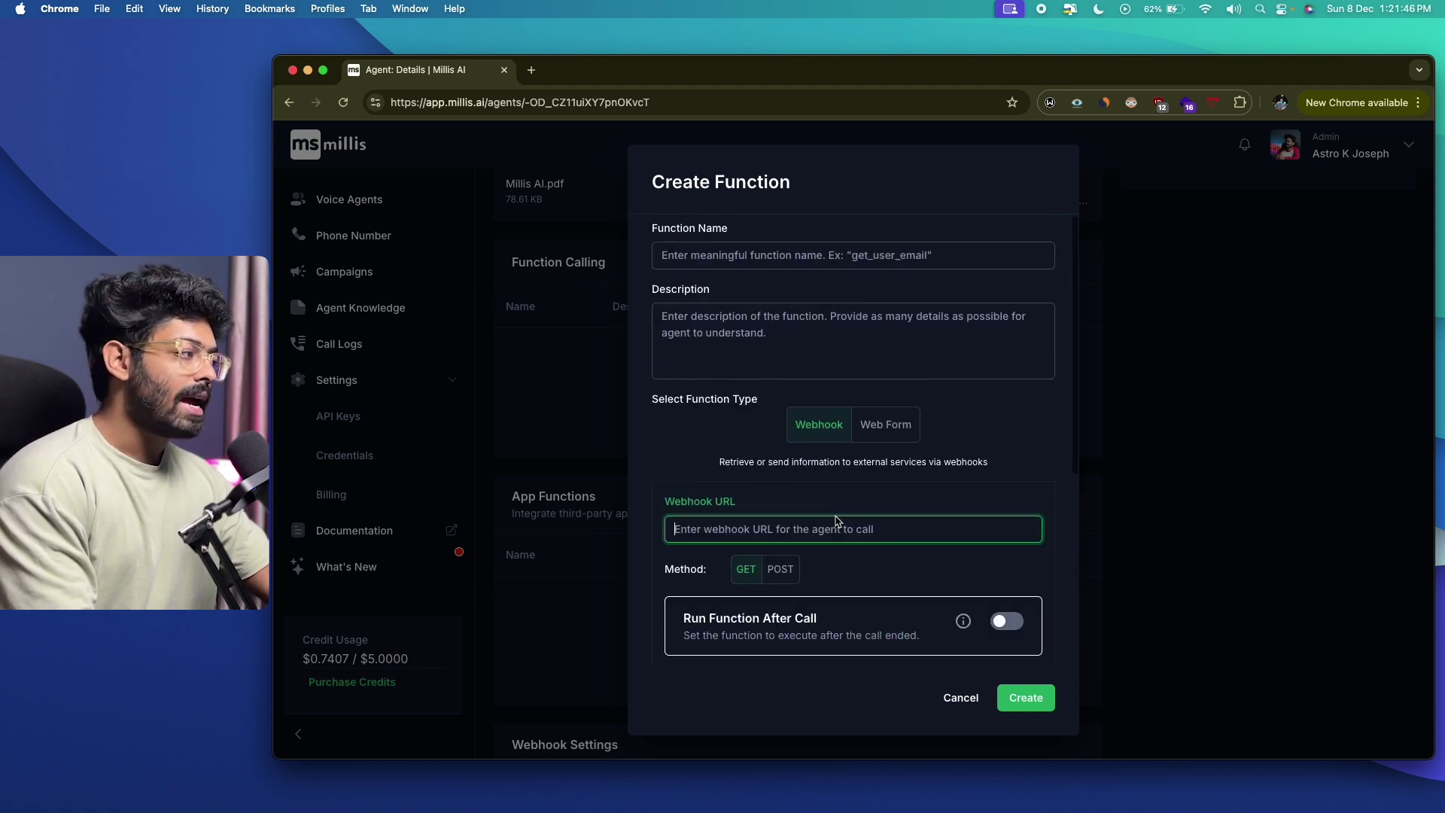
click(886, 426)
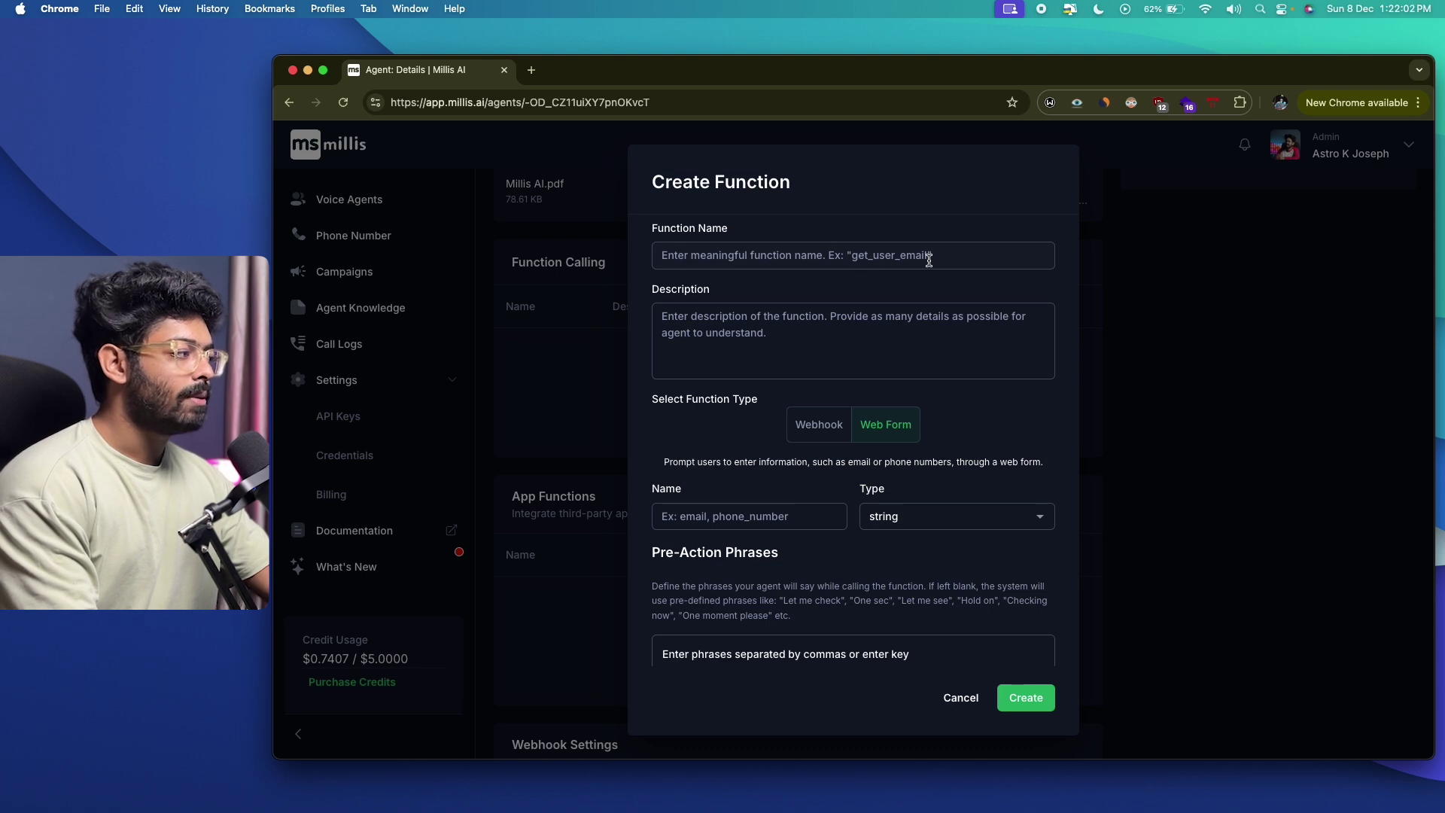
scroll(761, 336, down, 1)
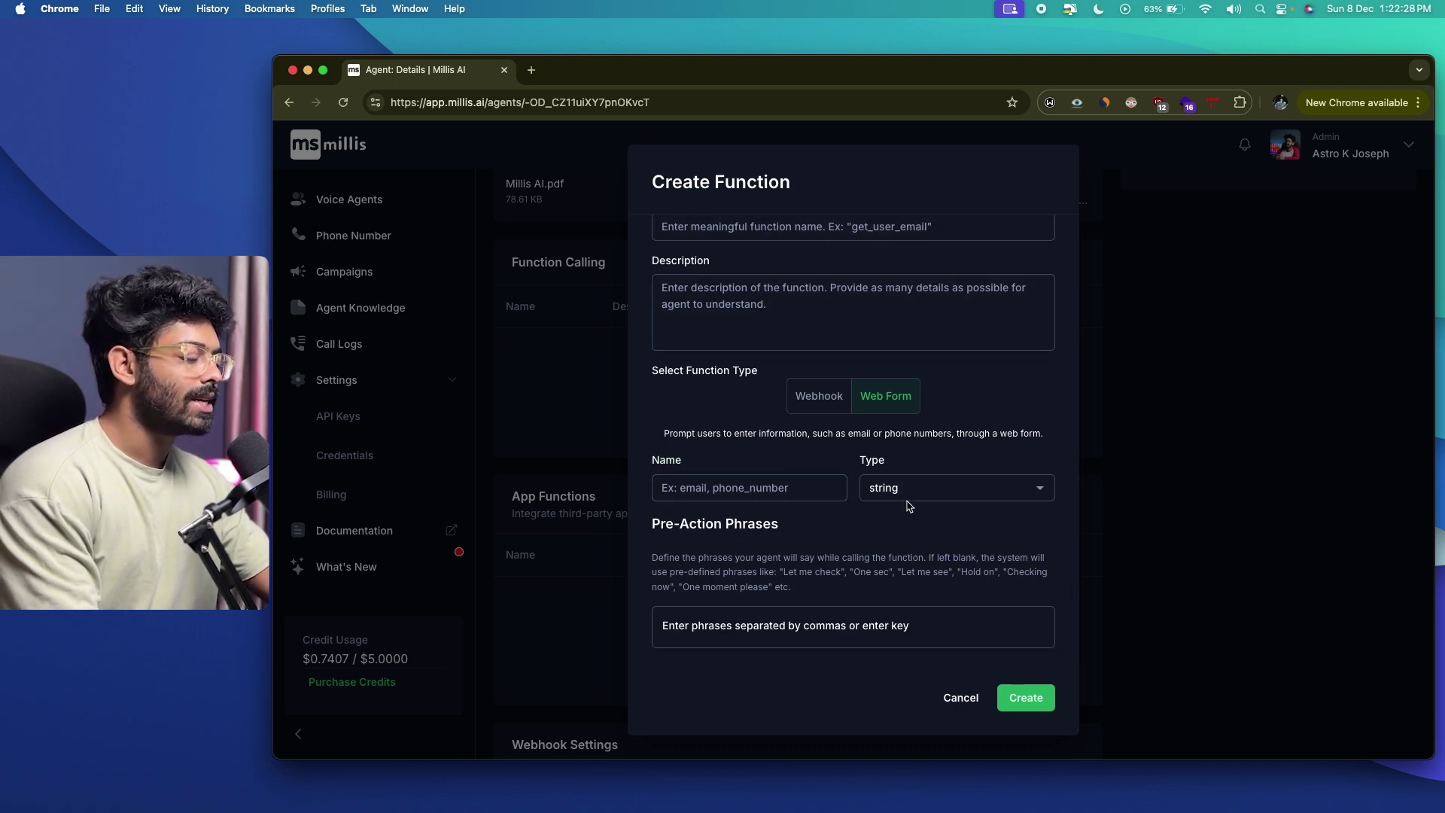
click(957, 698)
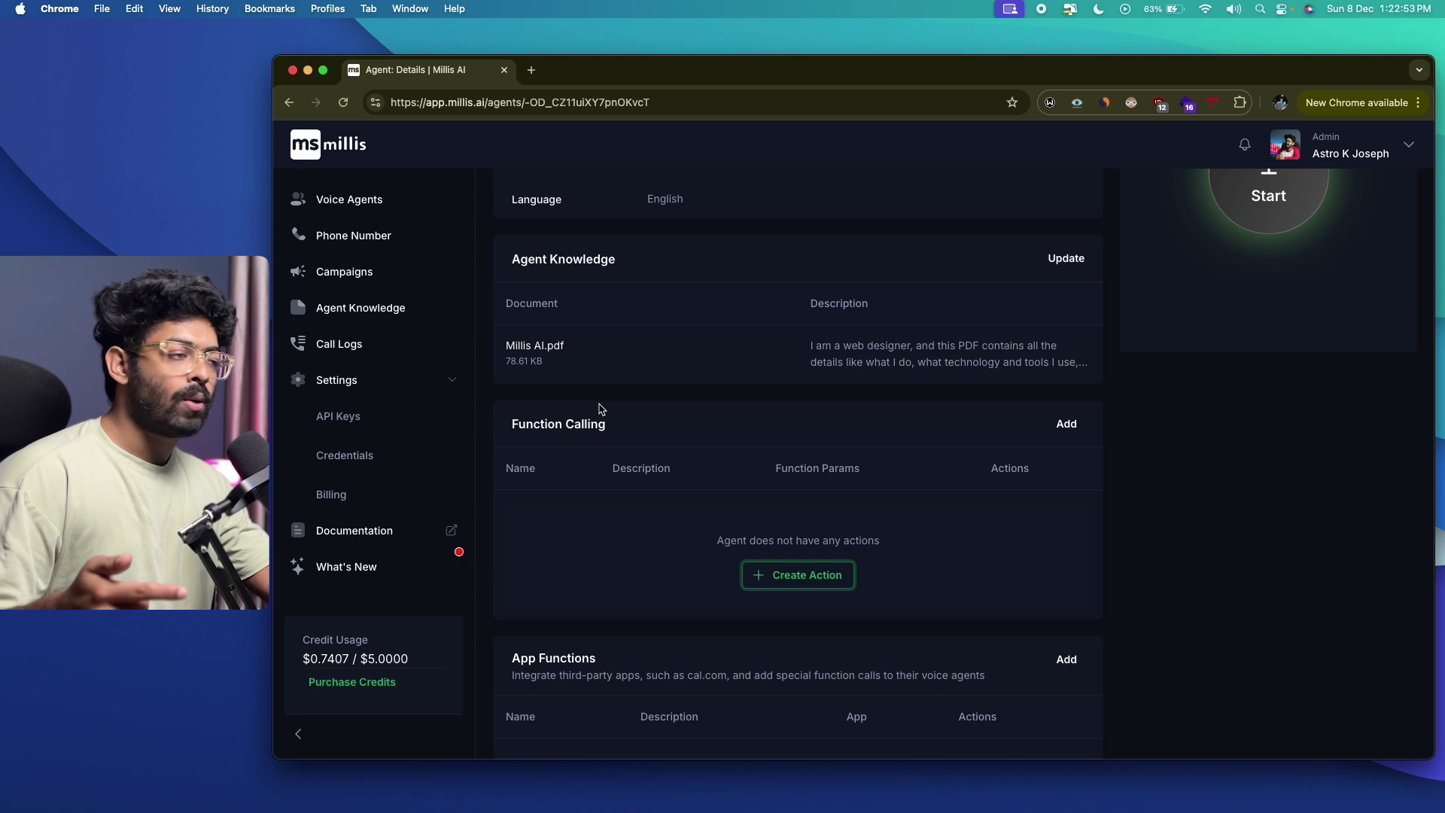
scroll(600, 408, down, 3)
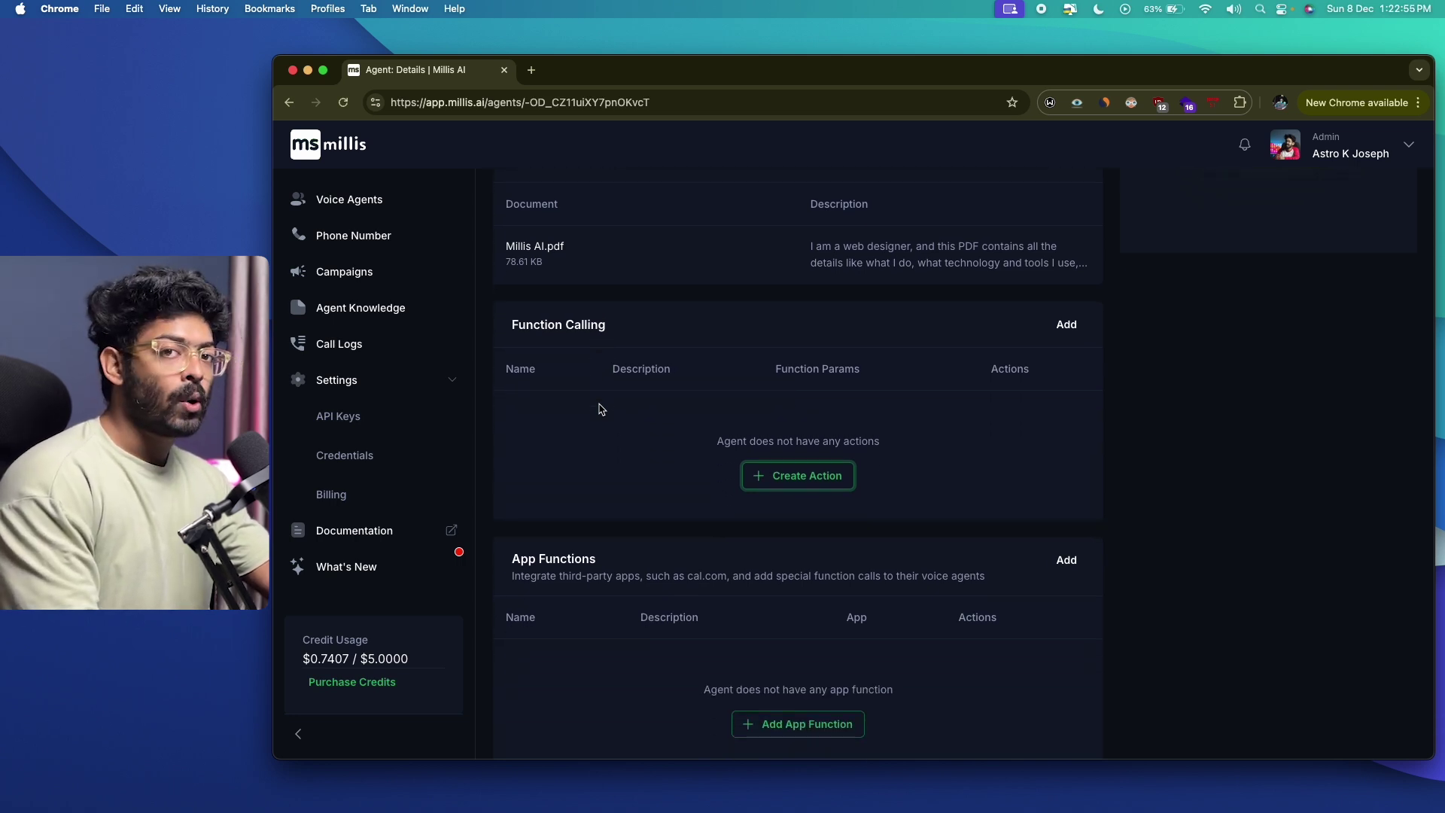
scroll(541, 541, down, 1)
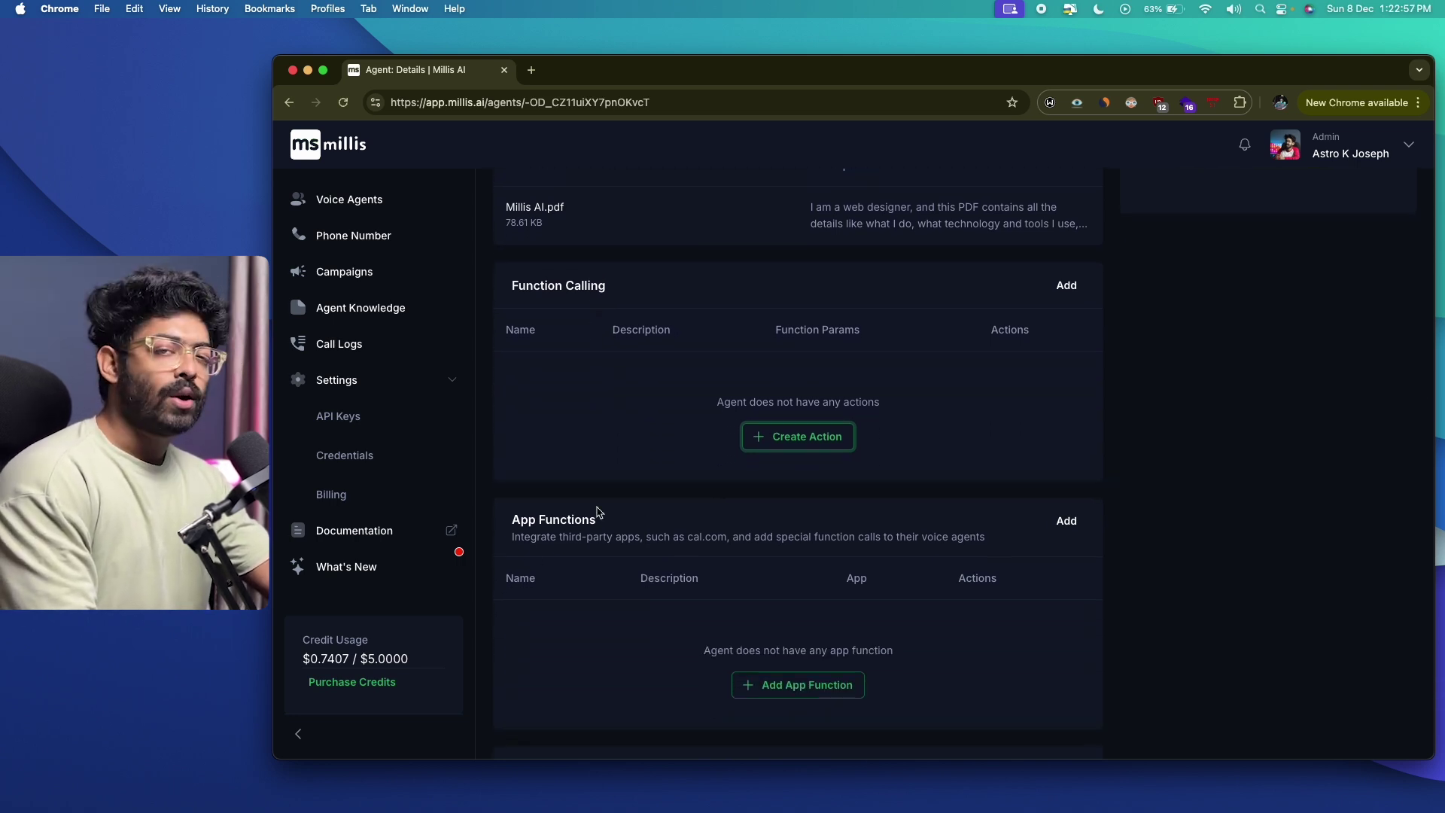
scroll(598, 512, down, 2)
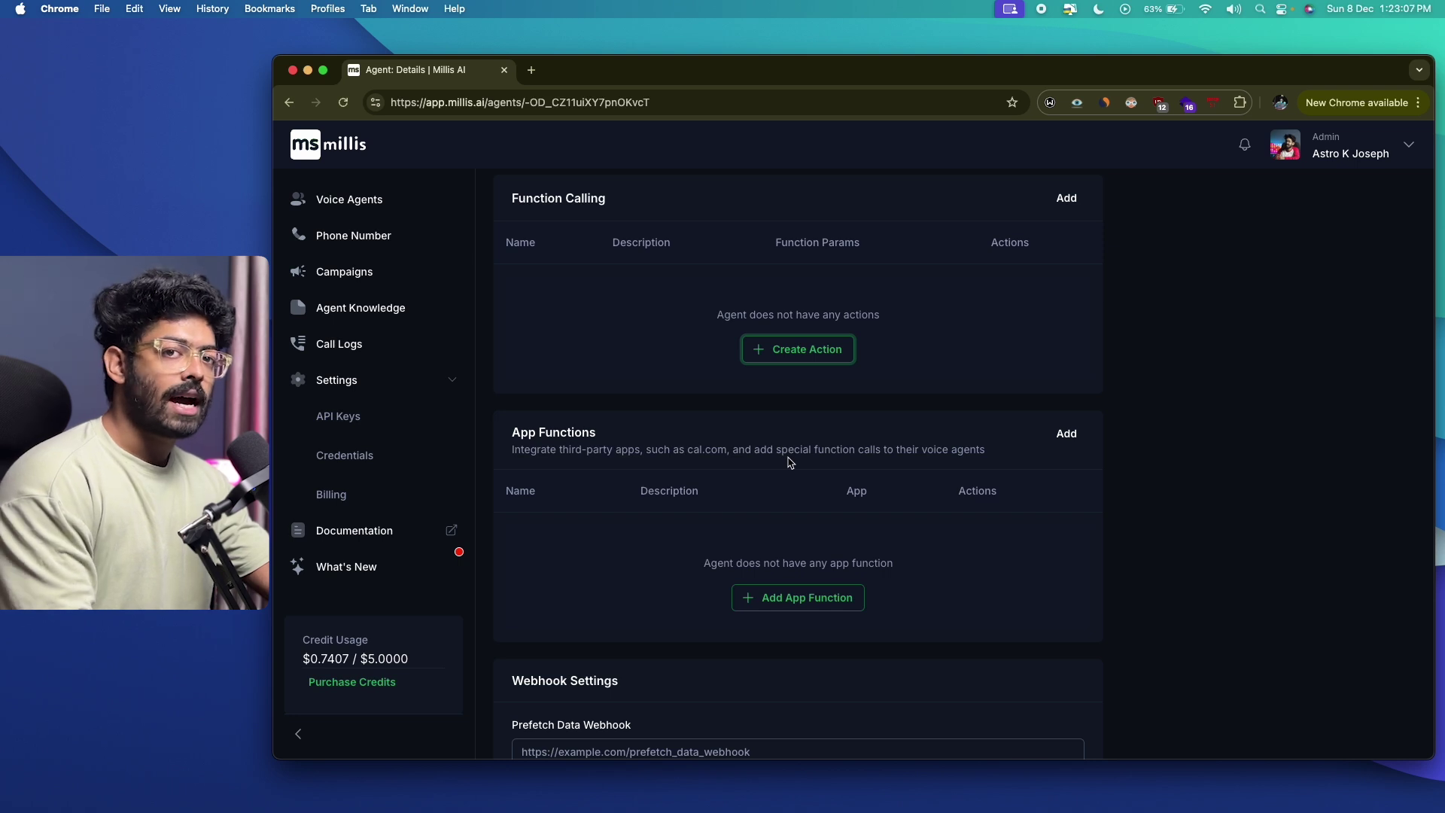
scroll(788, 462, down, 3)
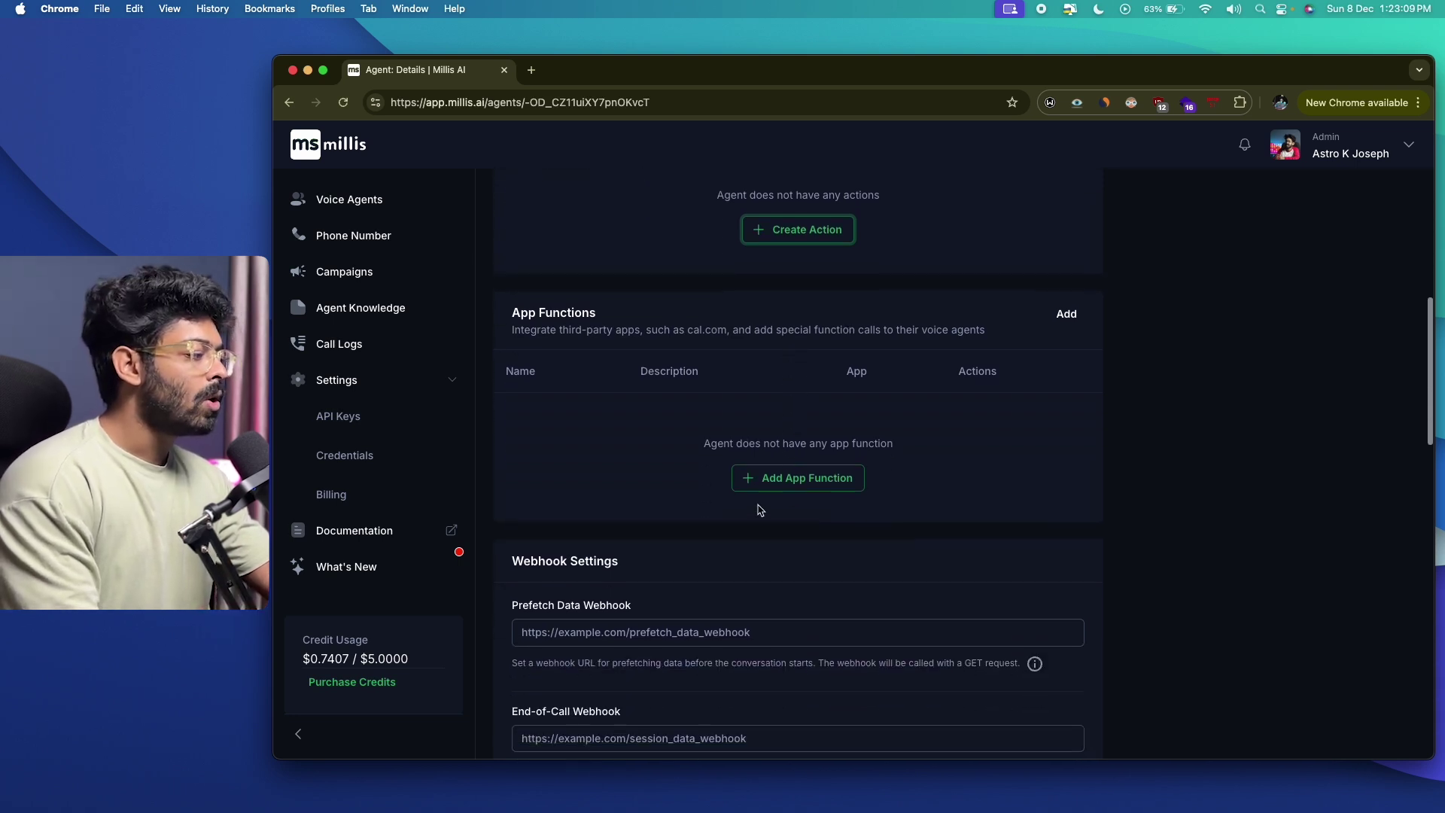
Add the cal.com get_available_meeting_slots app function
click(786, 481)
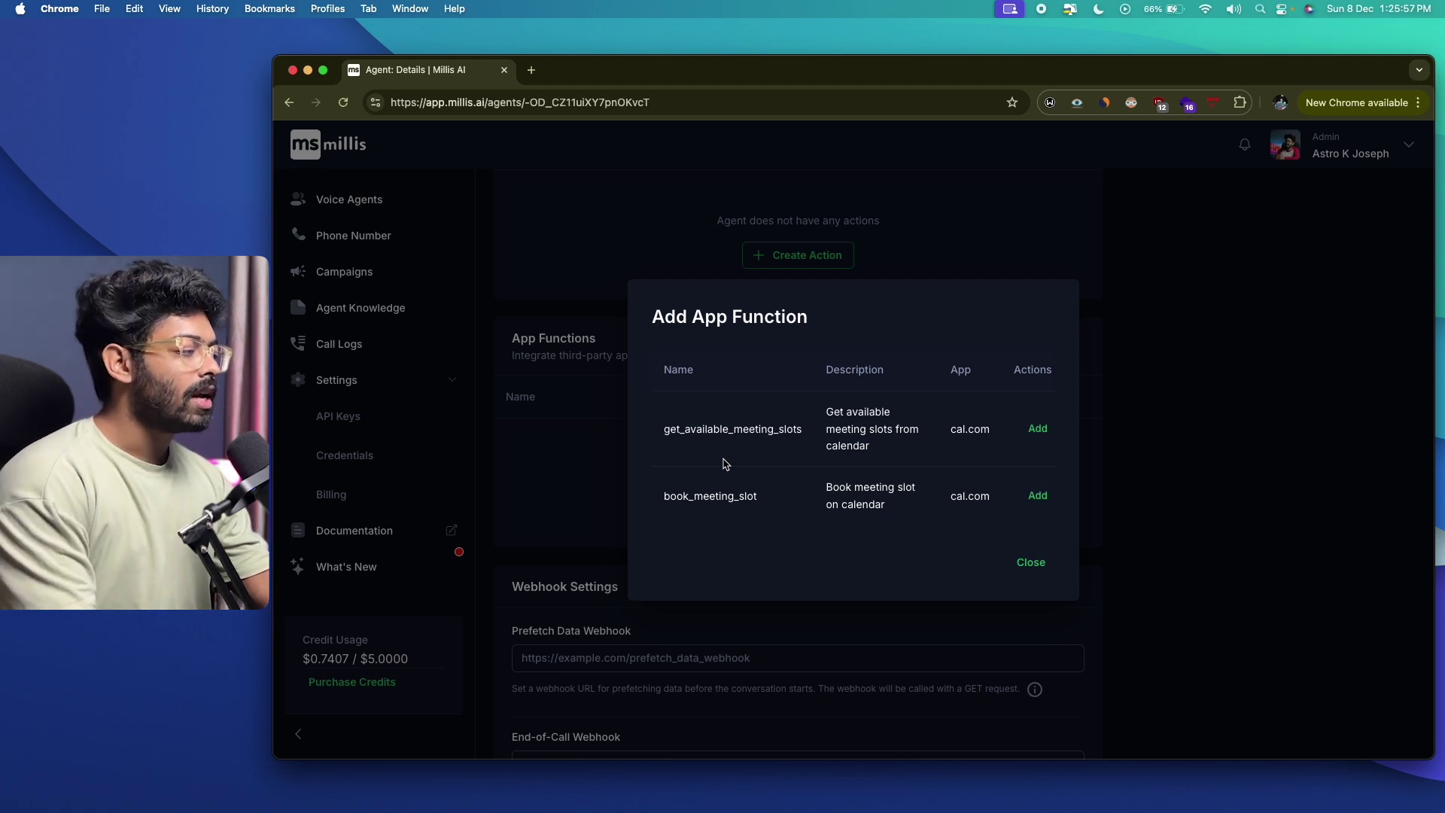
click(1039, 429)
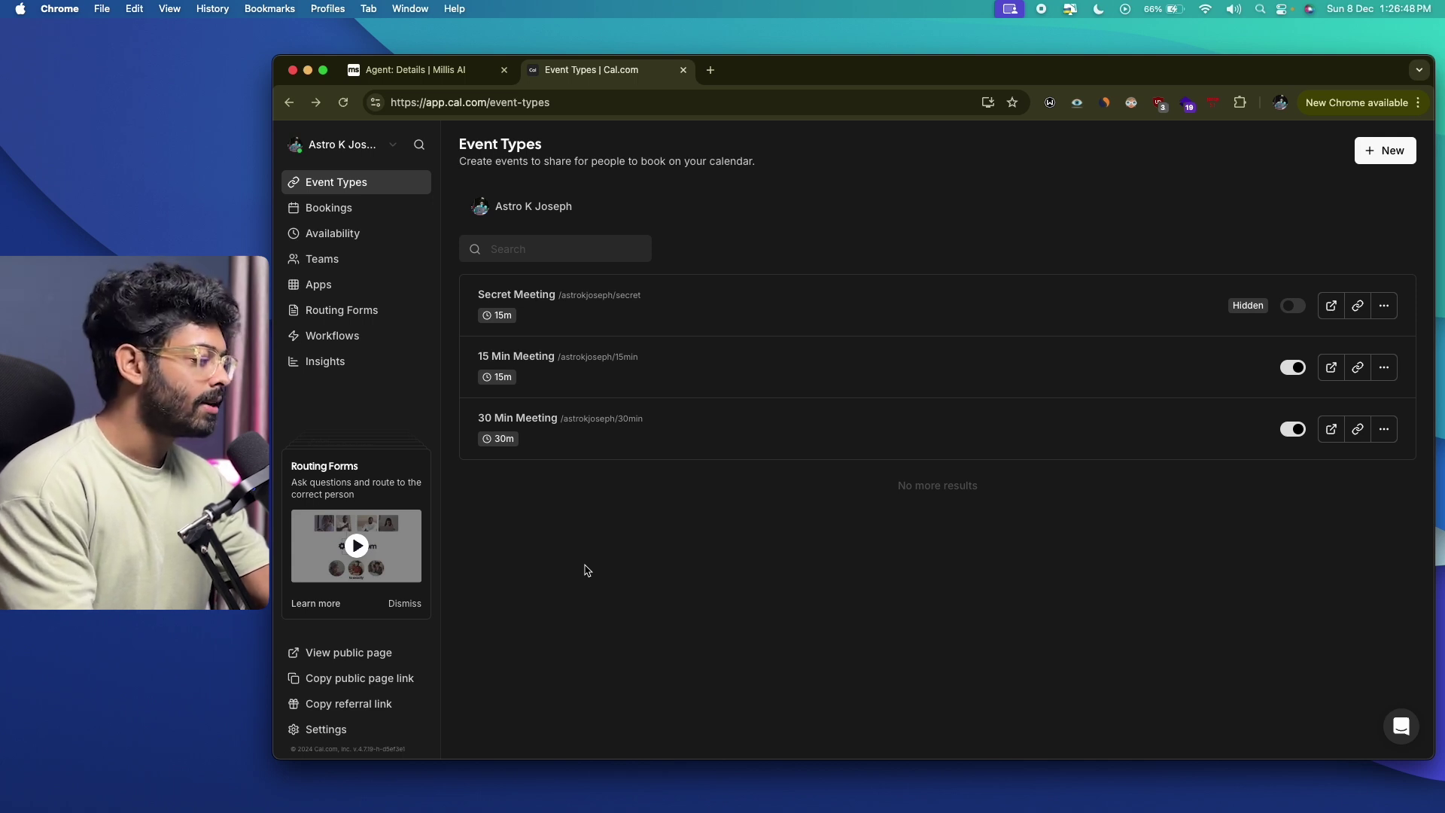
In Cal.com's API keys settings, create the never-expiring key 'Agent' and copy it
click(328, 734)
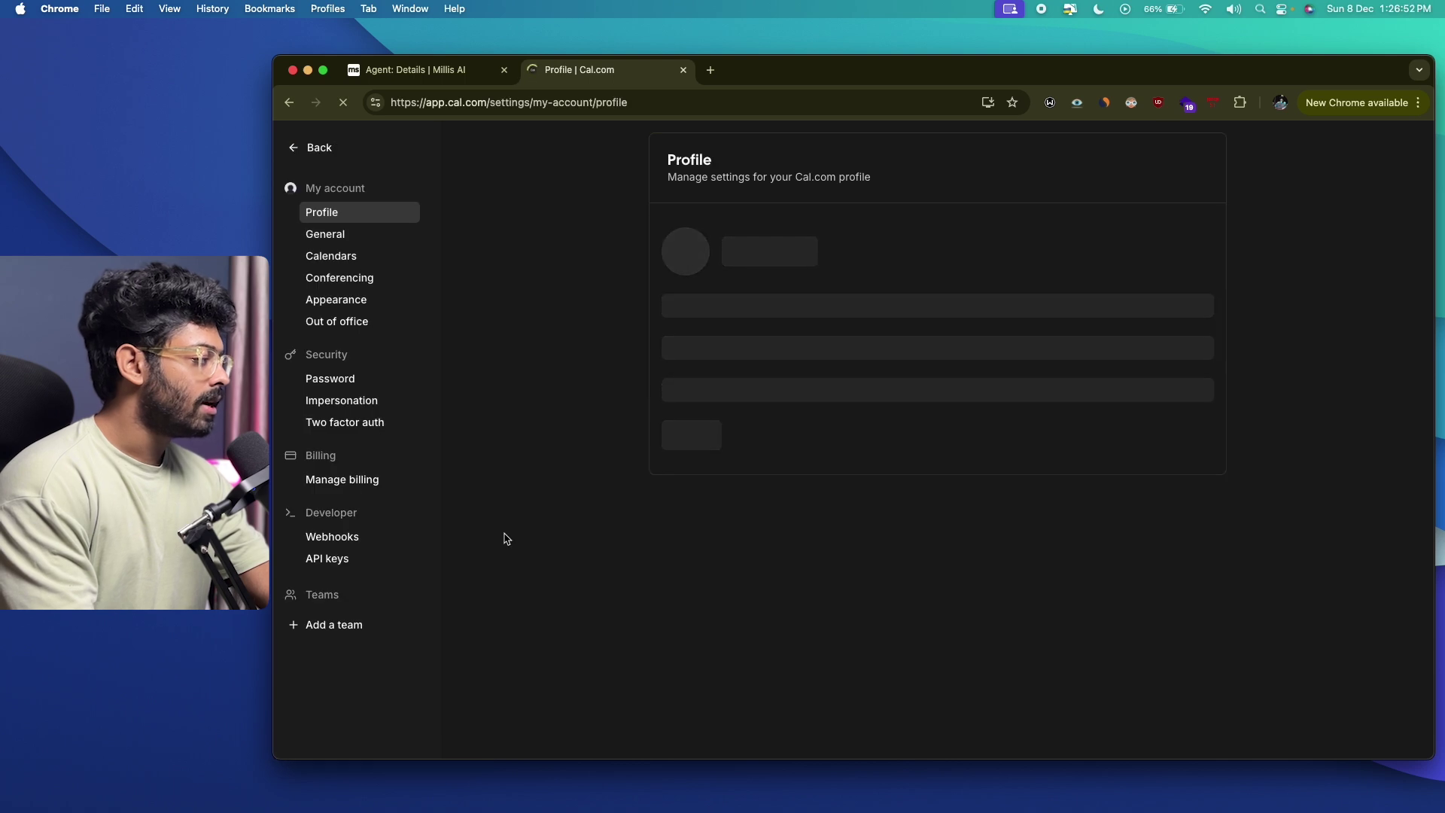
click(329, 537)
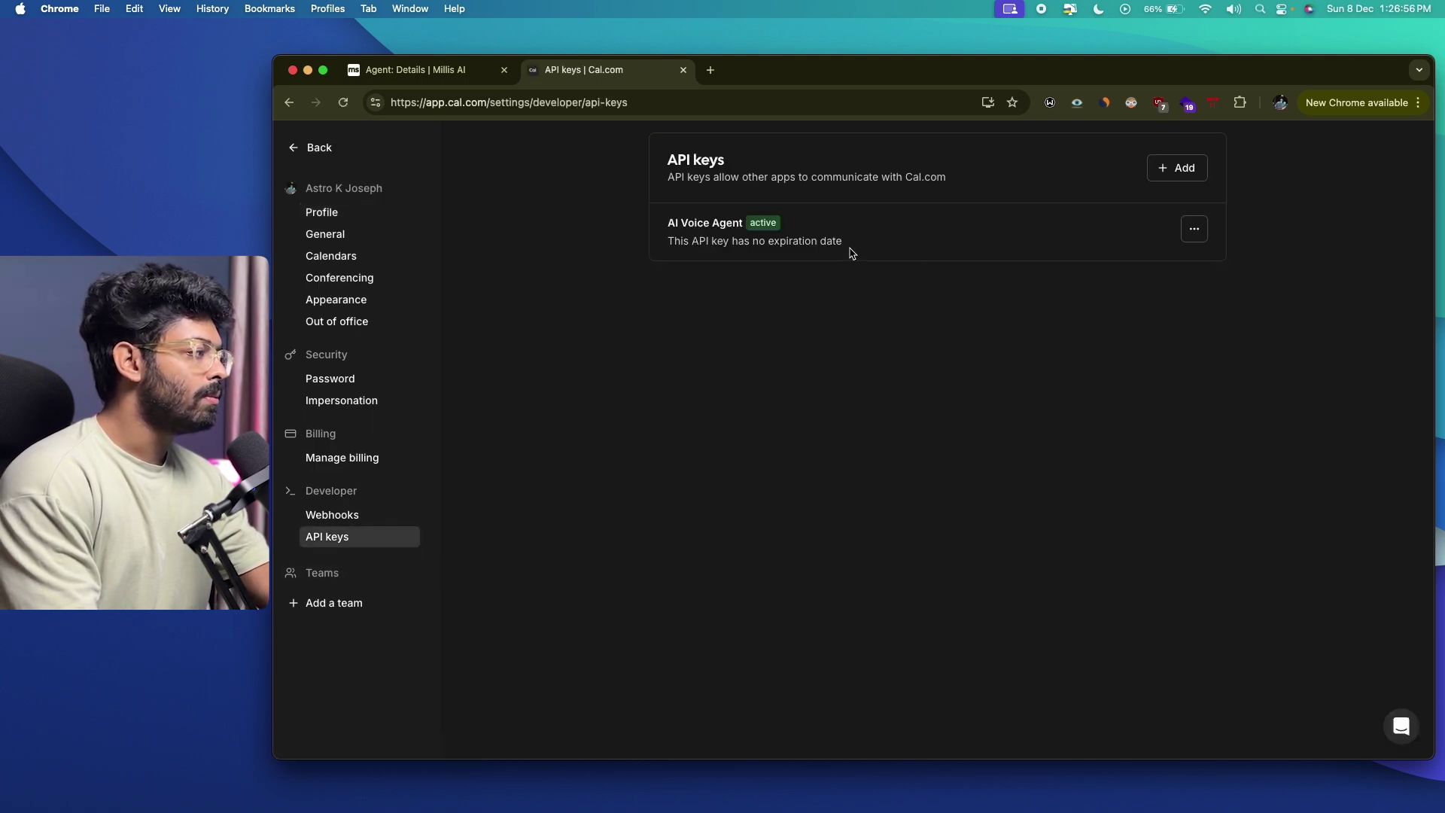
click(1180, 169)
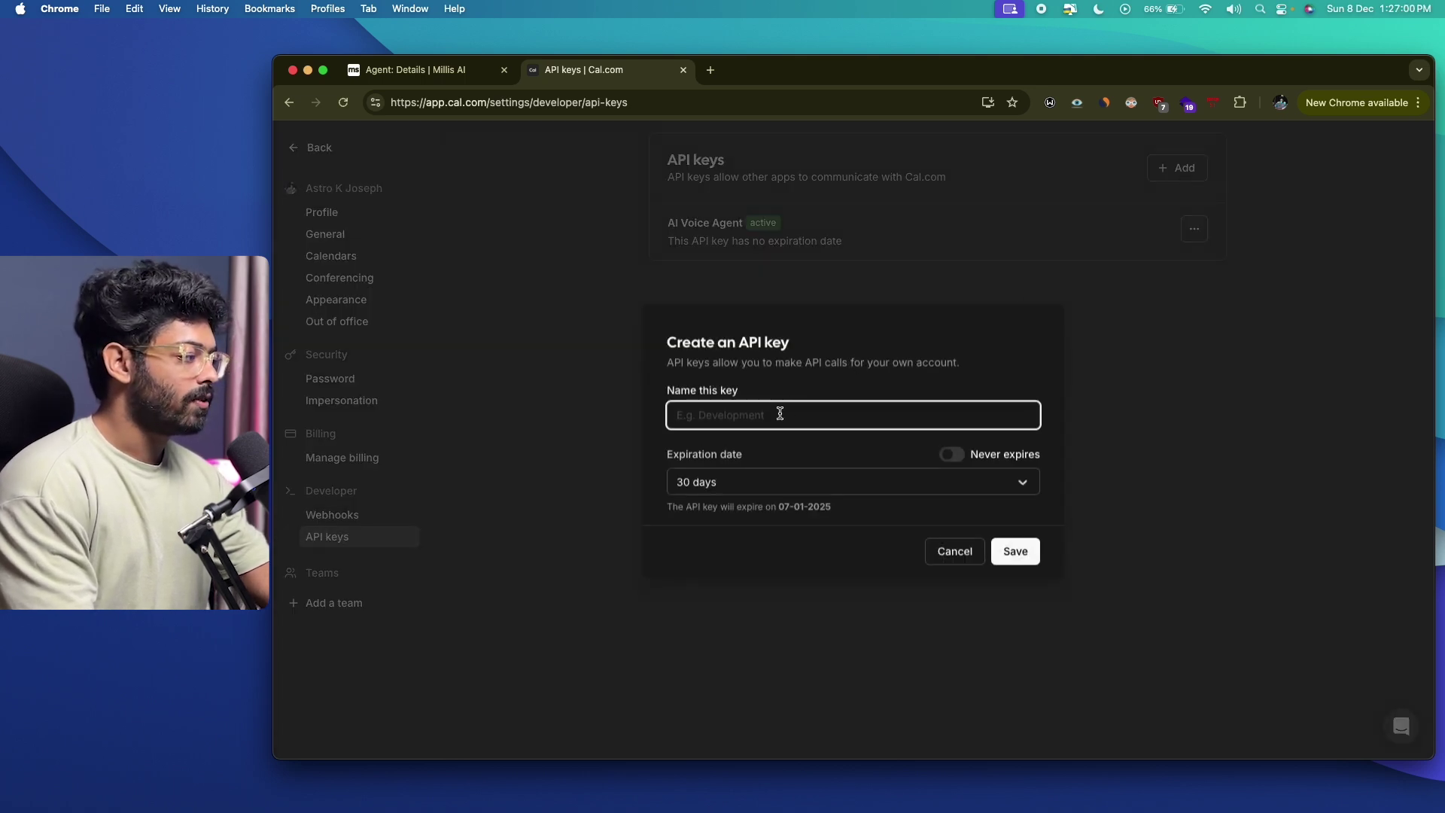
text(Agent)
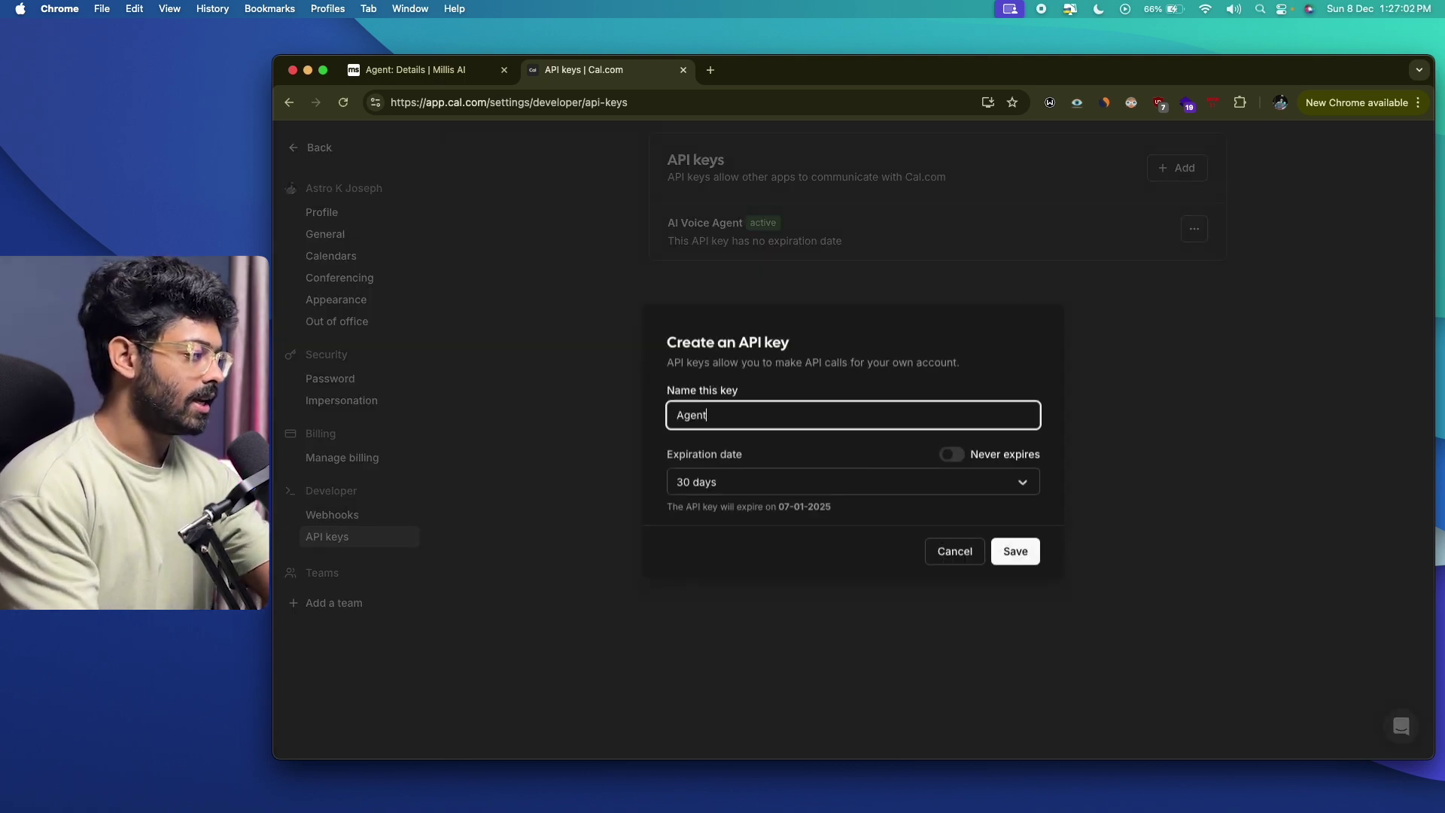
click(953, 456)
click(1015, 542)
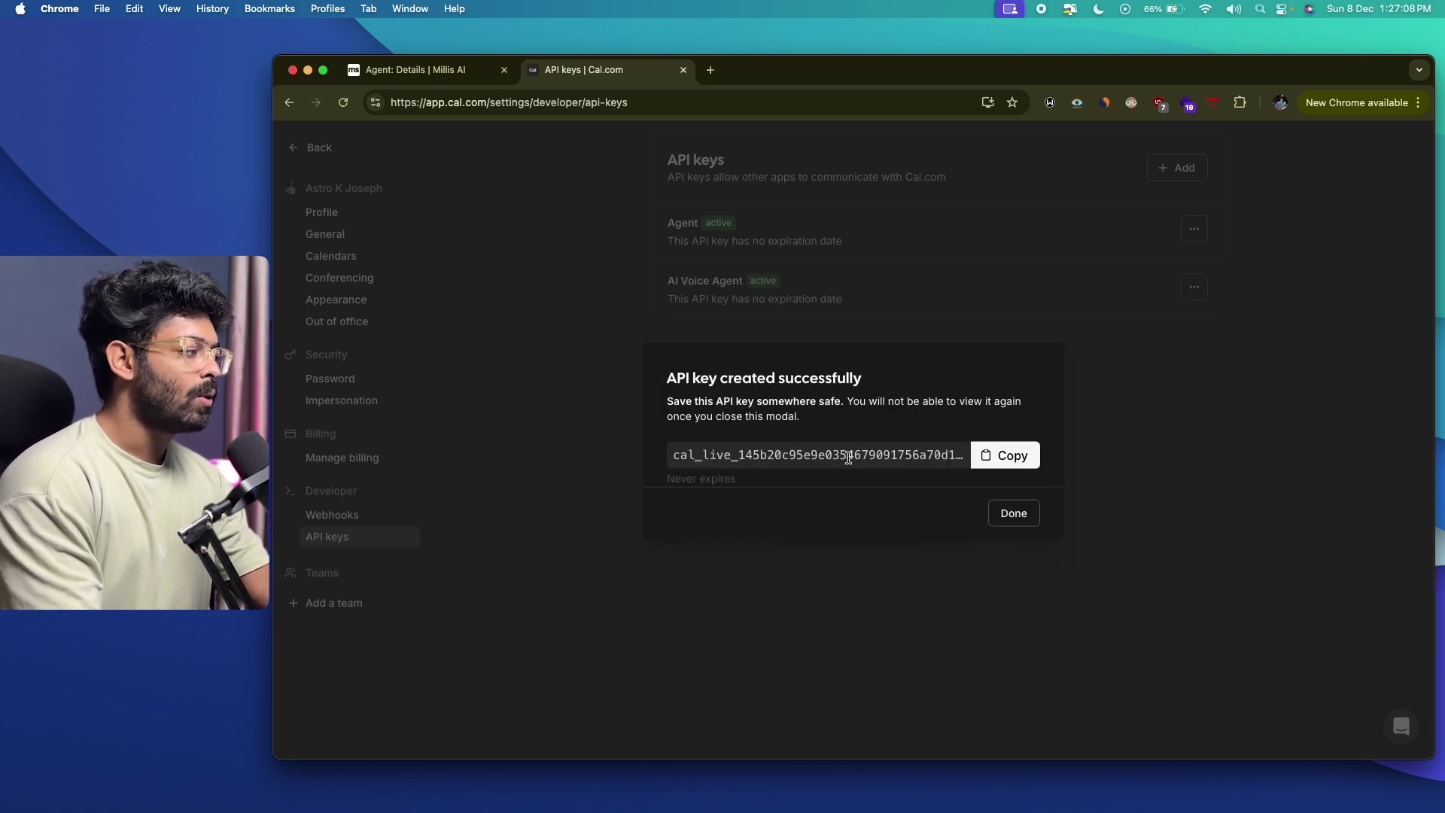
click(1004, 456)
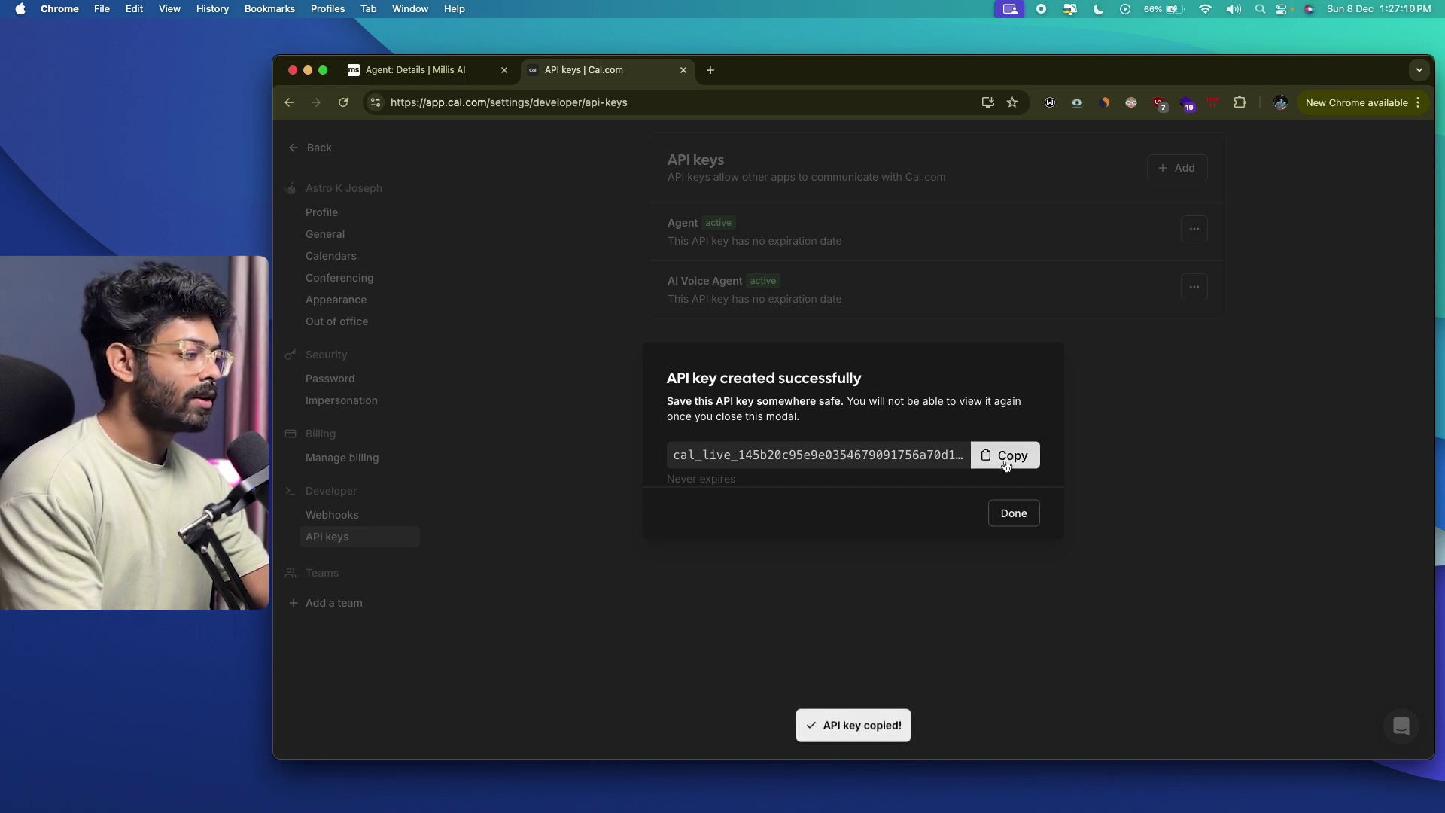
click(414, 69)
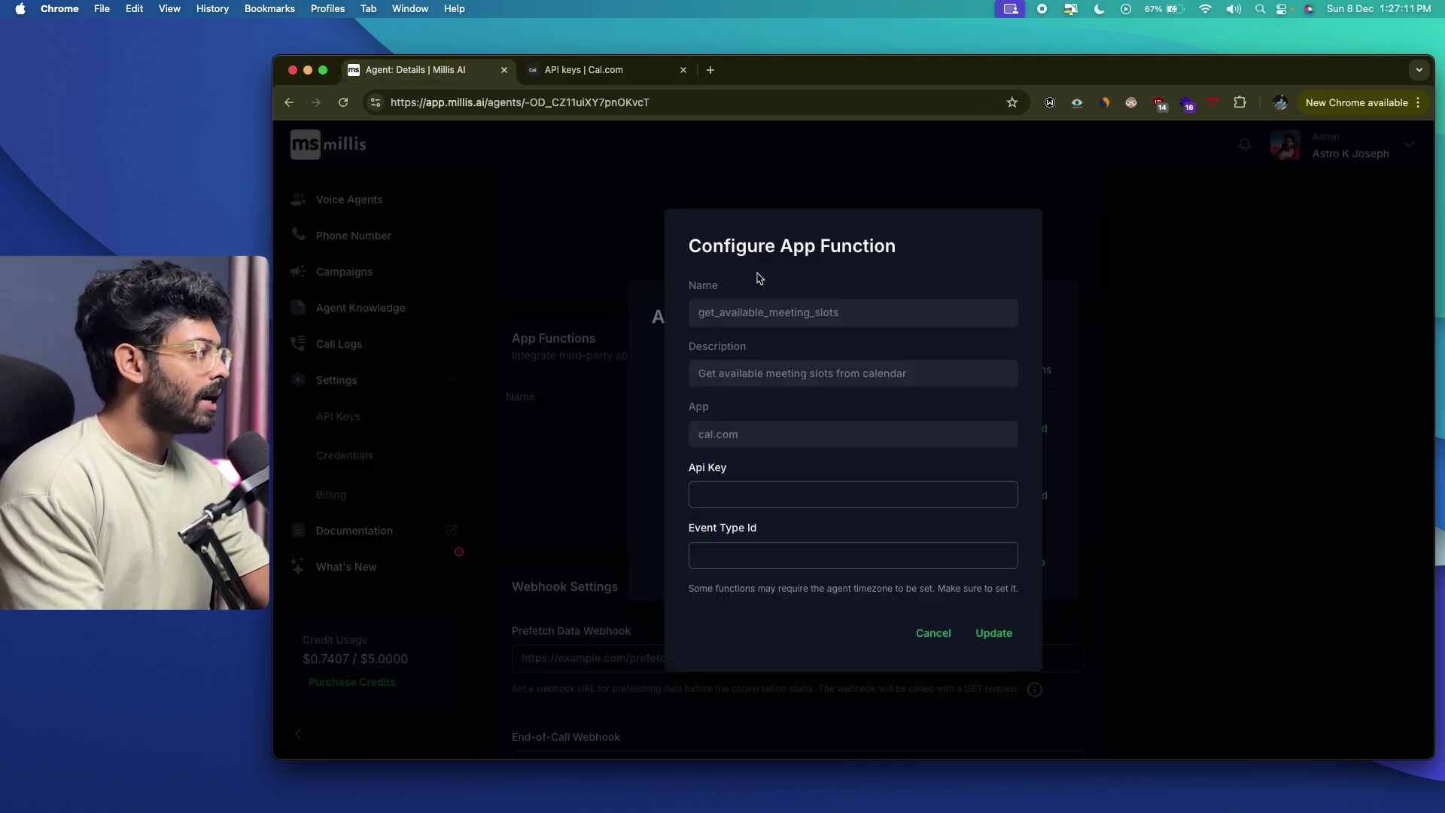
Paste the Cal.com API key into the function's Api Key field
click(741, 493)
key(super+v)
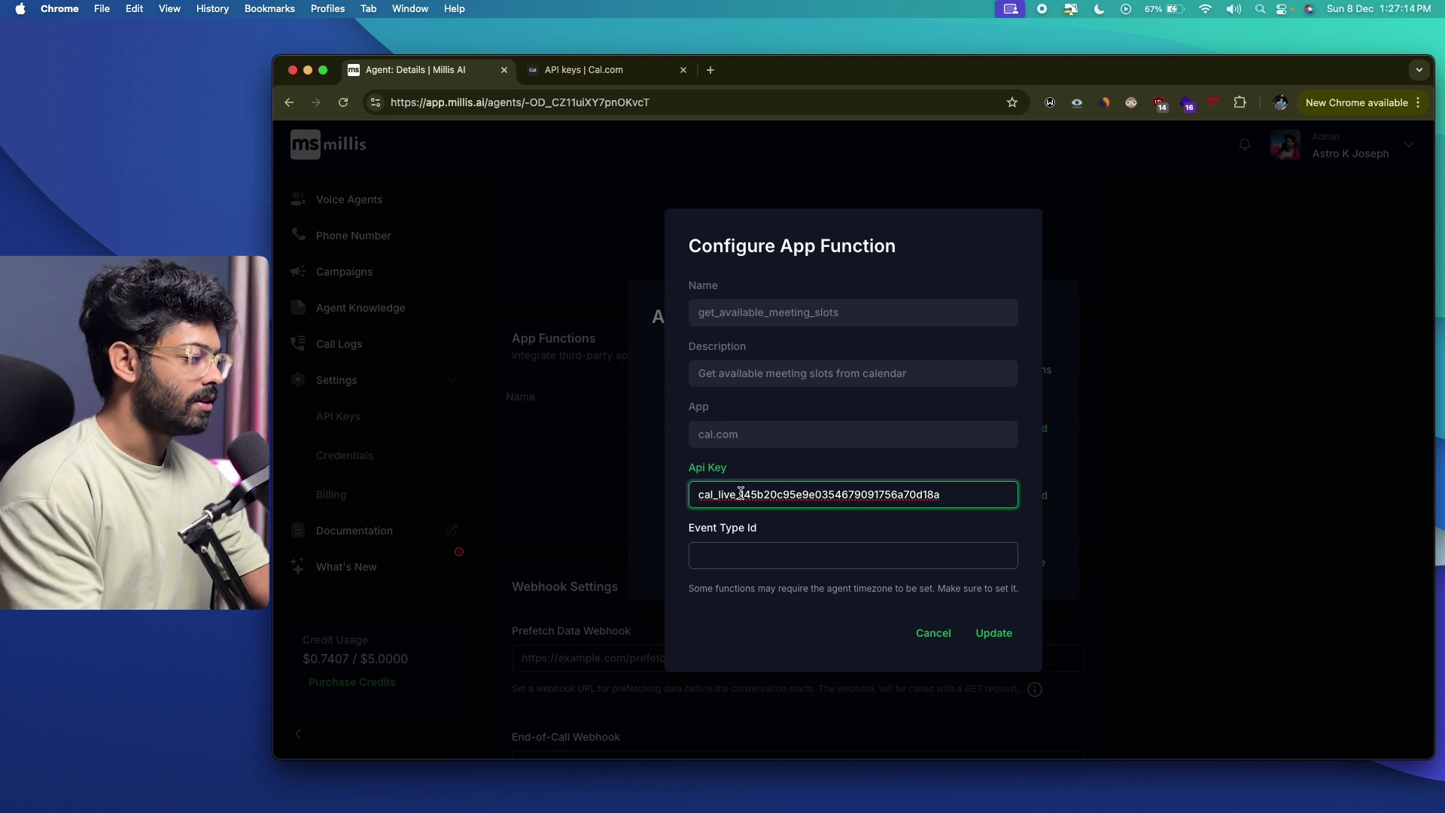
click(748, 543)
click(722, 549)
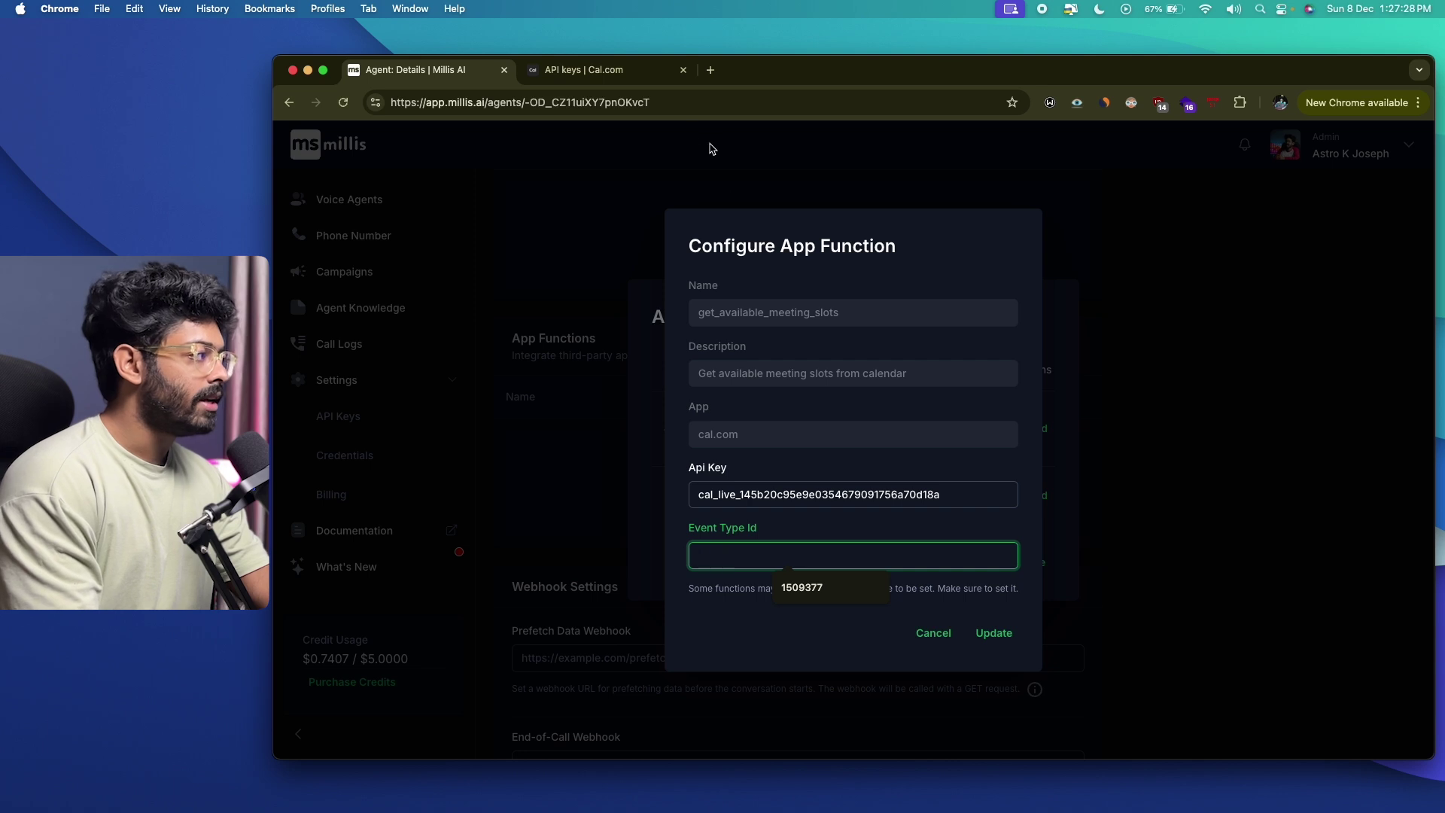
click(583, 69)
click(286, 103)
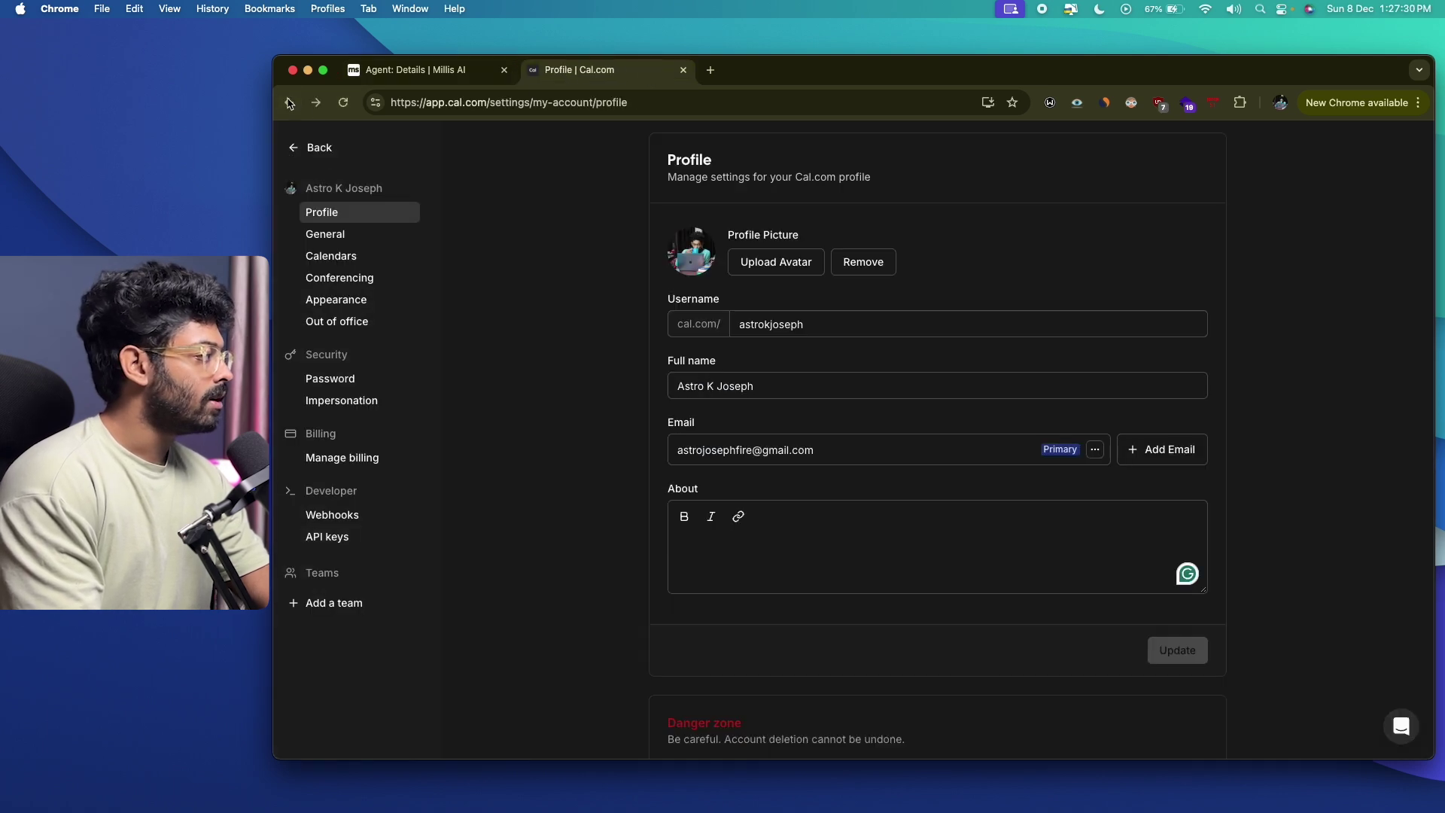
Copy the 15 Min Meeting event type ID 1509377 from its Cal.com URL
click(287, 103)
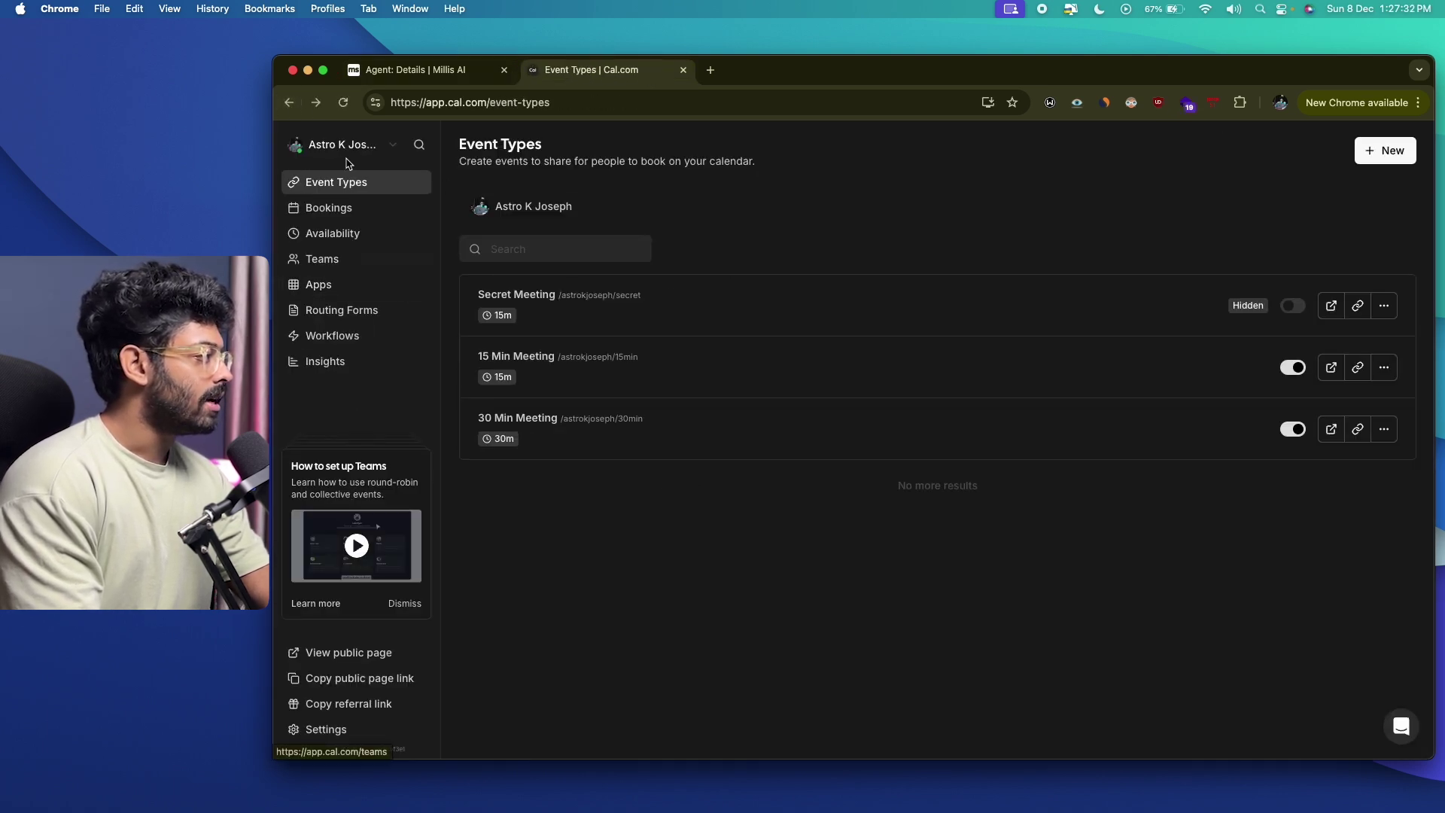
click(537, 366)
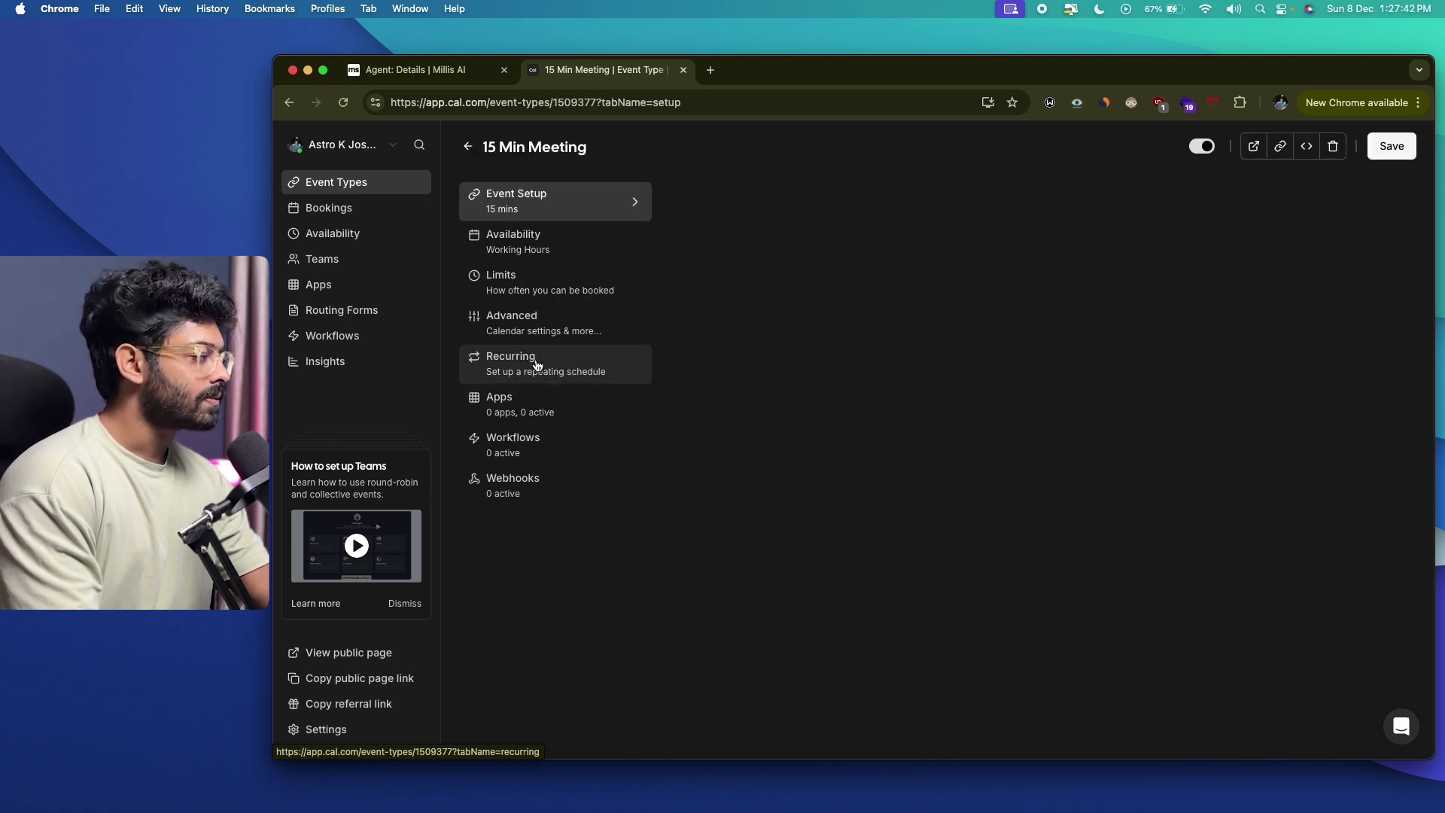
double_click(570, 102)
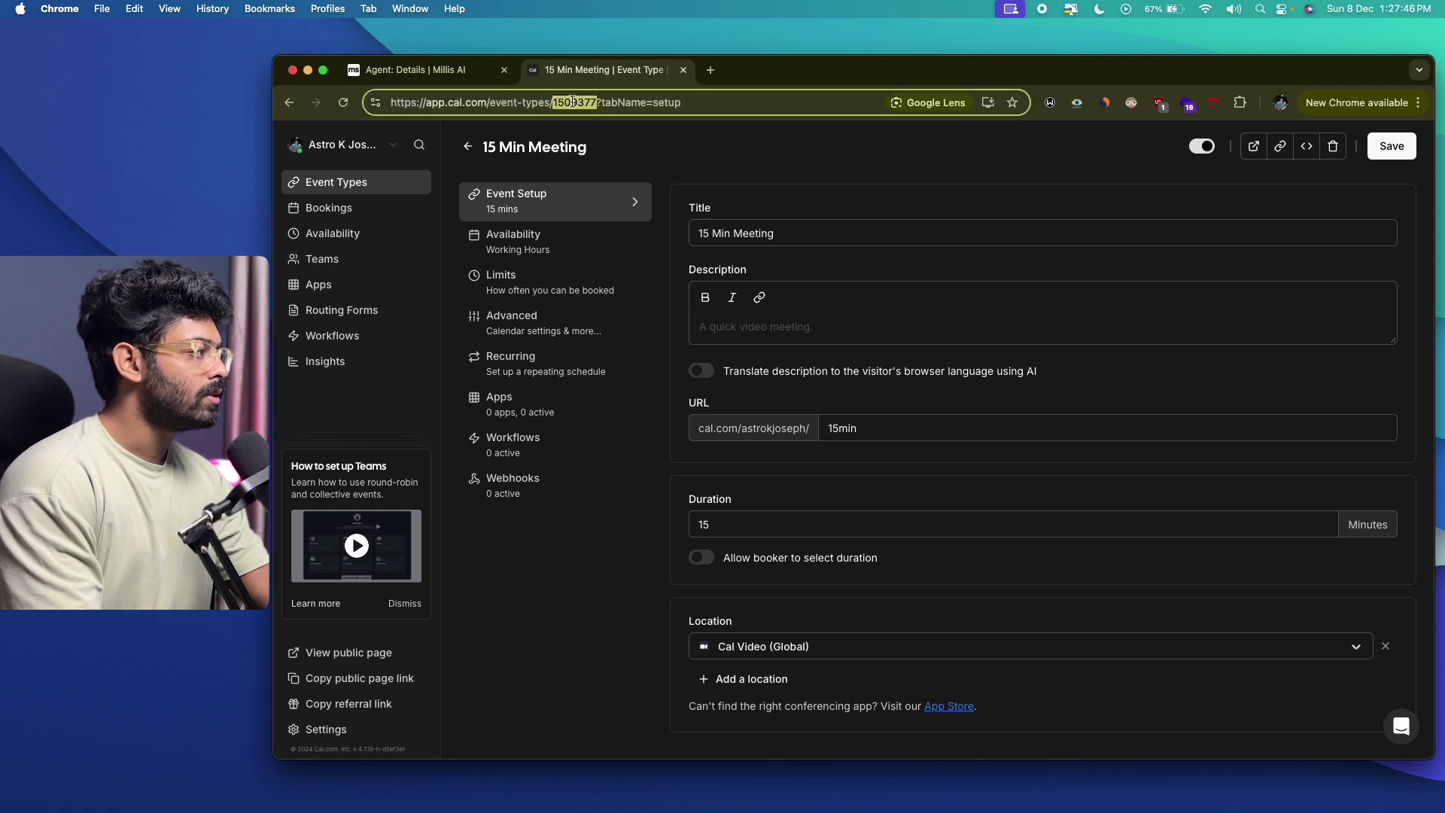
right_click(573, 102)
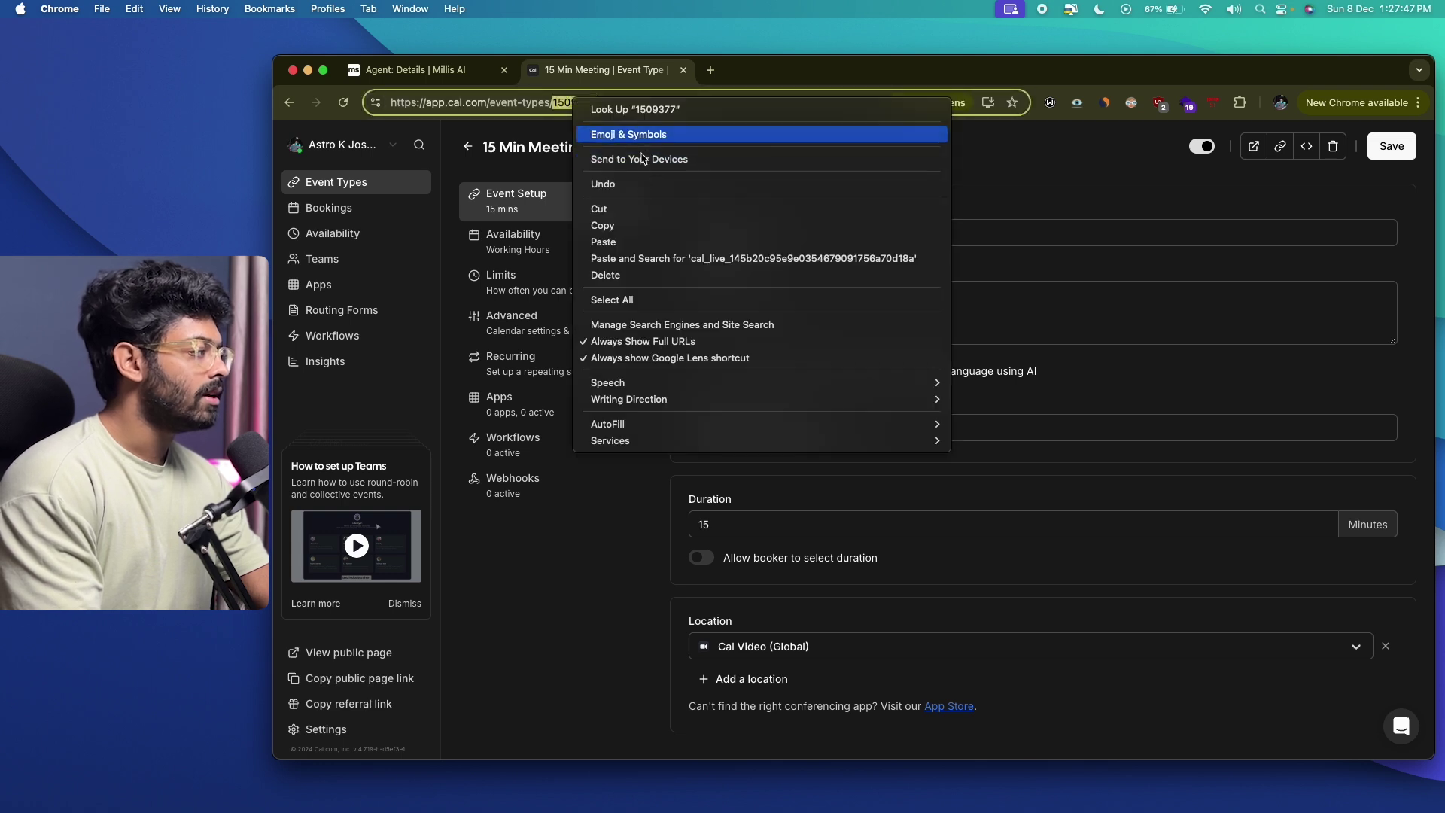
click(604, 225)
click(414, 69)
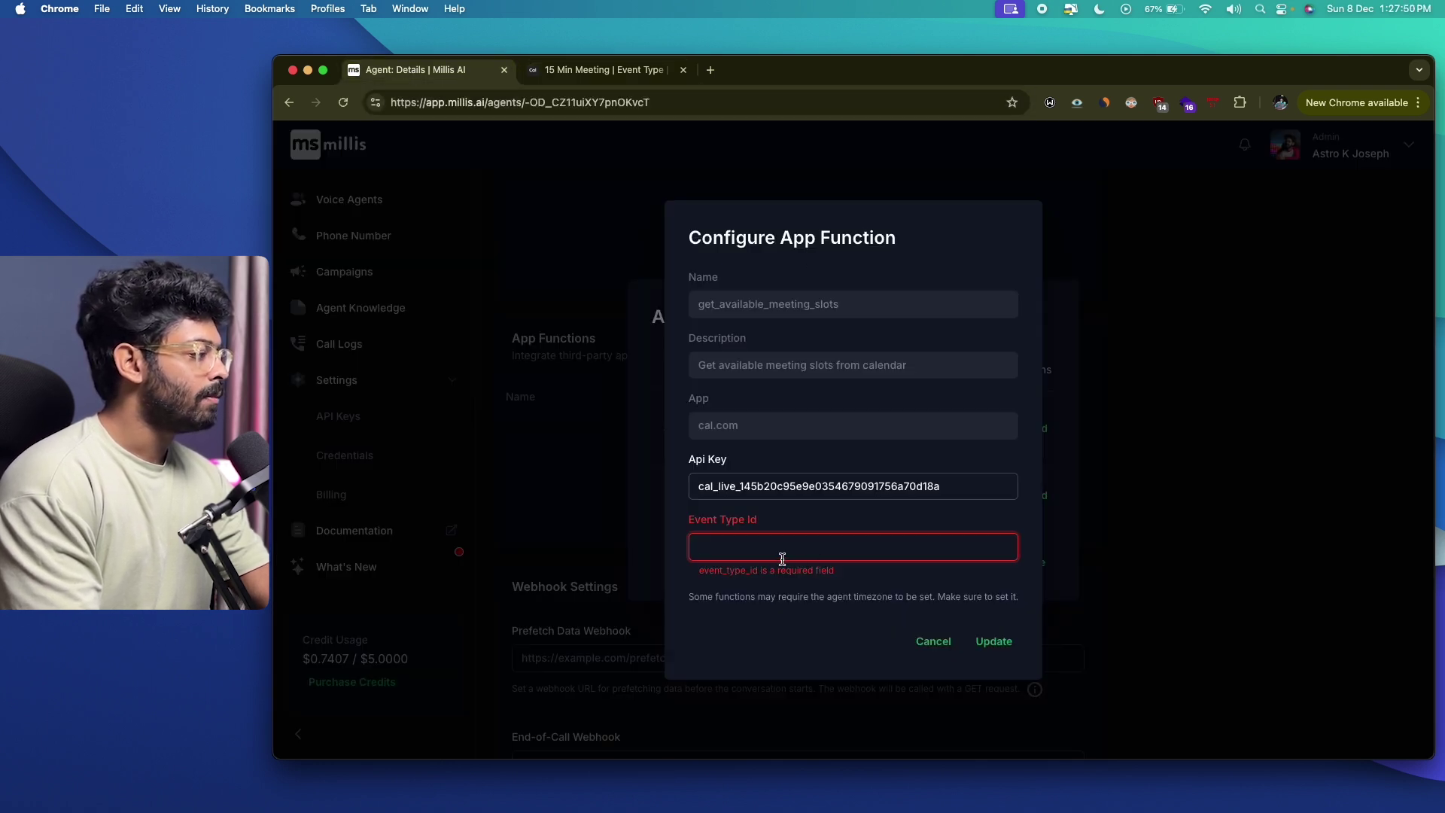
Give get_available_meeting_slots event type ID 1509377 and save it
click(750, 545)
key(super+v)
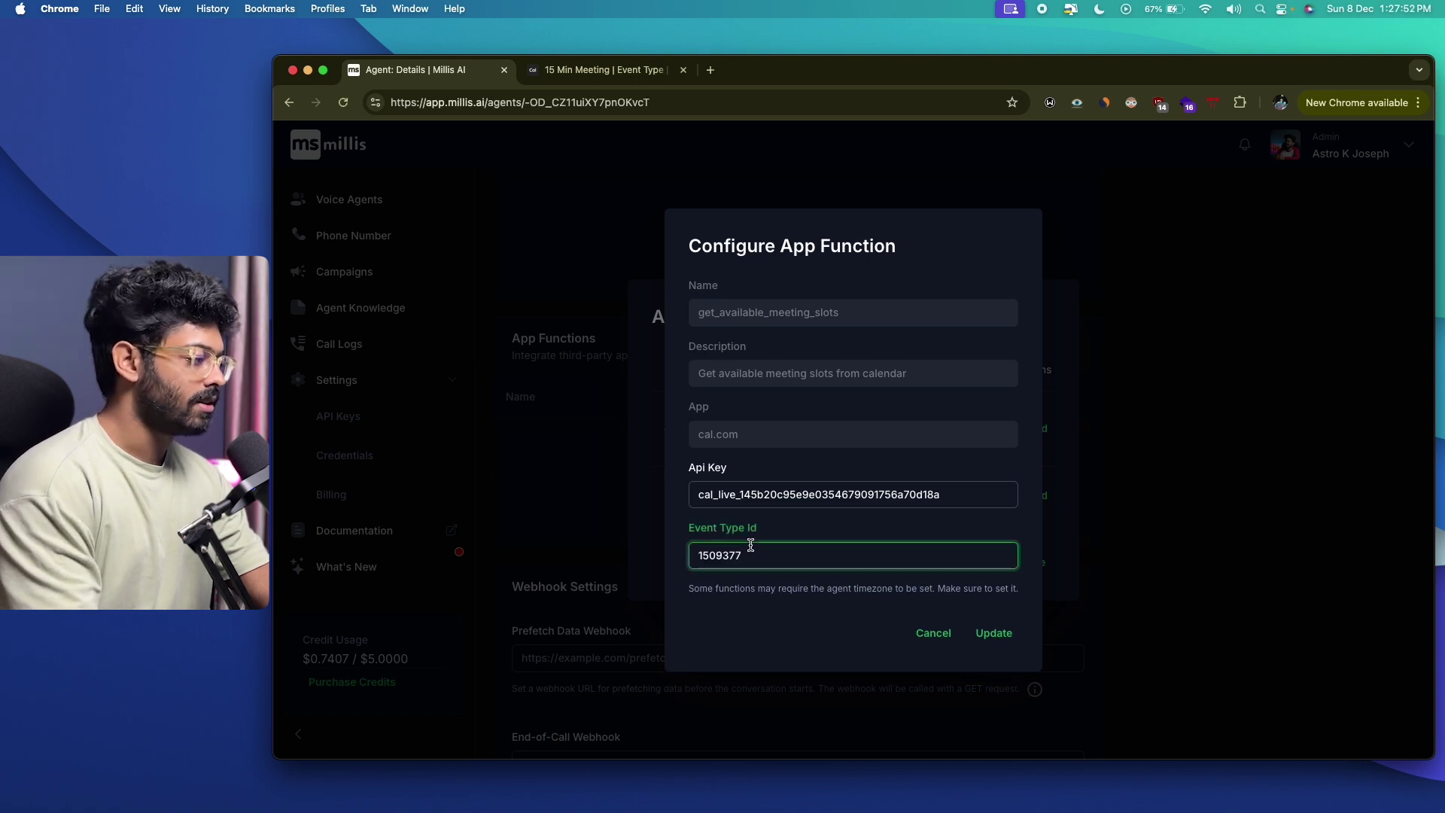
click(992, 646)
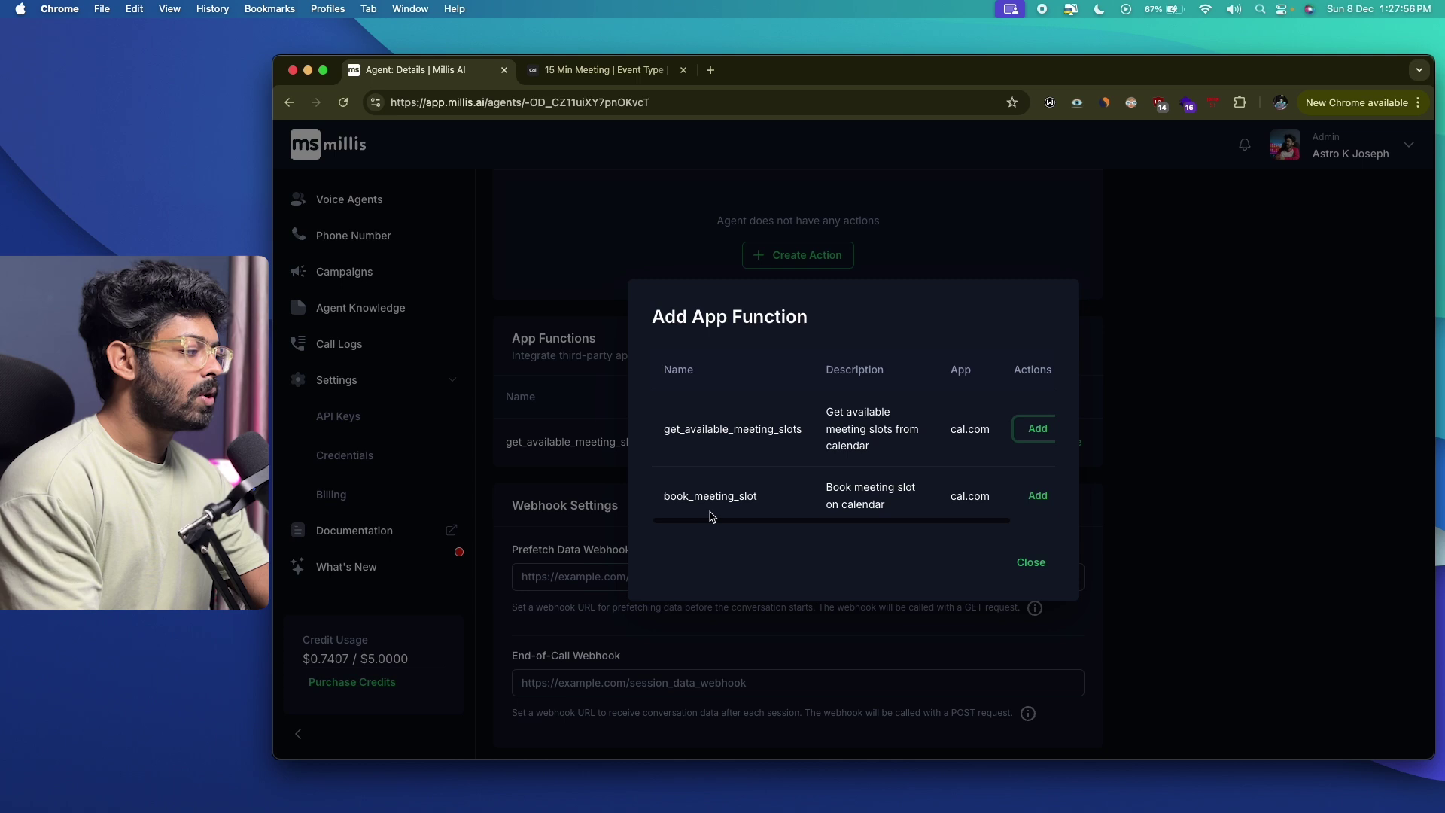
Add book_meeting_slot with the saved API key, event type 1509377 and email contact
click(1038, 496)
click(767, 442)
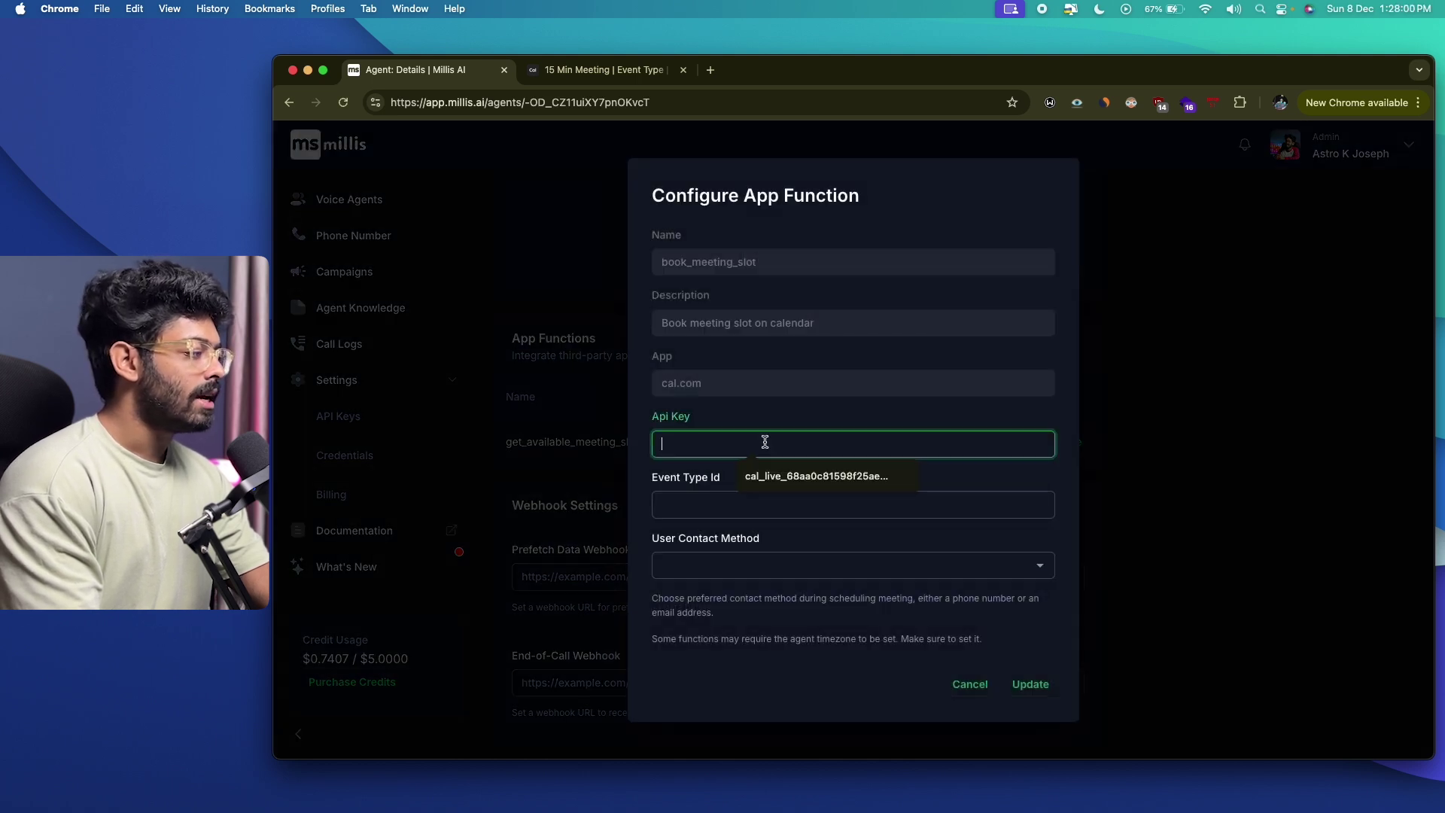
click(771, 473)
click(727, 505)
key(super+v)
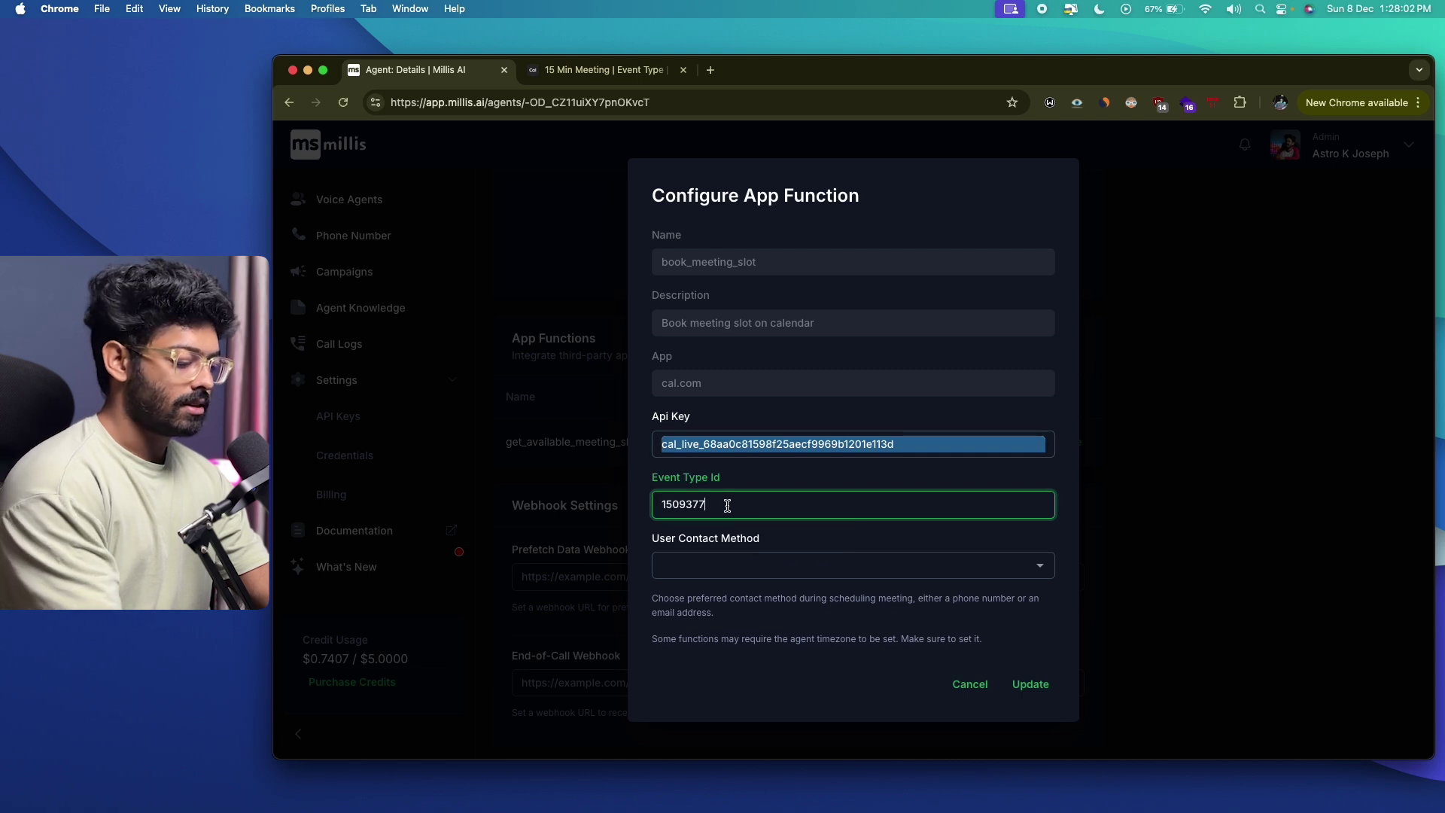
click(715, 569)
click(712, 602)
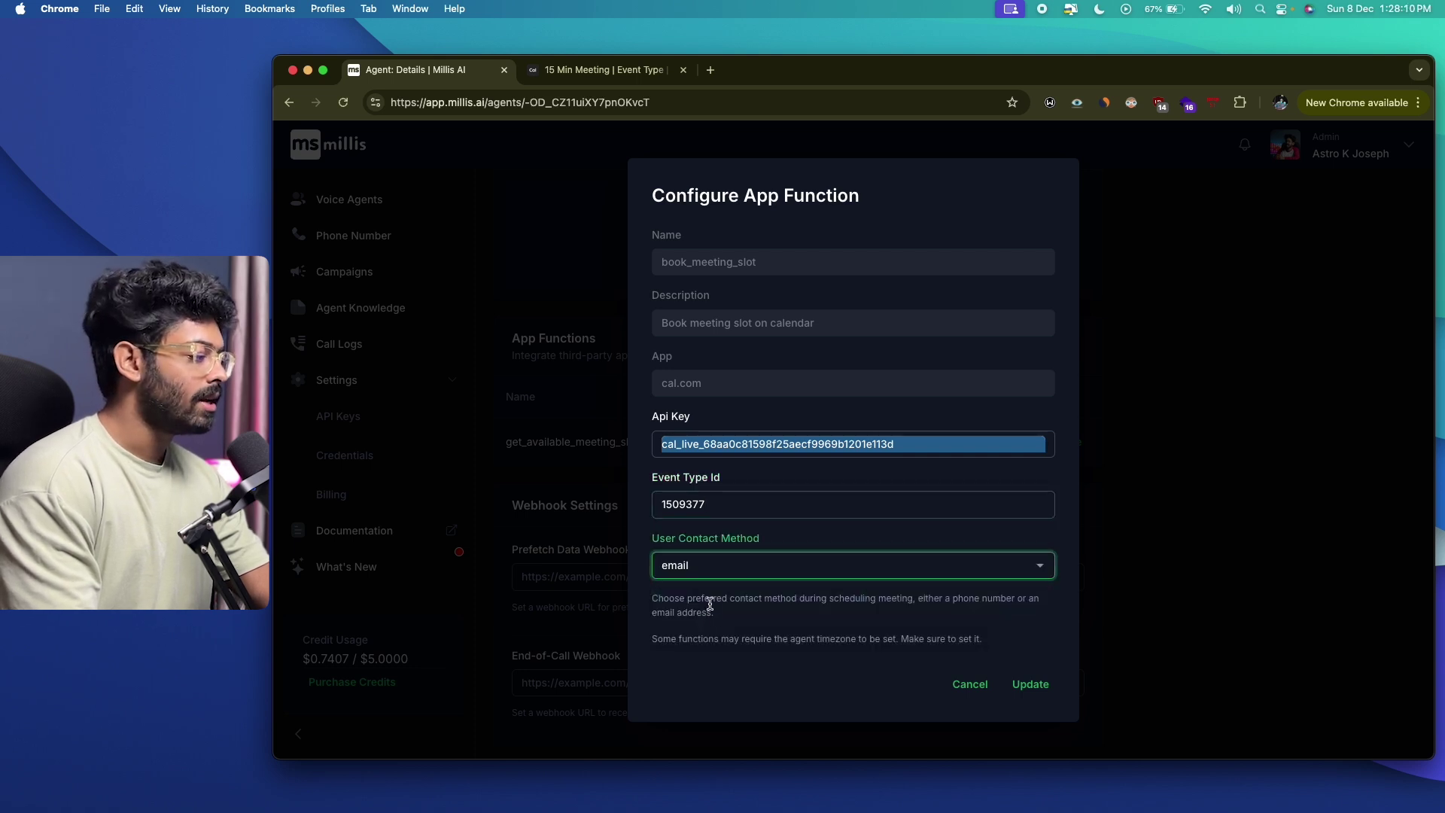
click(736, 574)
click(737, 572)
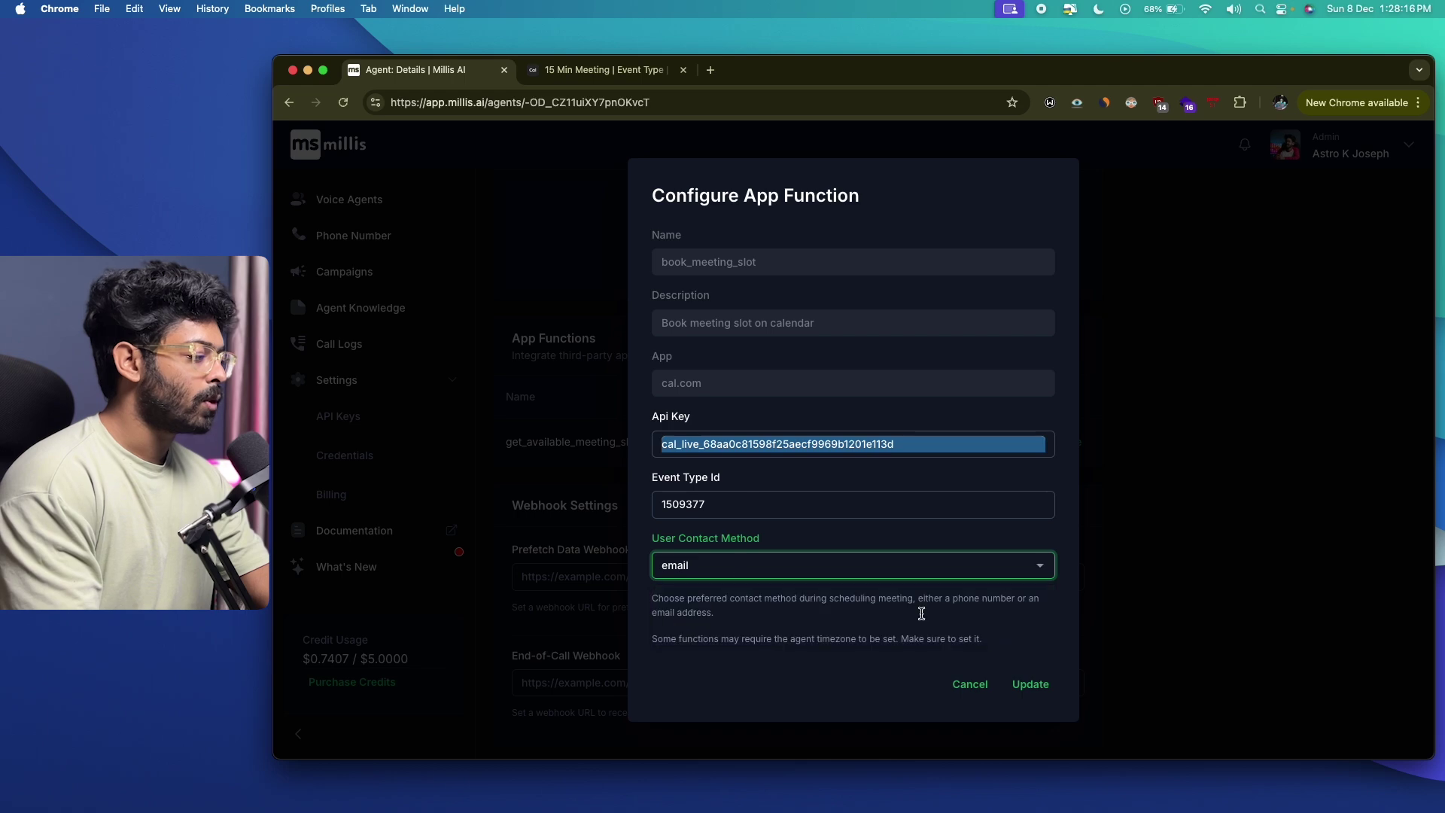
click(1031, 687)
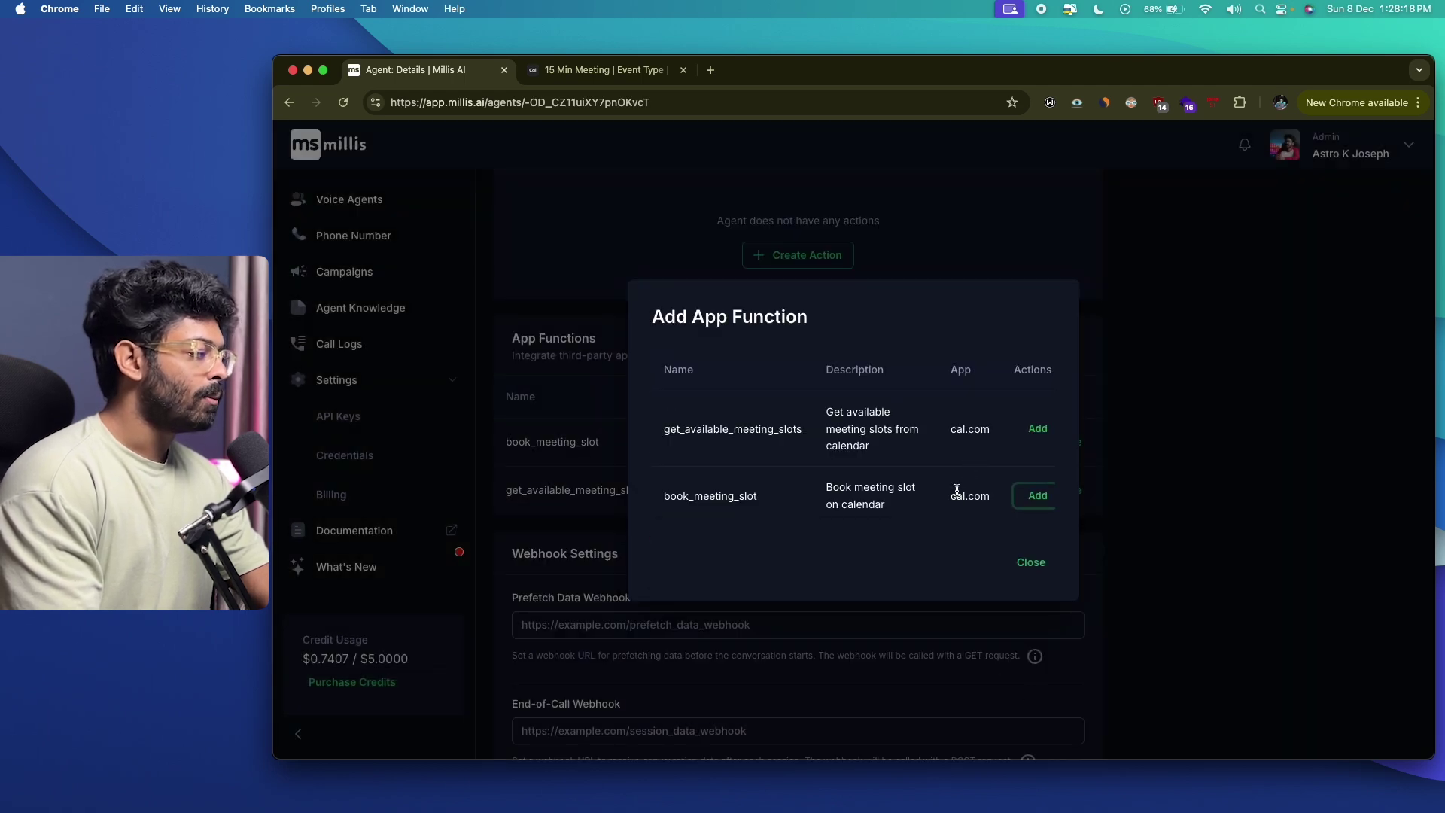
click(1032, 566)
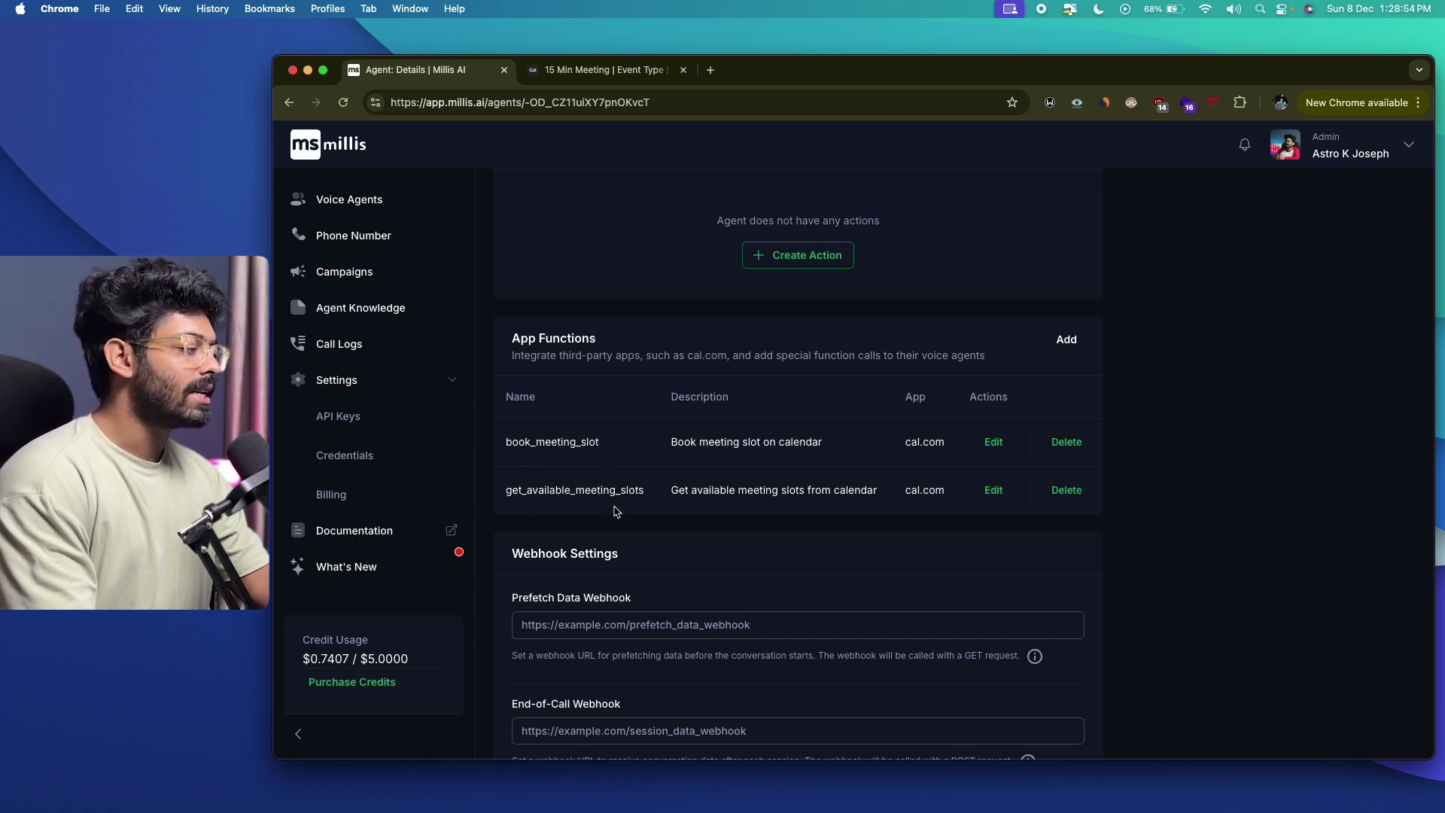
scroll(614, 511, down, 4)
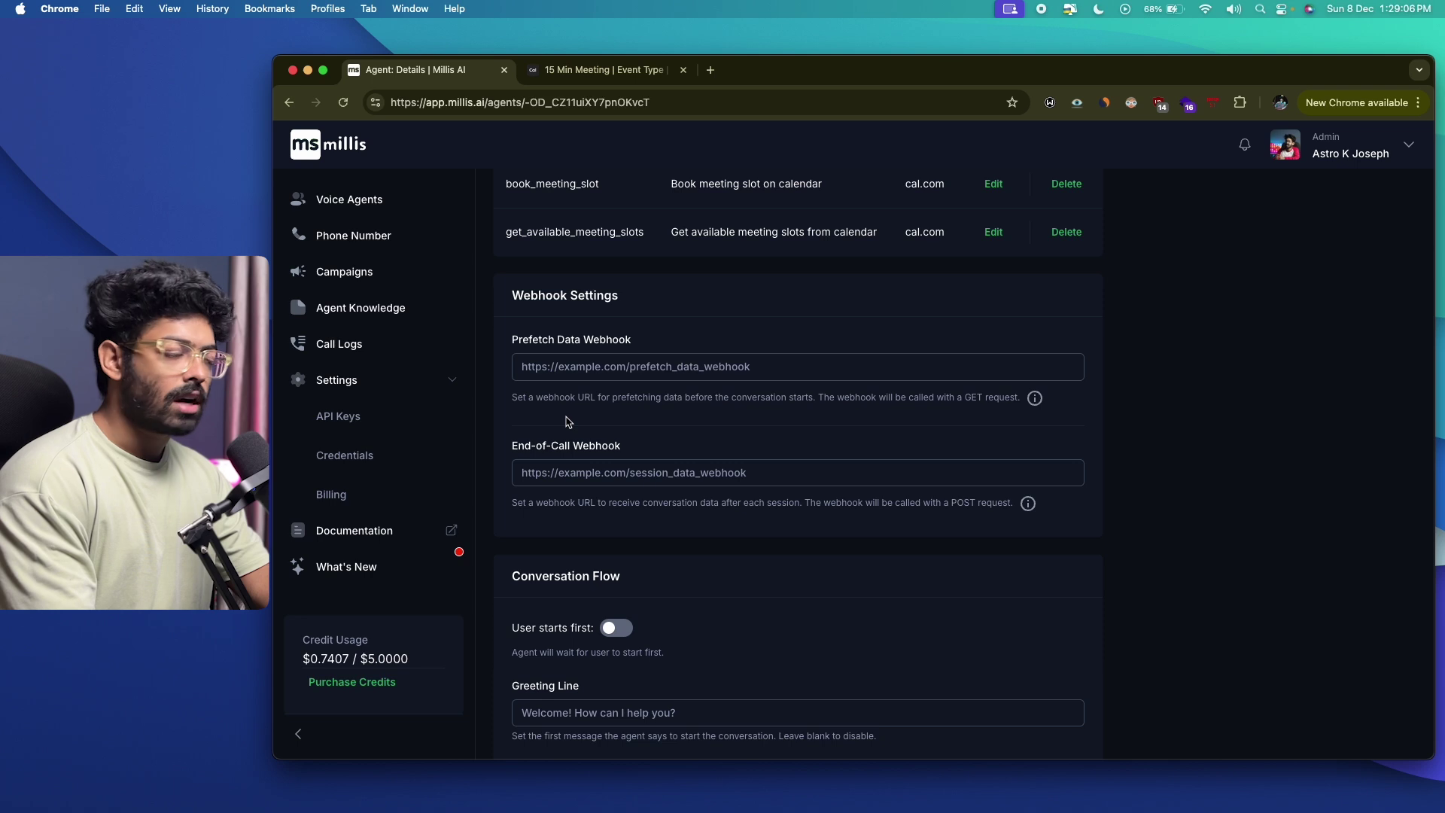
click(613, 370)
click(661, 468)
click(764, 424)
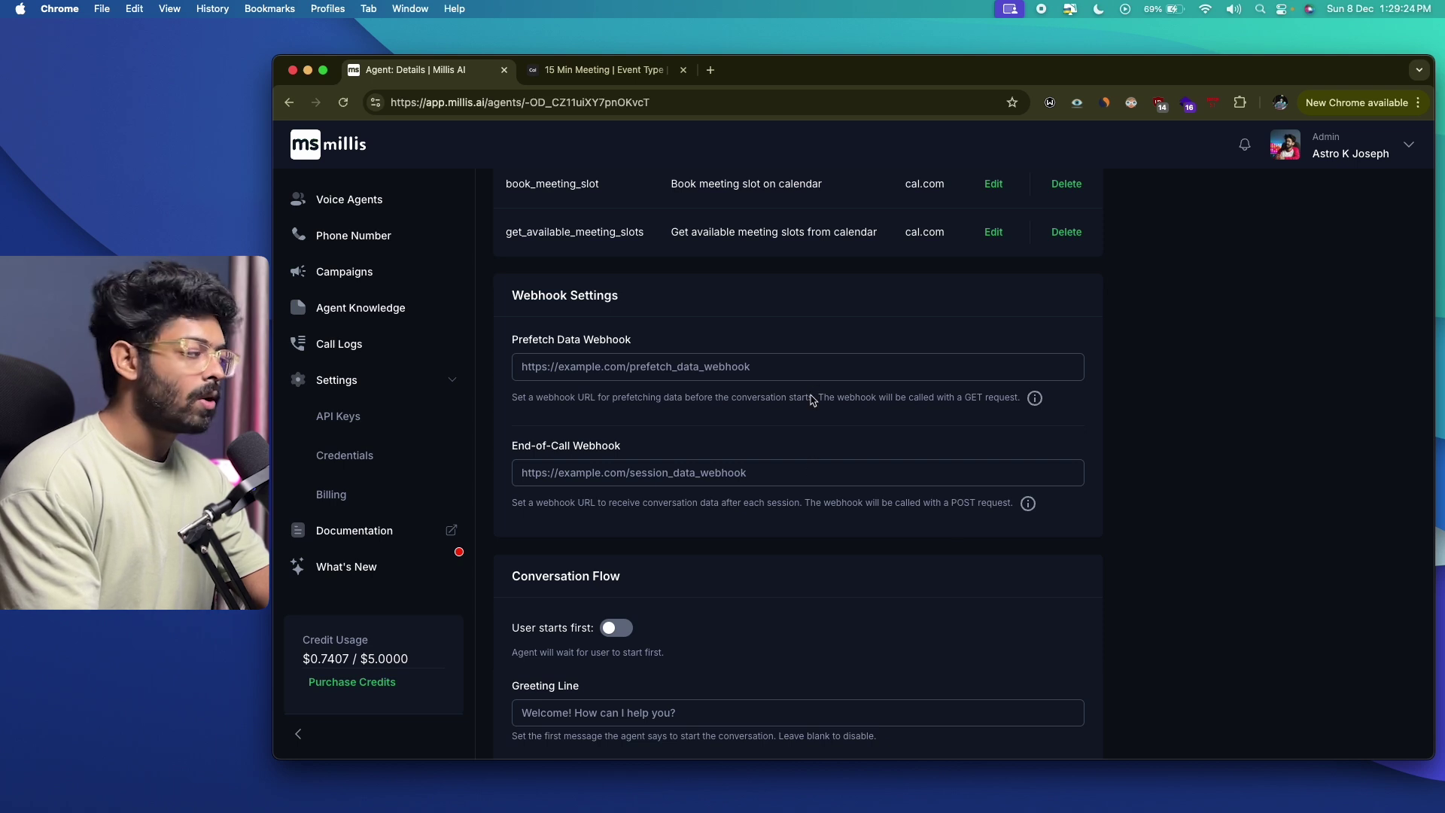
scroll(797, 490, down, 3)
scroll(796, 490, down, 2)
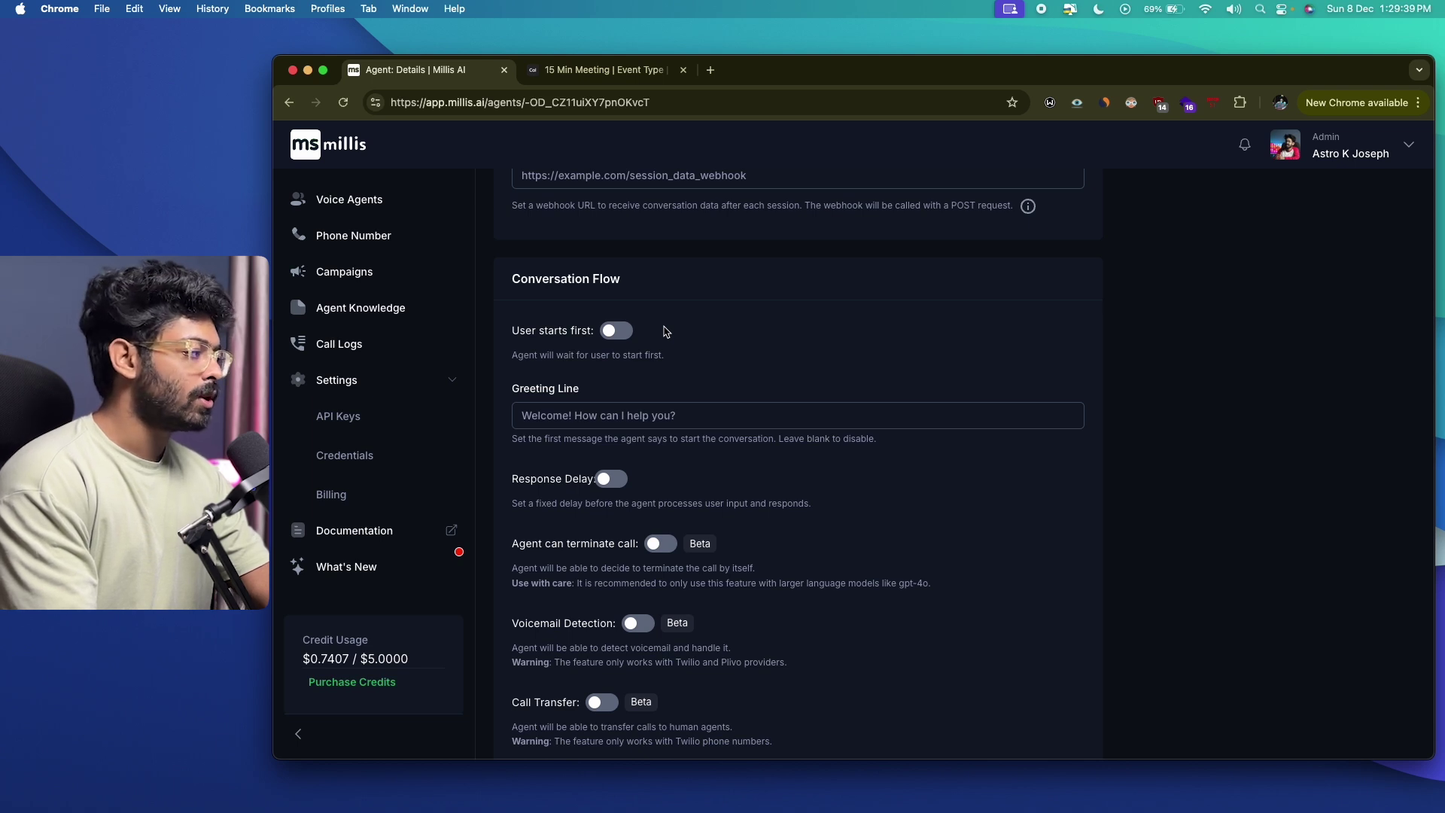
scroll(665, 331, down, 2)
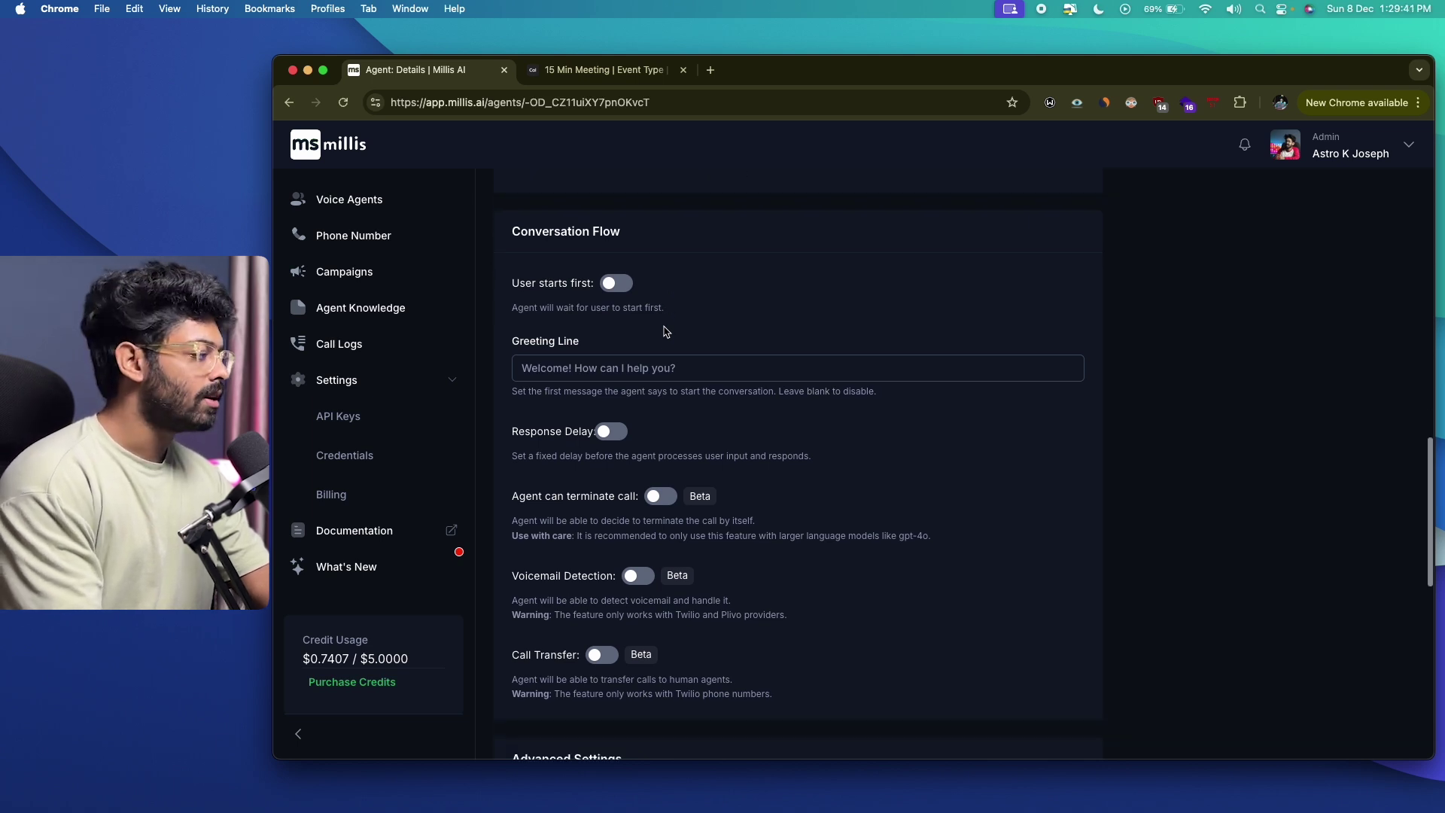
scroll(581, 335, down, 4)
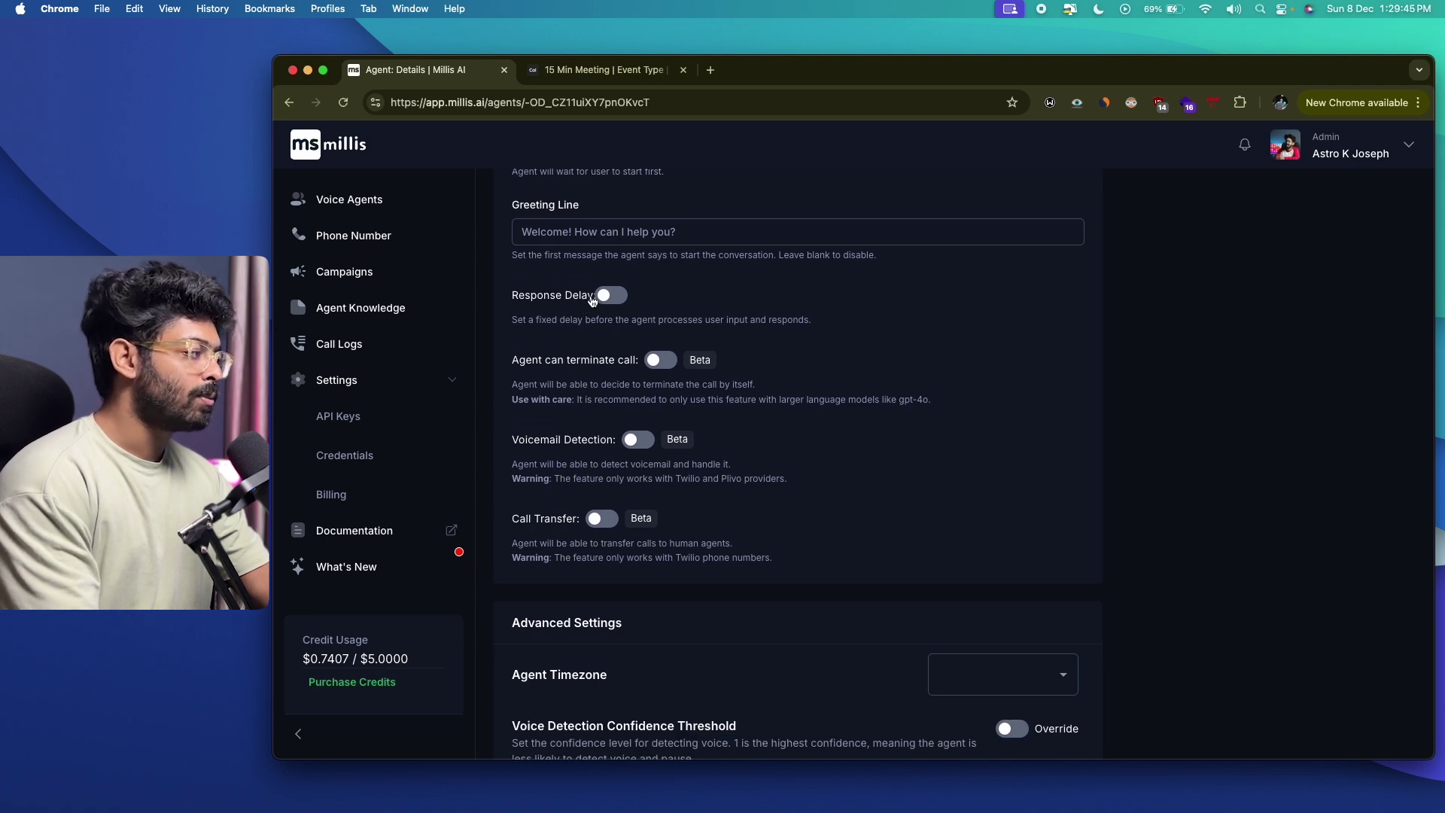
scroll(598, 316, down, 1)
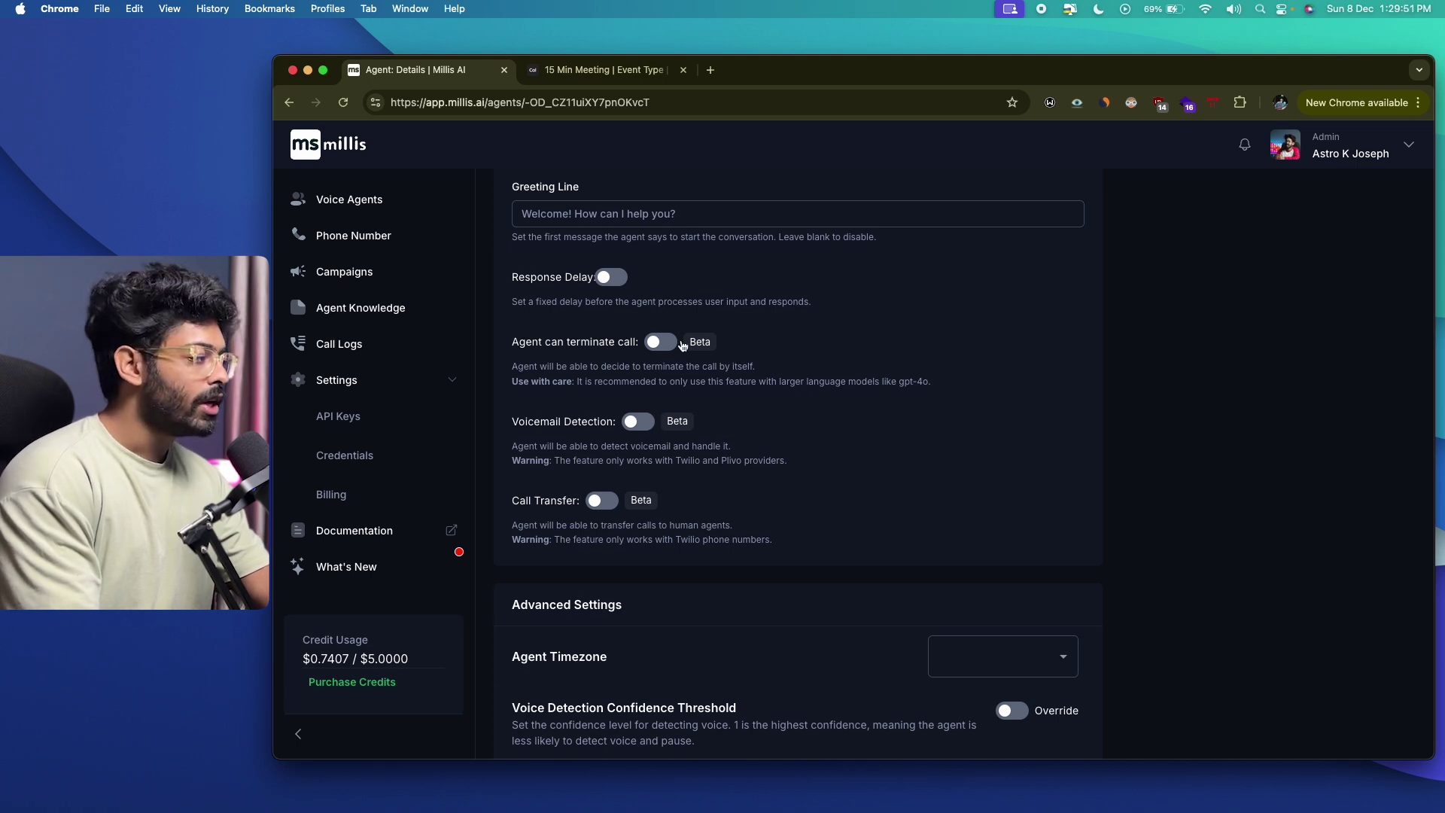
scroll(811, 346, down, 10)
scroll(812, 346, up, 2)
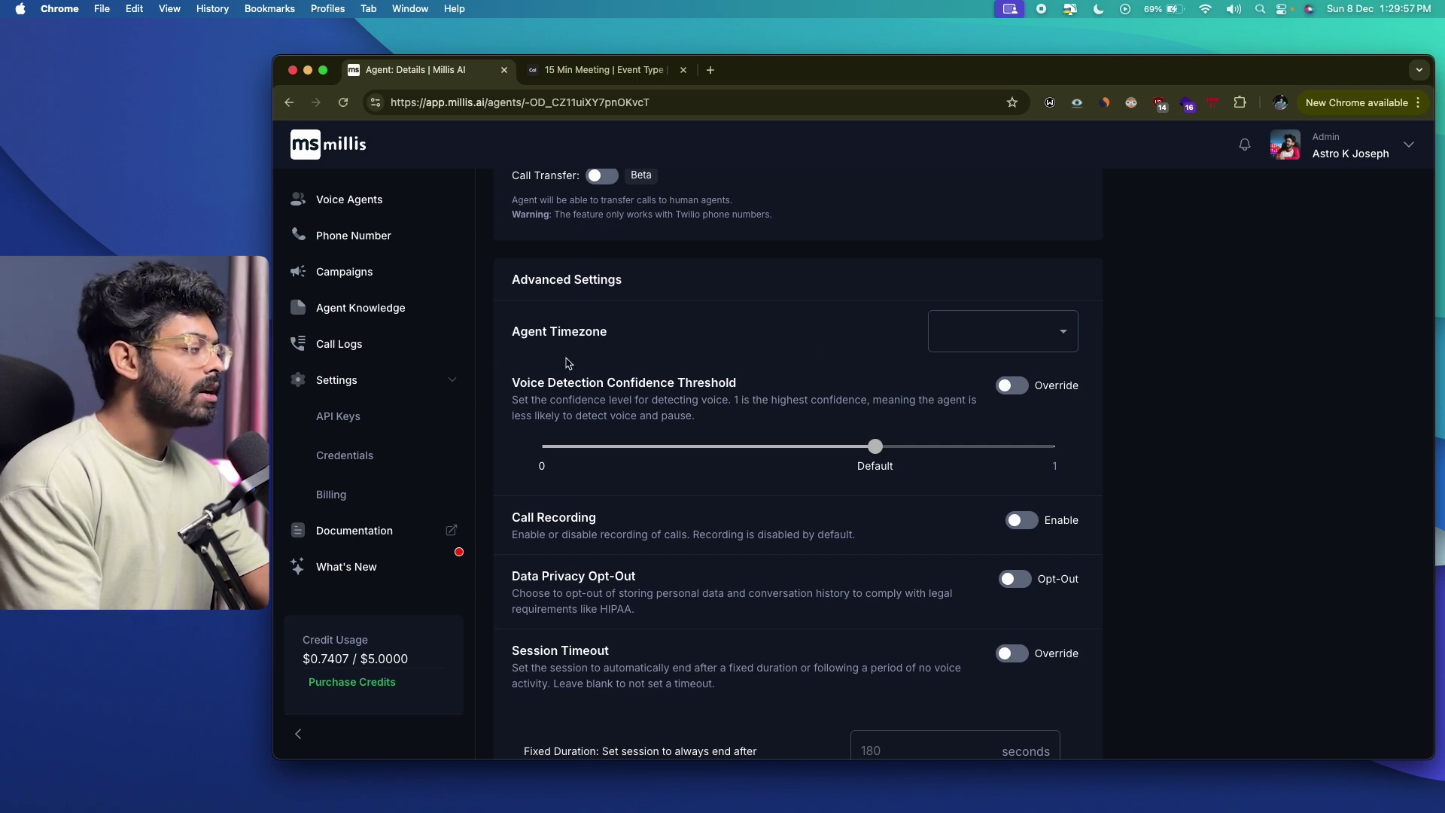
Choose Asia/Calcutta as VA's agent timezone and save the Advanced Settings
click(1066, 332)
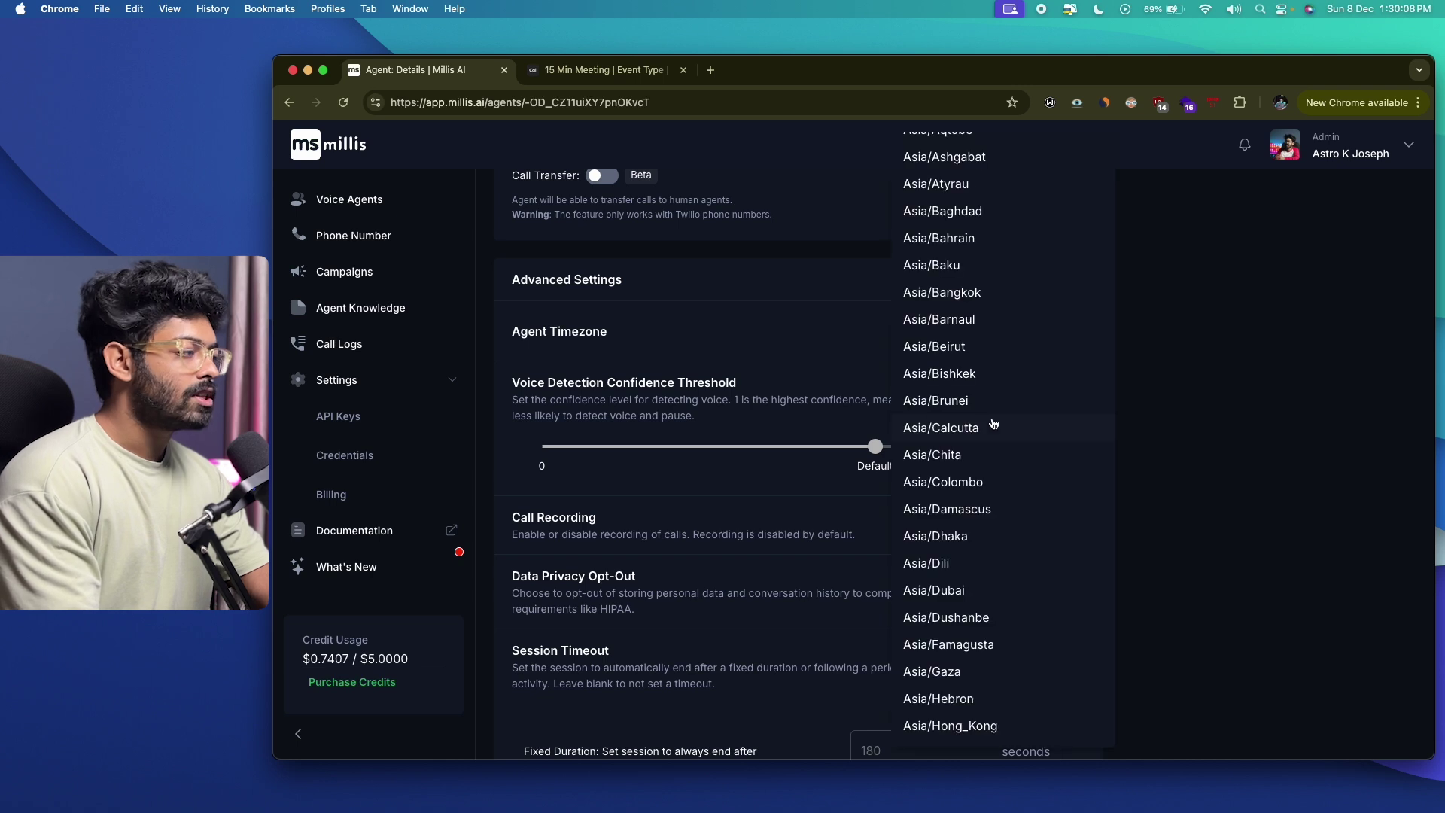
click(969, 429)
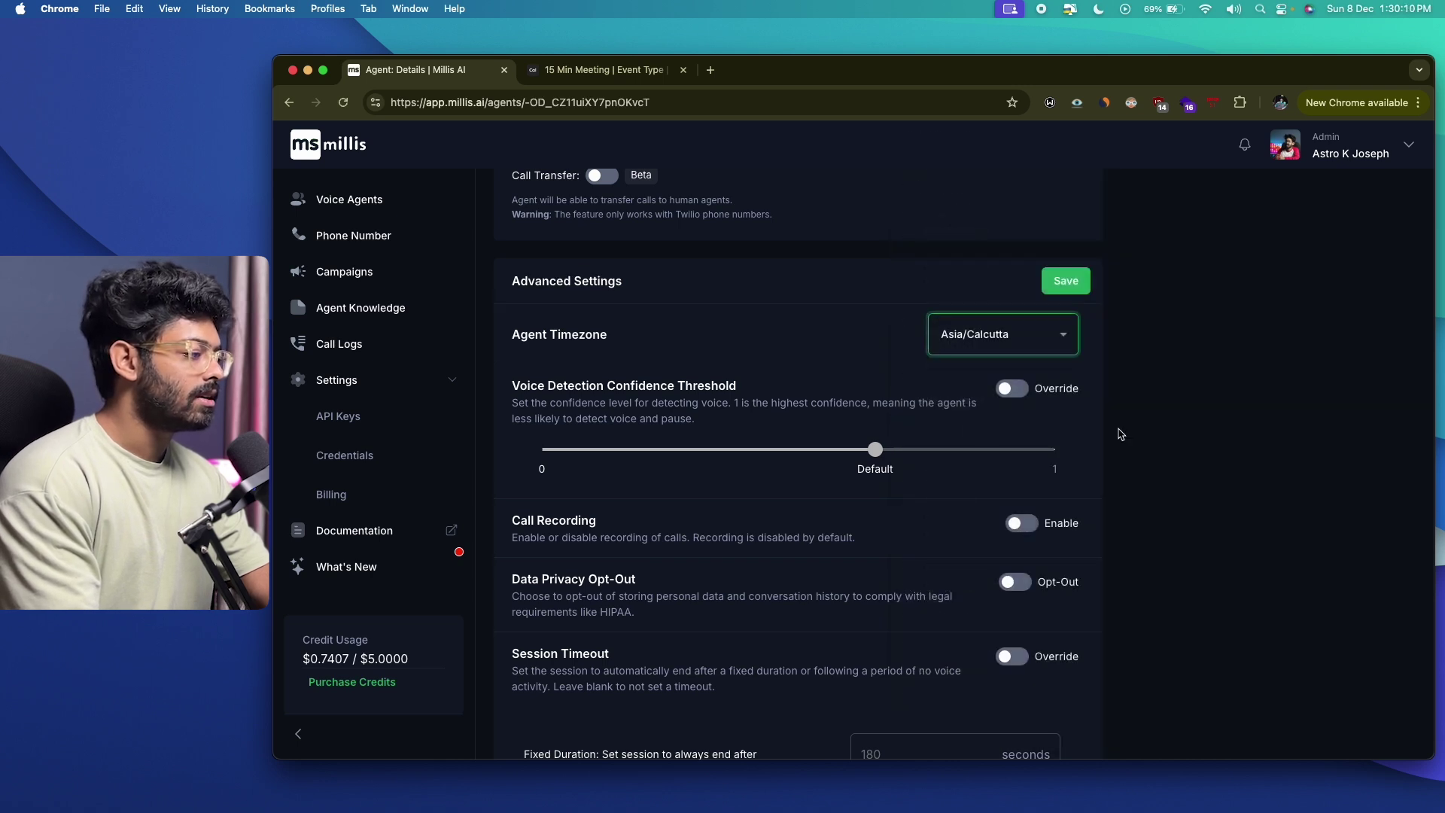
scroll(1118, 343, down, 2)
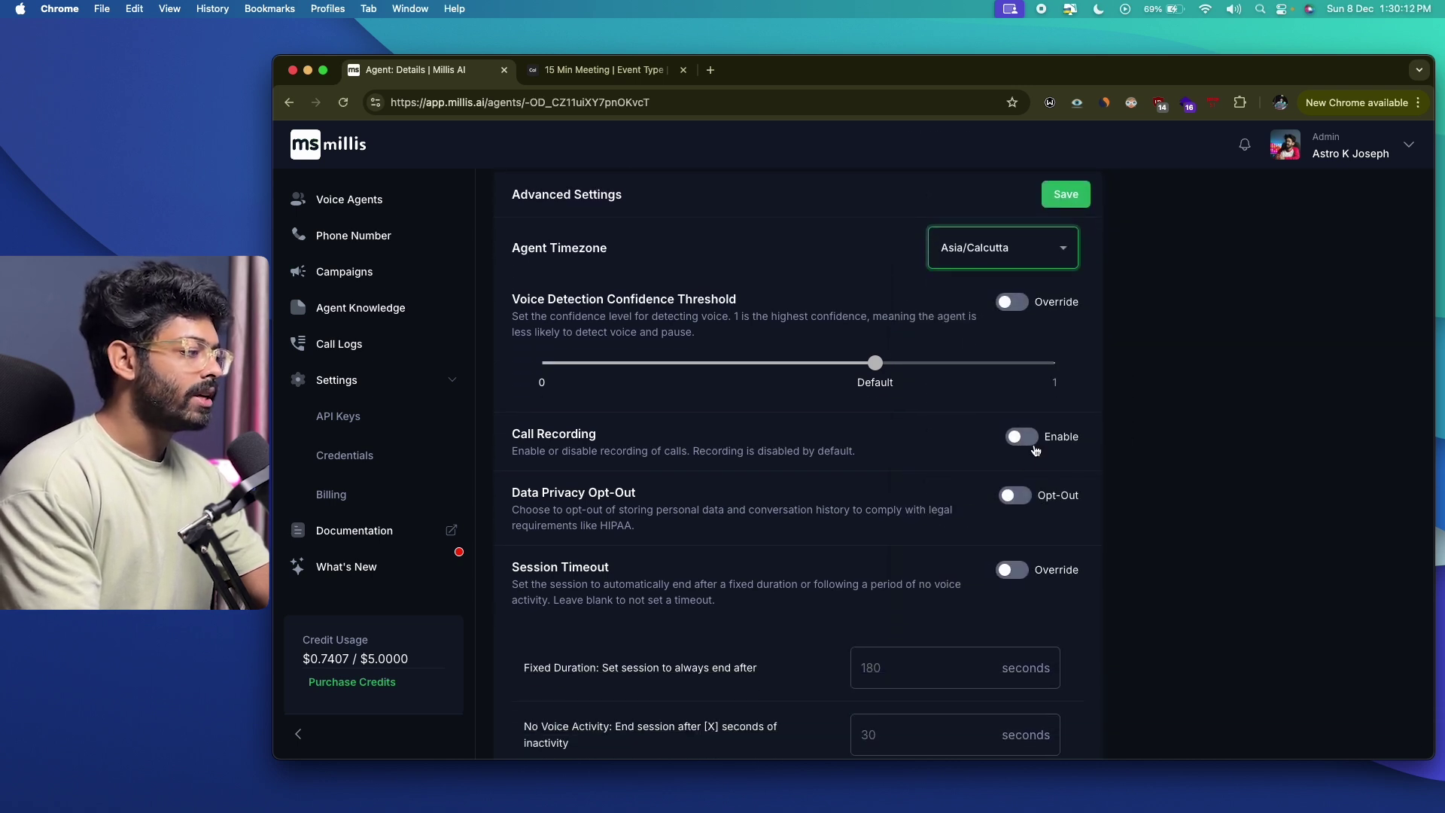
scroll(764, 503, down, 1)
scroll(764, 503, down, 2)
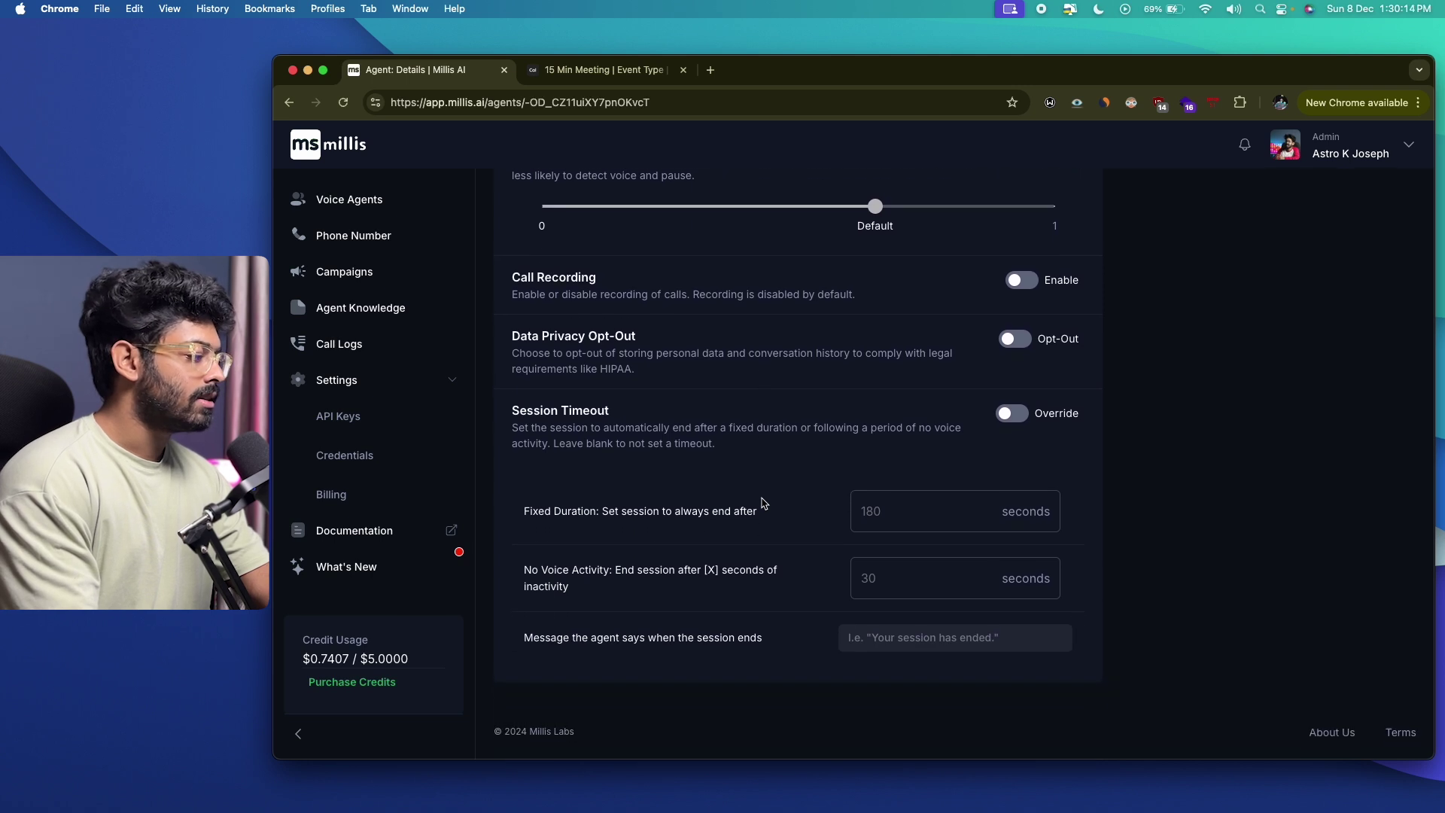
scroll(764, 503, up, 5)
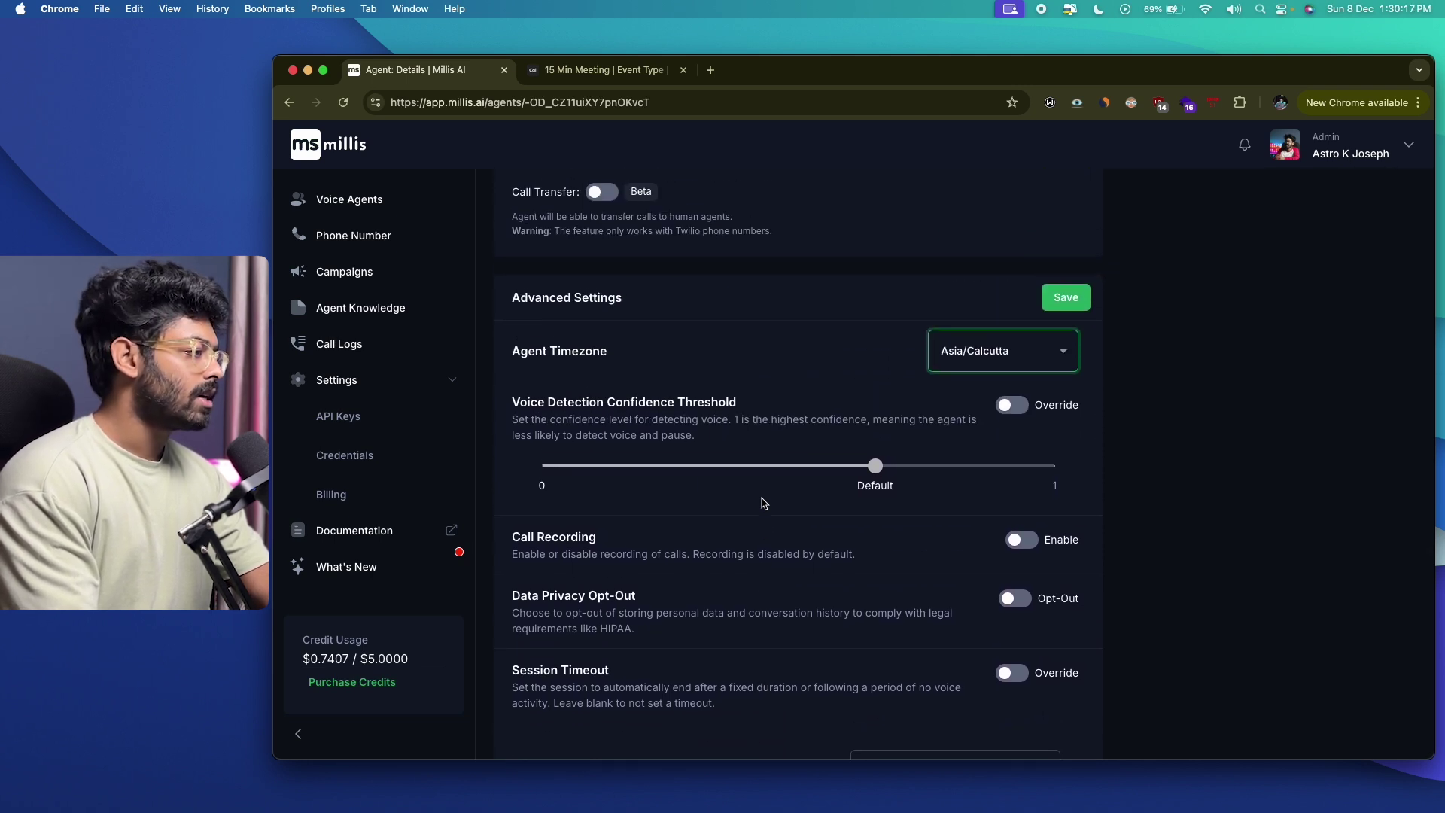
click(1071, 306)
scroll(1187, 400, up, 15)
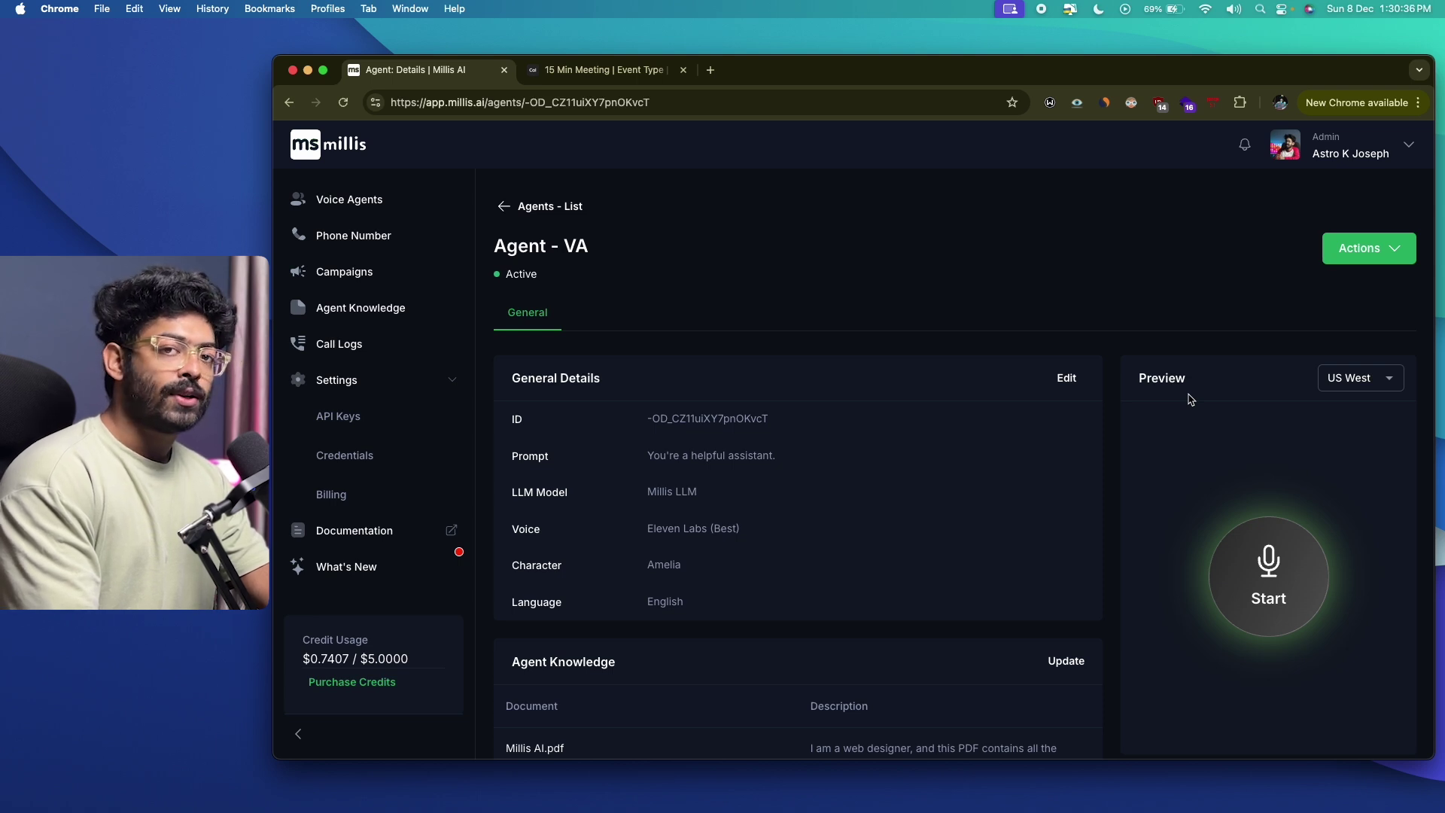
Run a test voice call with VA in the Preview panel, then stop it
scroll(1189, 399, down, 2)
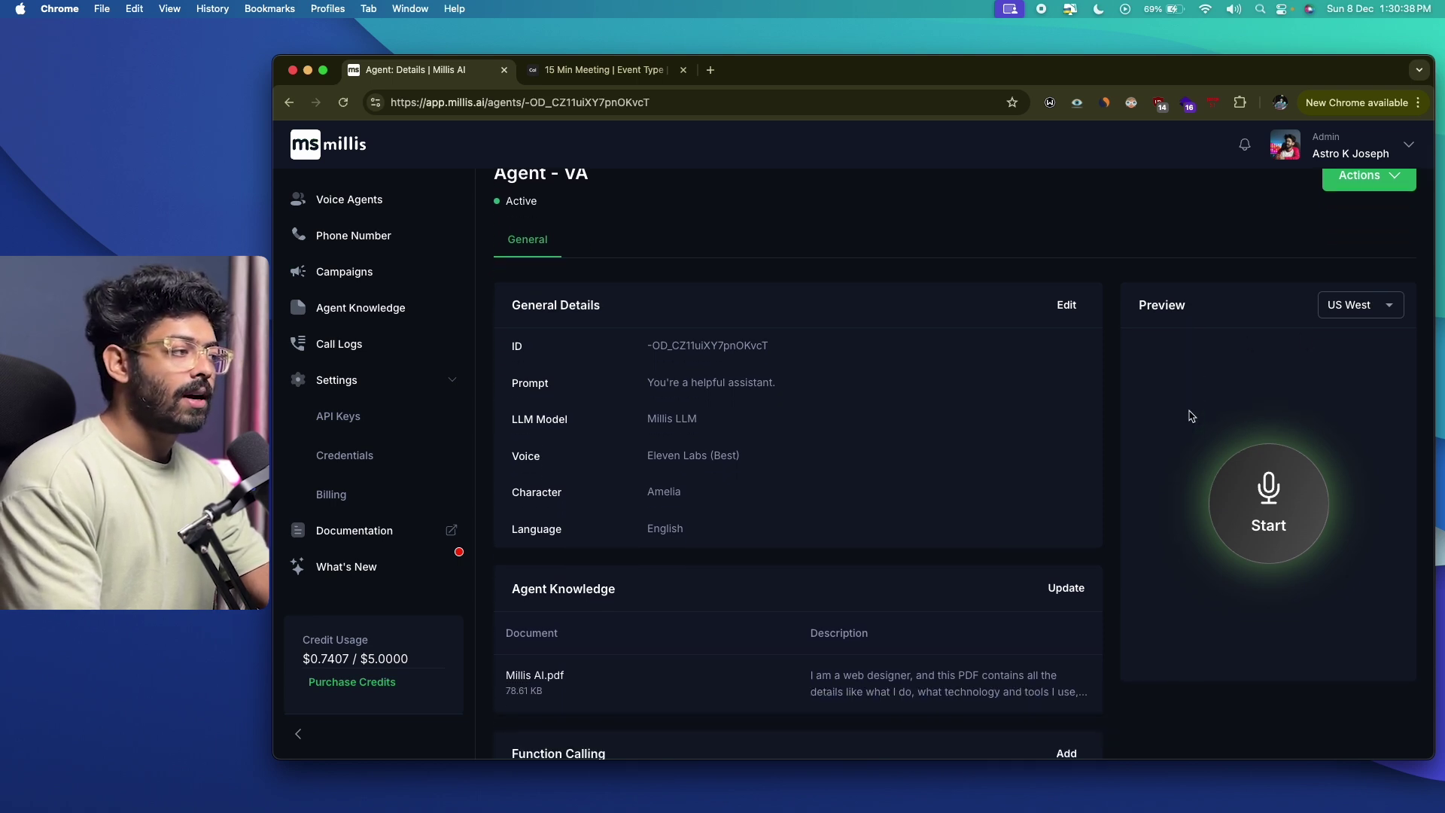
click(1273, 499)
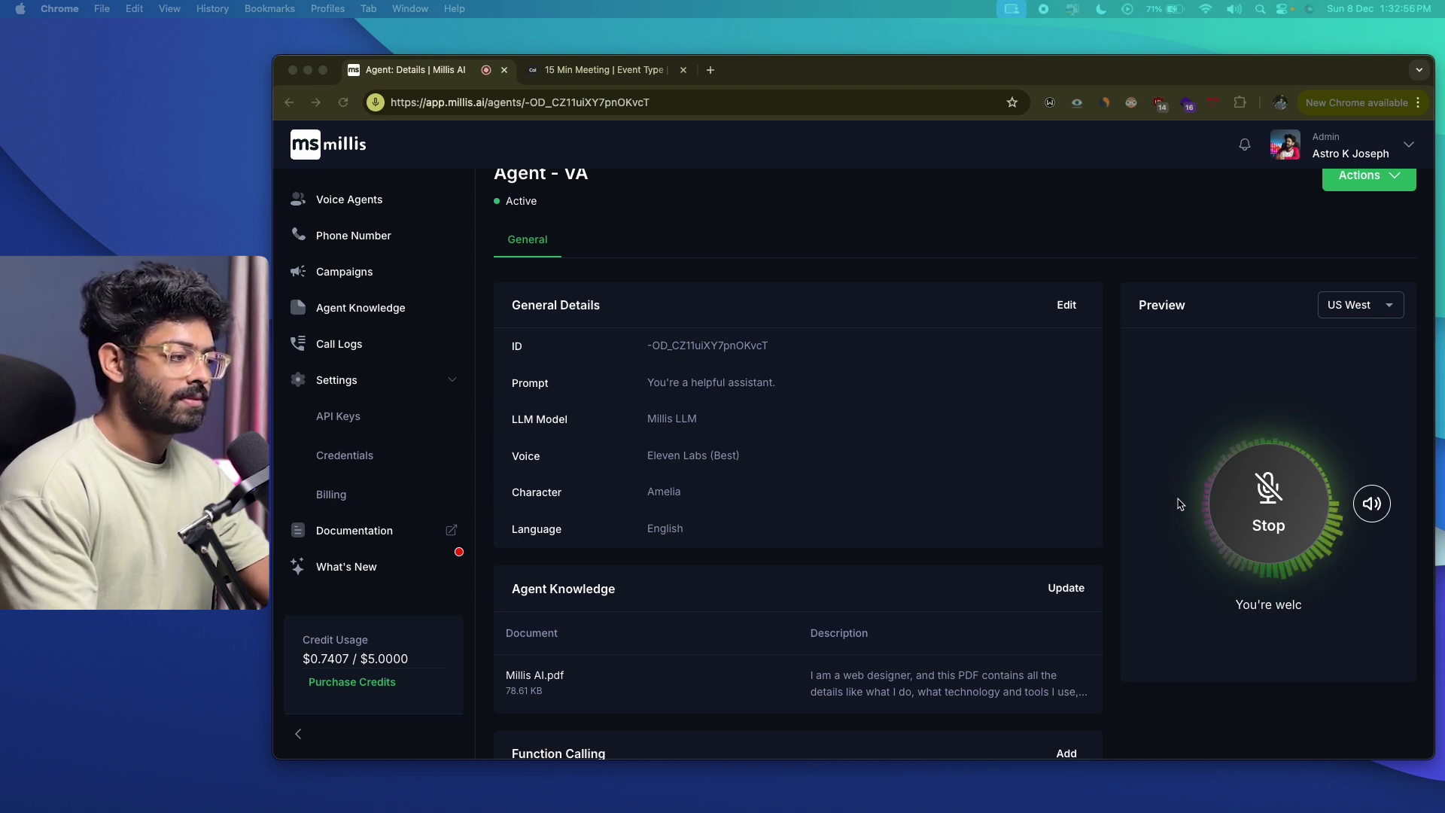
click(1272, 489)
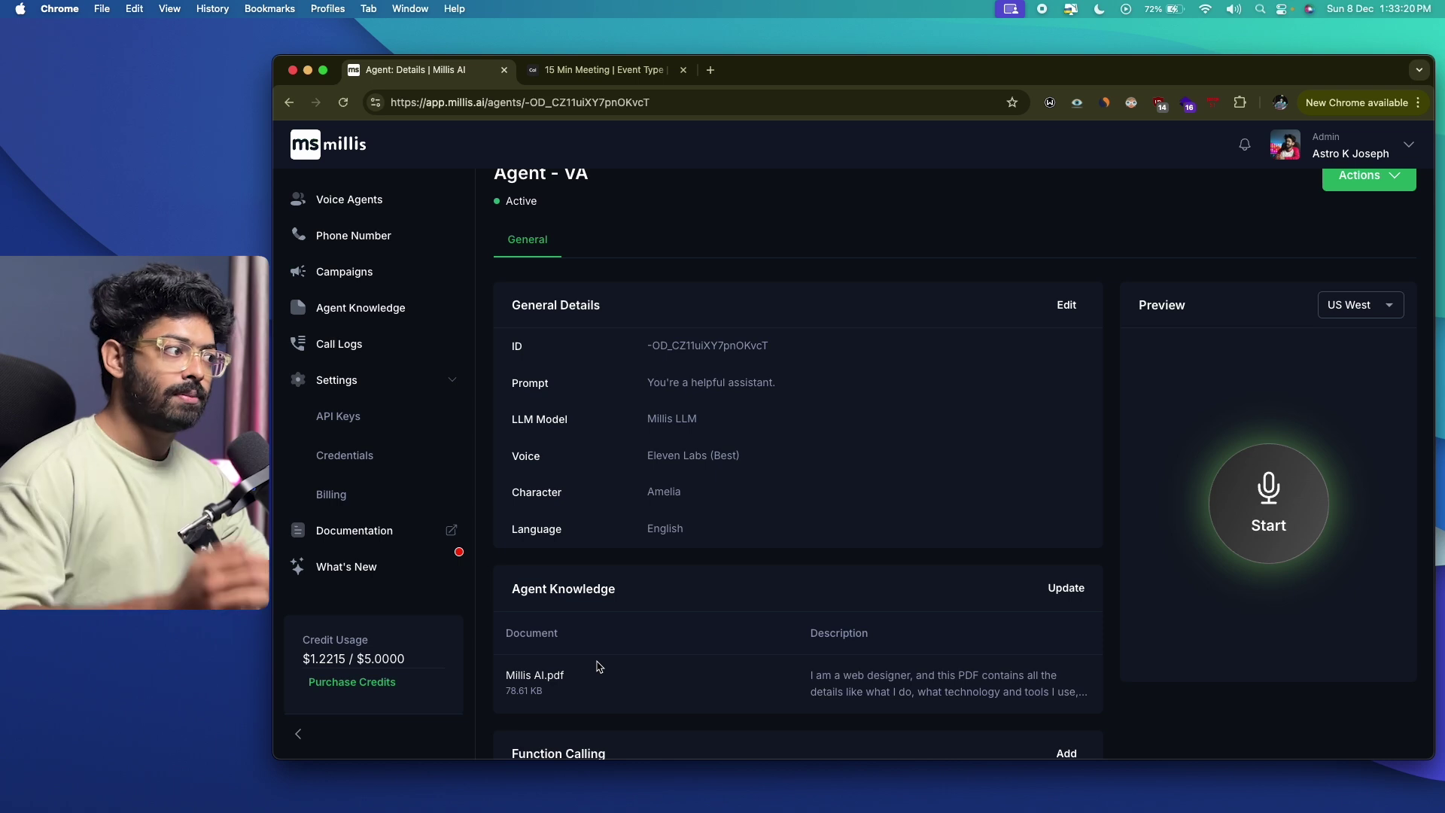
Scroll down to the Function Calling and App Functions section to review book_meeting_slot
scroll(834, 567, down, 2)
scroll(834, 567, down, 2)
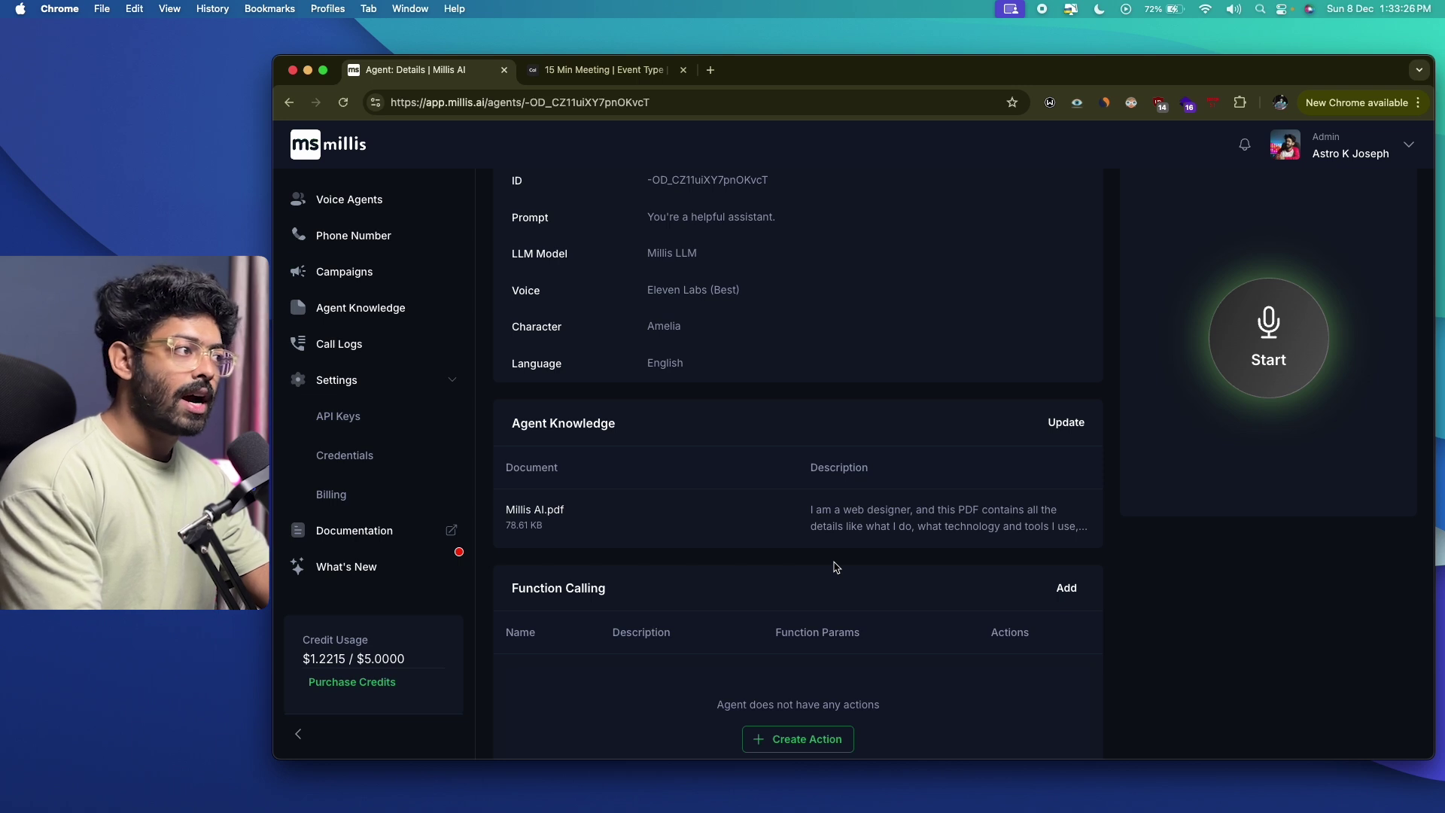
scroll(834, 567, down, 5)
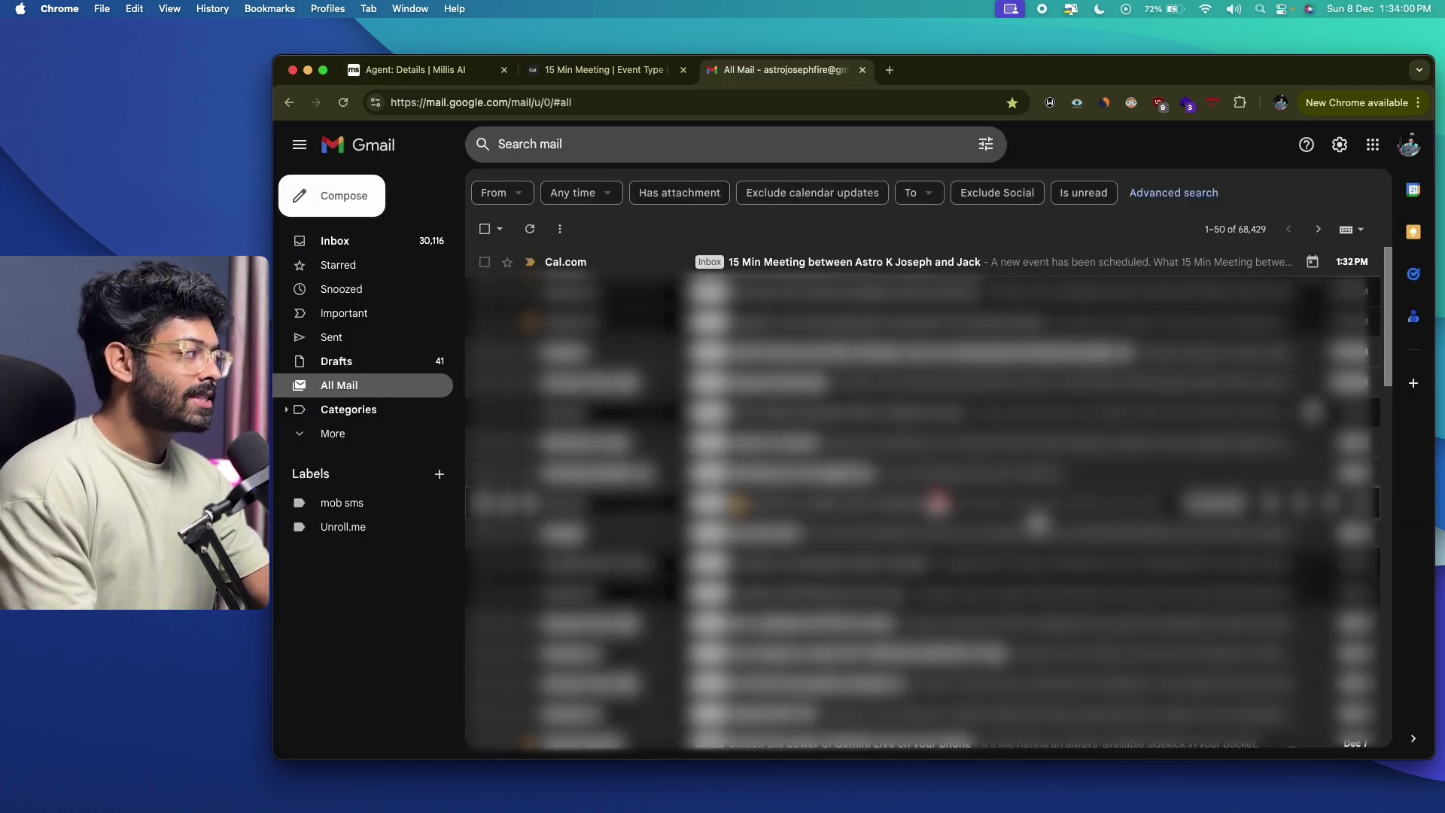
Read the Cal.com confirmation for the December 9 15 Min Meeting, then go back to Millis AI
click(895, 265)
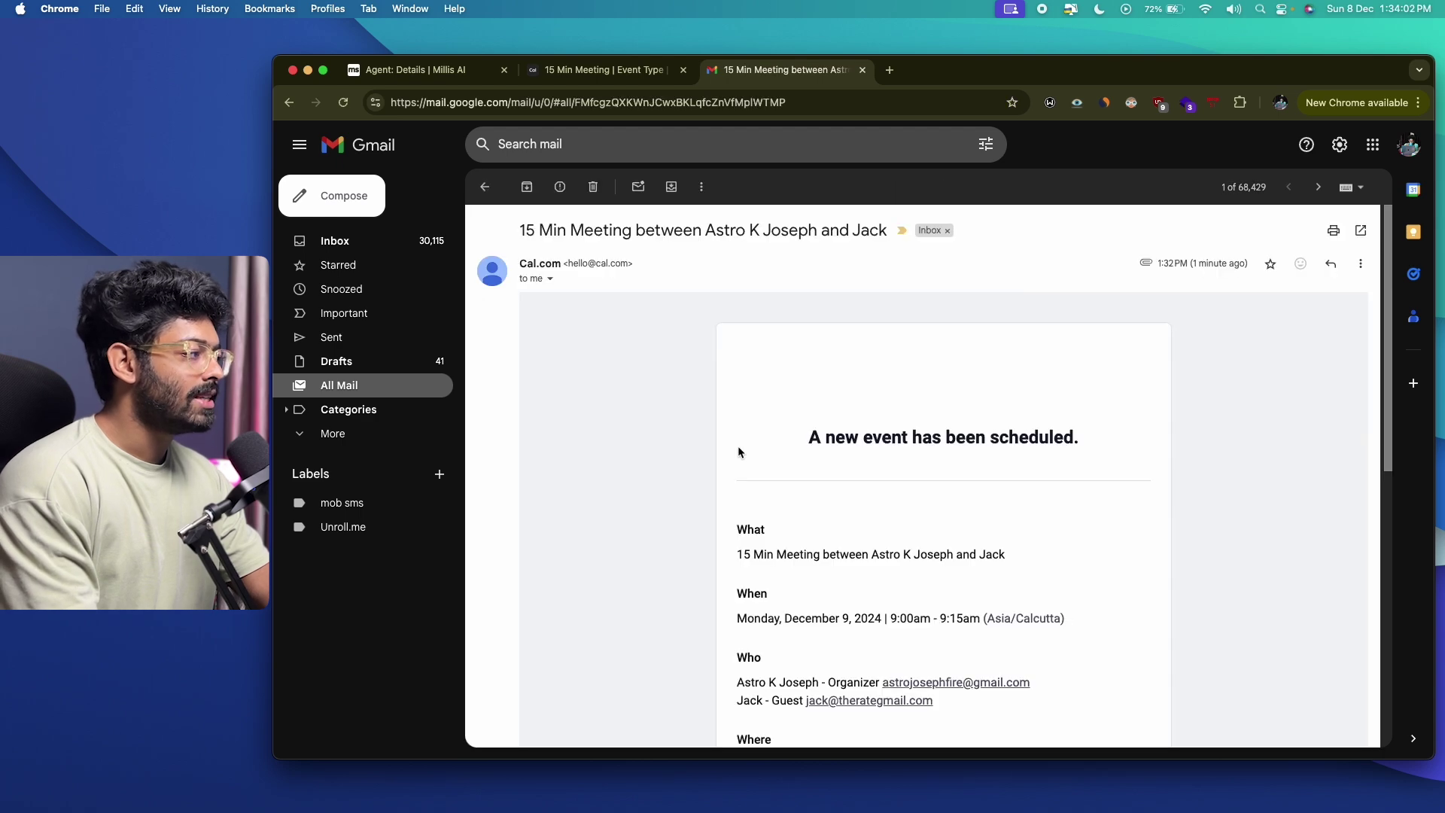
scroll(717, 444, down, 5)
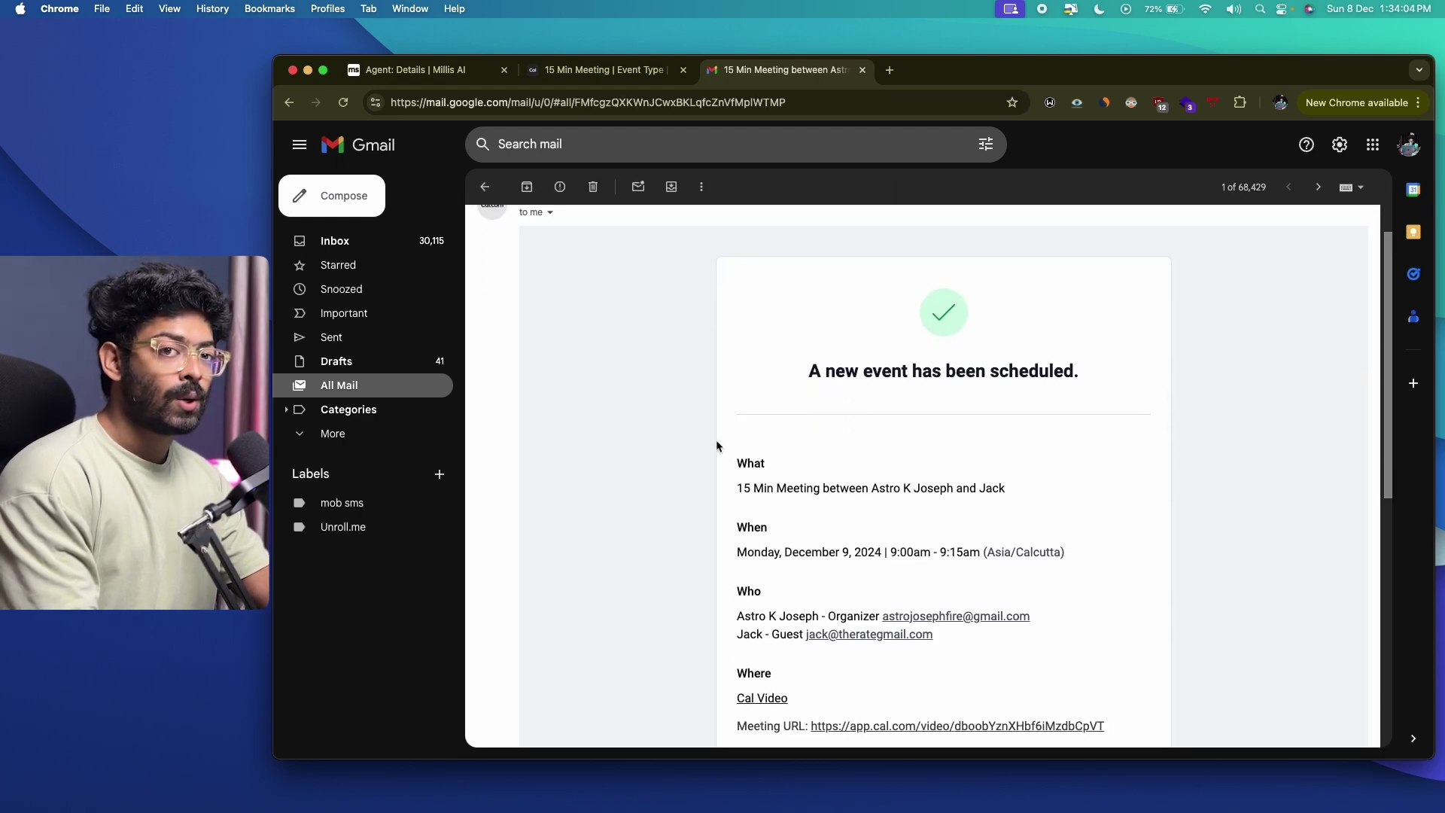
scroll(779, 541, down, 8)
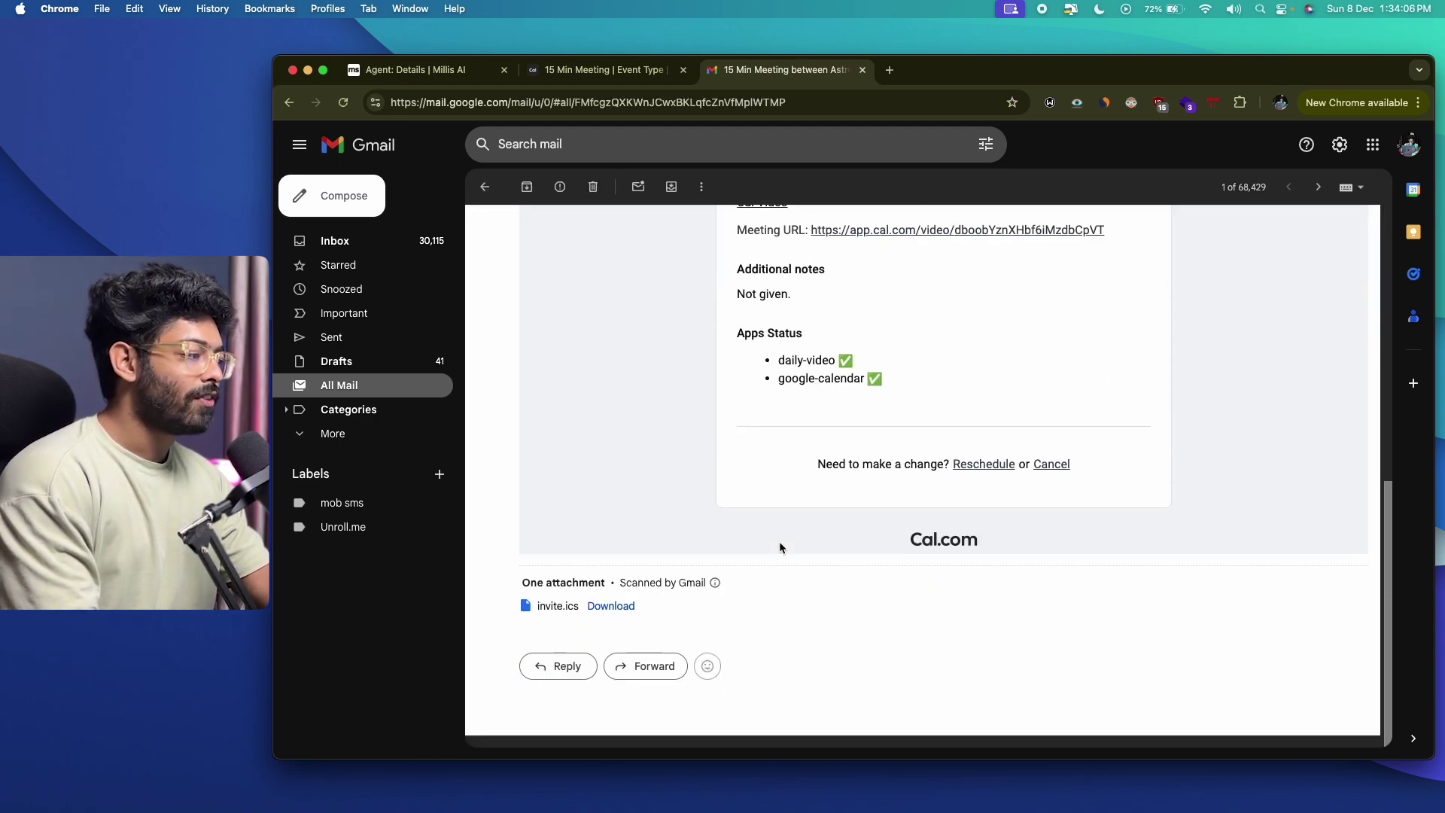
scroll(779, 541, up, 12)
click(431, 71)
scroll(712, 556, up, 5)
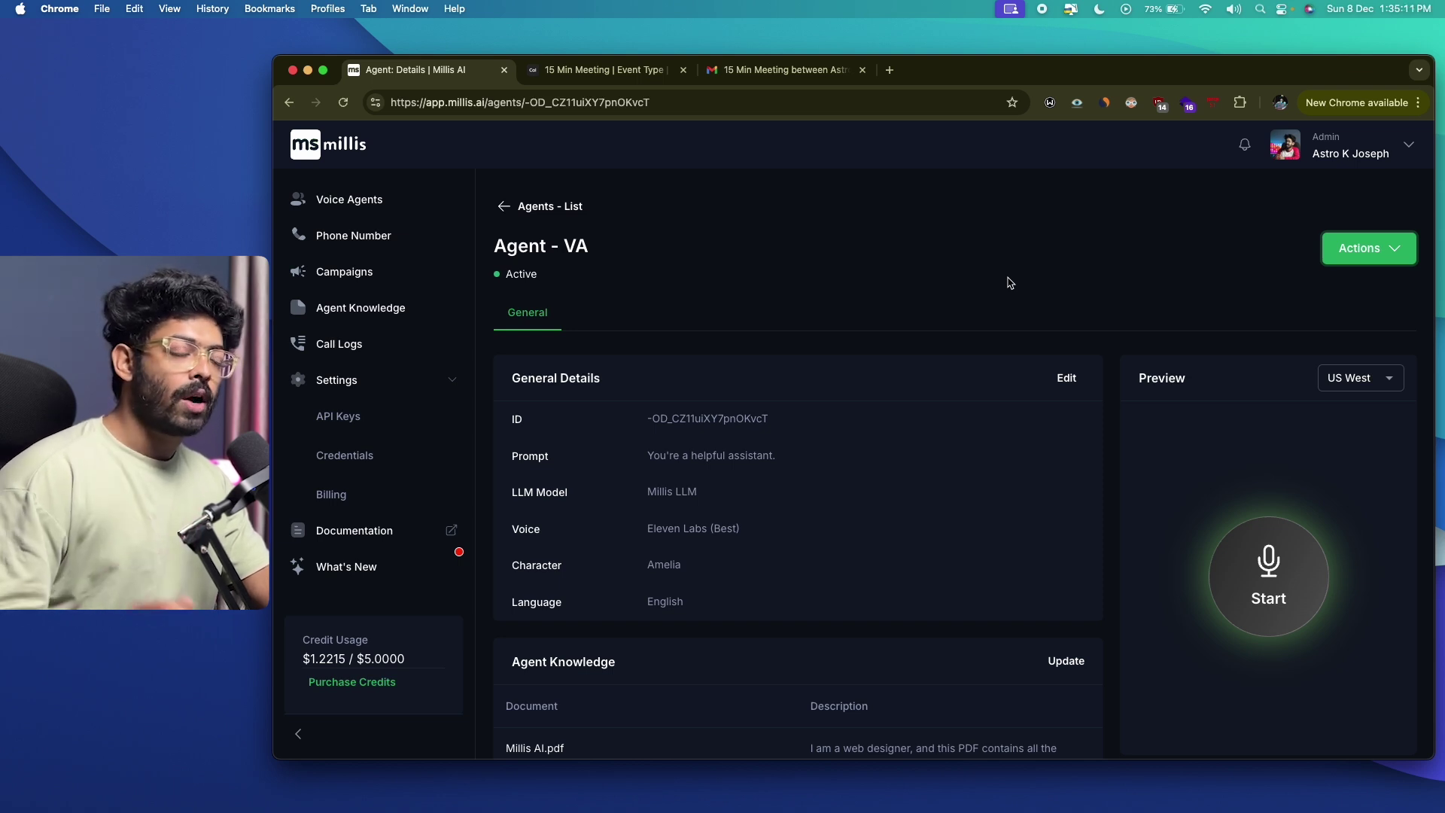
Open VA's embed-to-public-site code and select all of it
click(1385, 248)
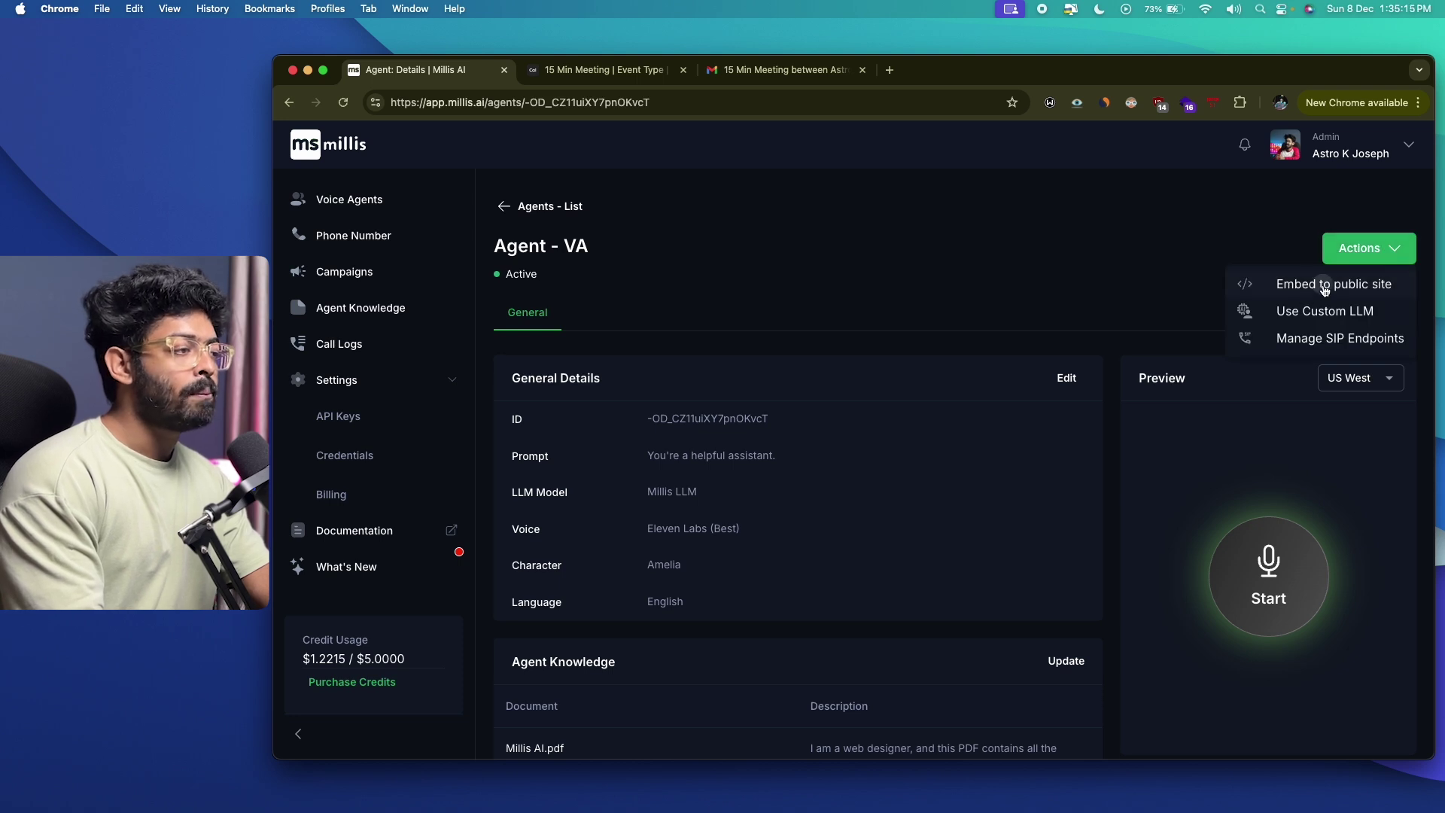
click(1325, 289)
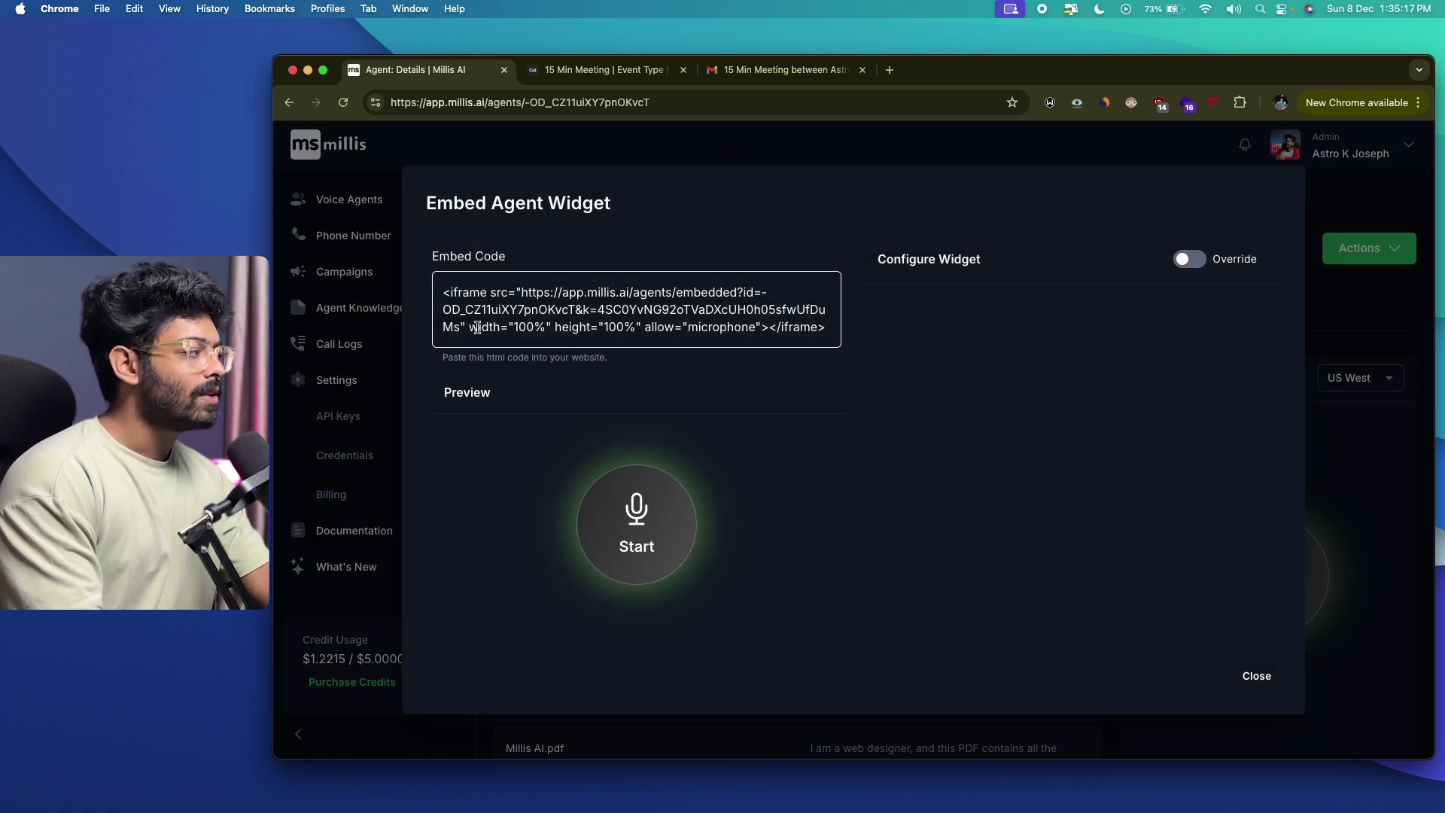
click(447, 298)
key(super+a)
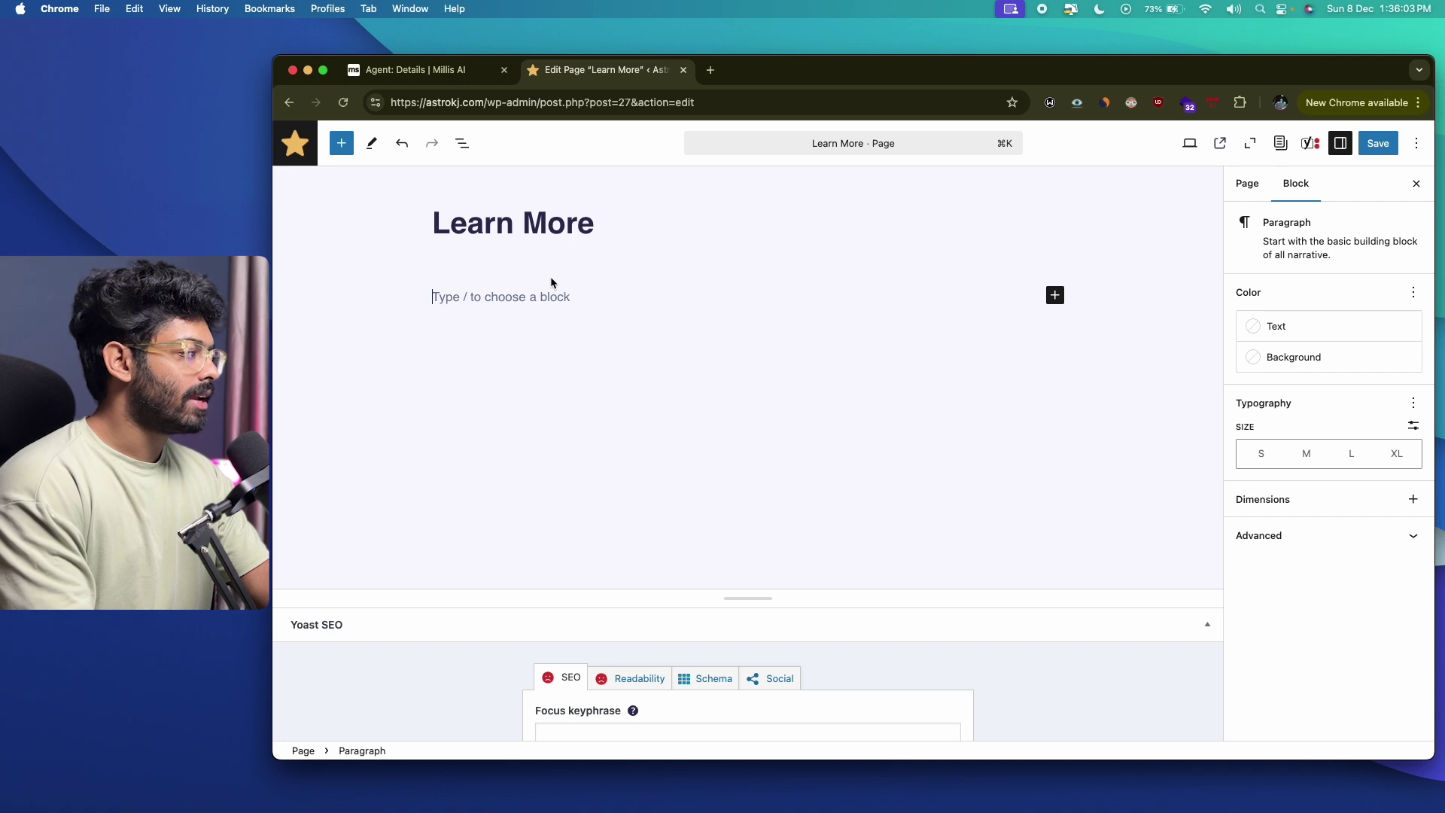
Insert a Custom HTML block below the title holding VA's iframe embed code
drag(626, 226, 413, 224)
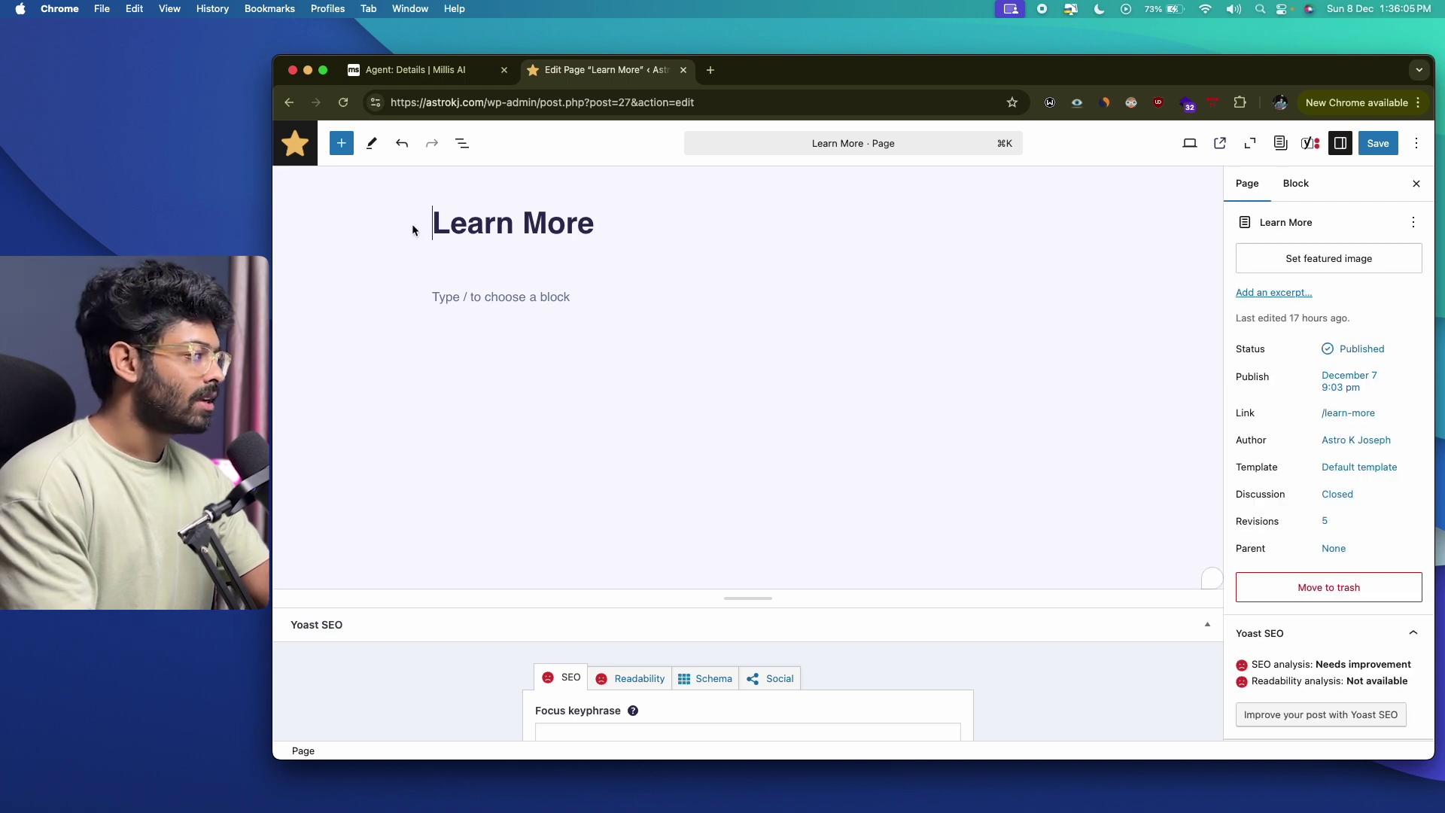
click(412, 222)
click(489, 295)
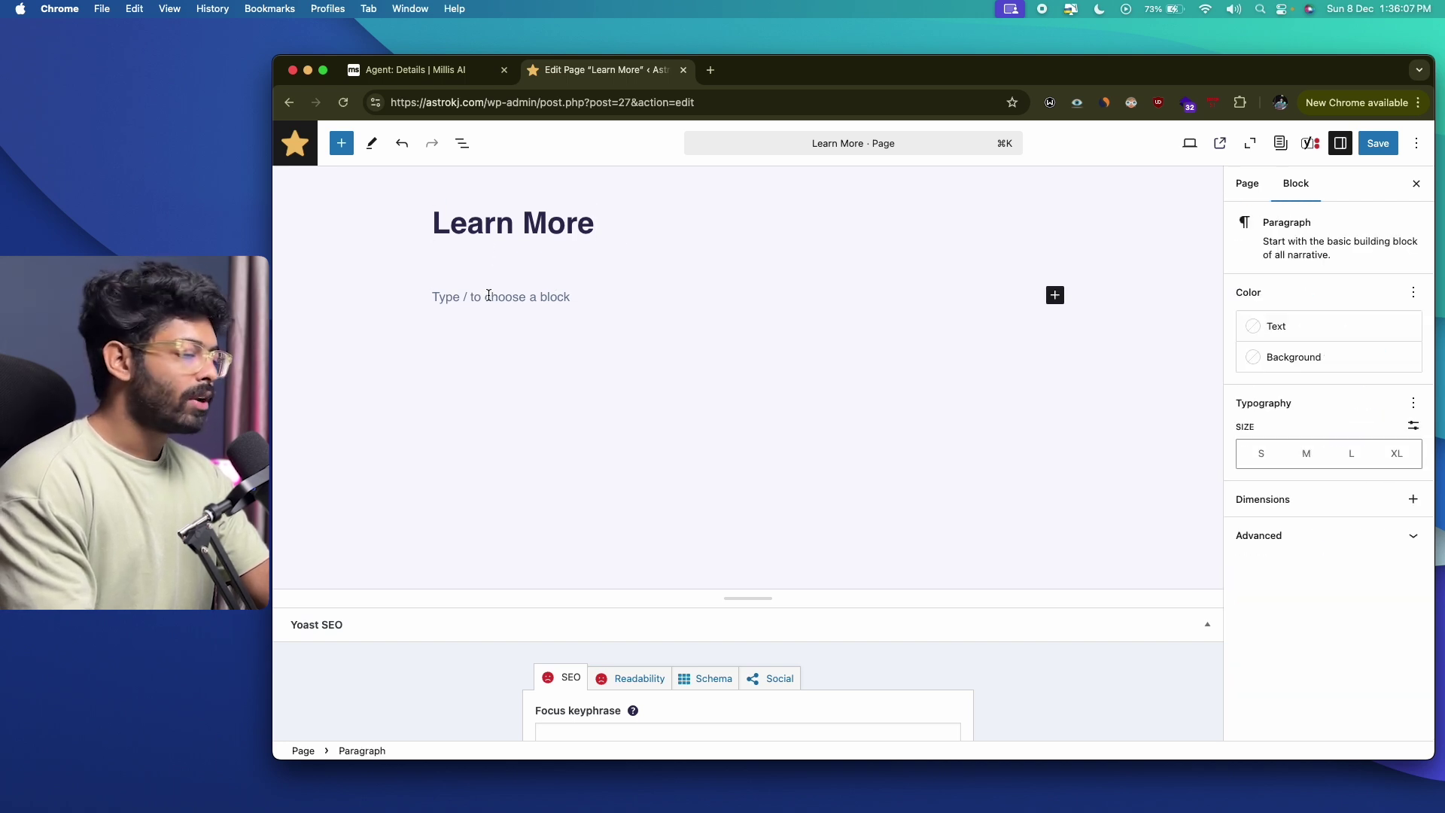
text(/html)
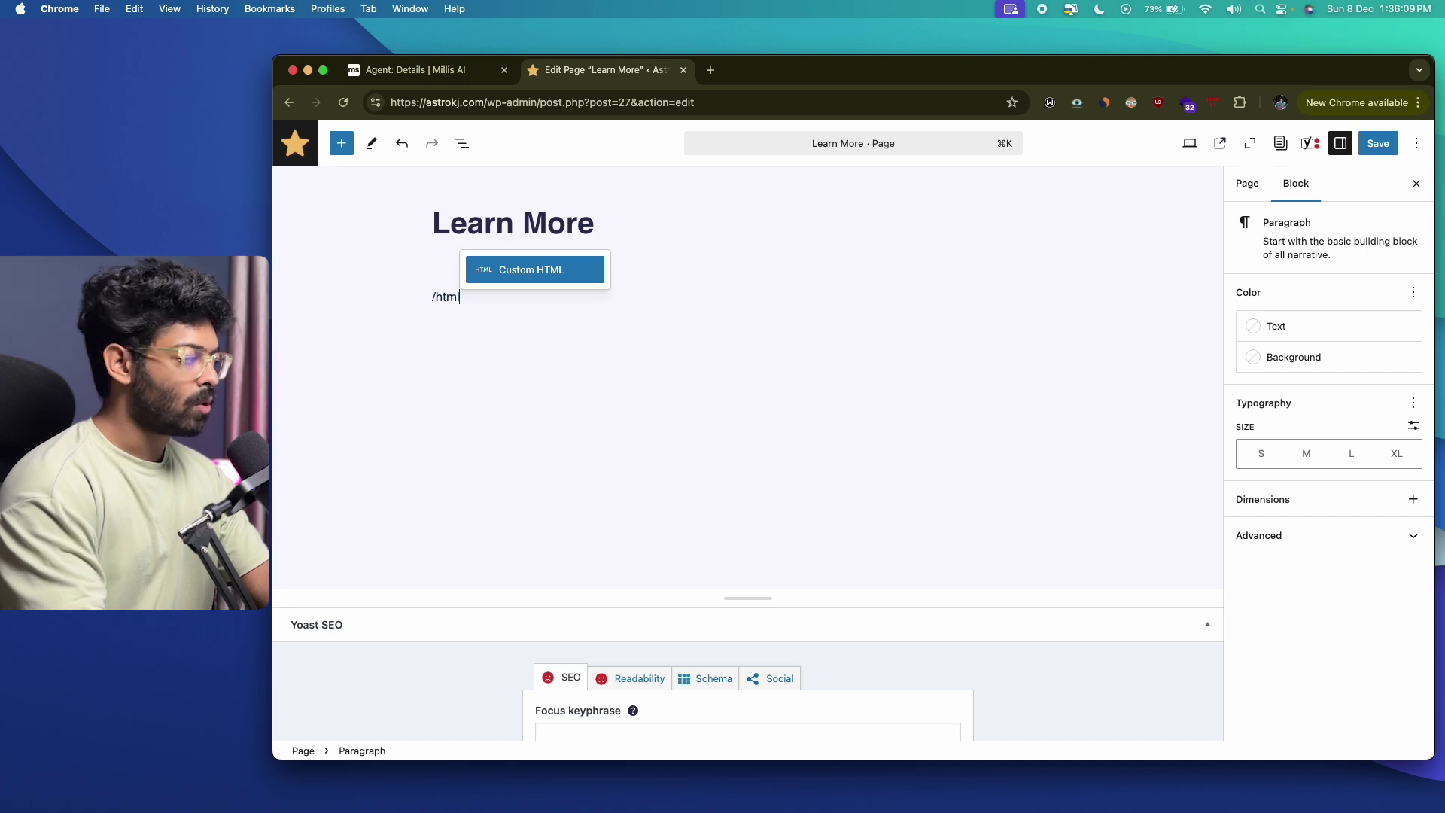
click(555, 280)
text(<iframe src="https://app.millis.ai/agents/embedded?id=-ODWdzMtiUqpjyekWISM&k=4SC0YvNG92oTVaDXcUH0h05sfwUfDuMs" width="500px" height="500px" allow="microphone"></iframe>)
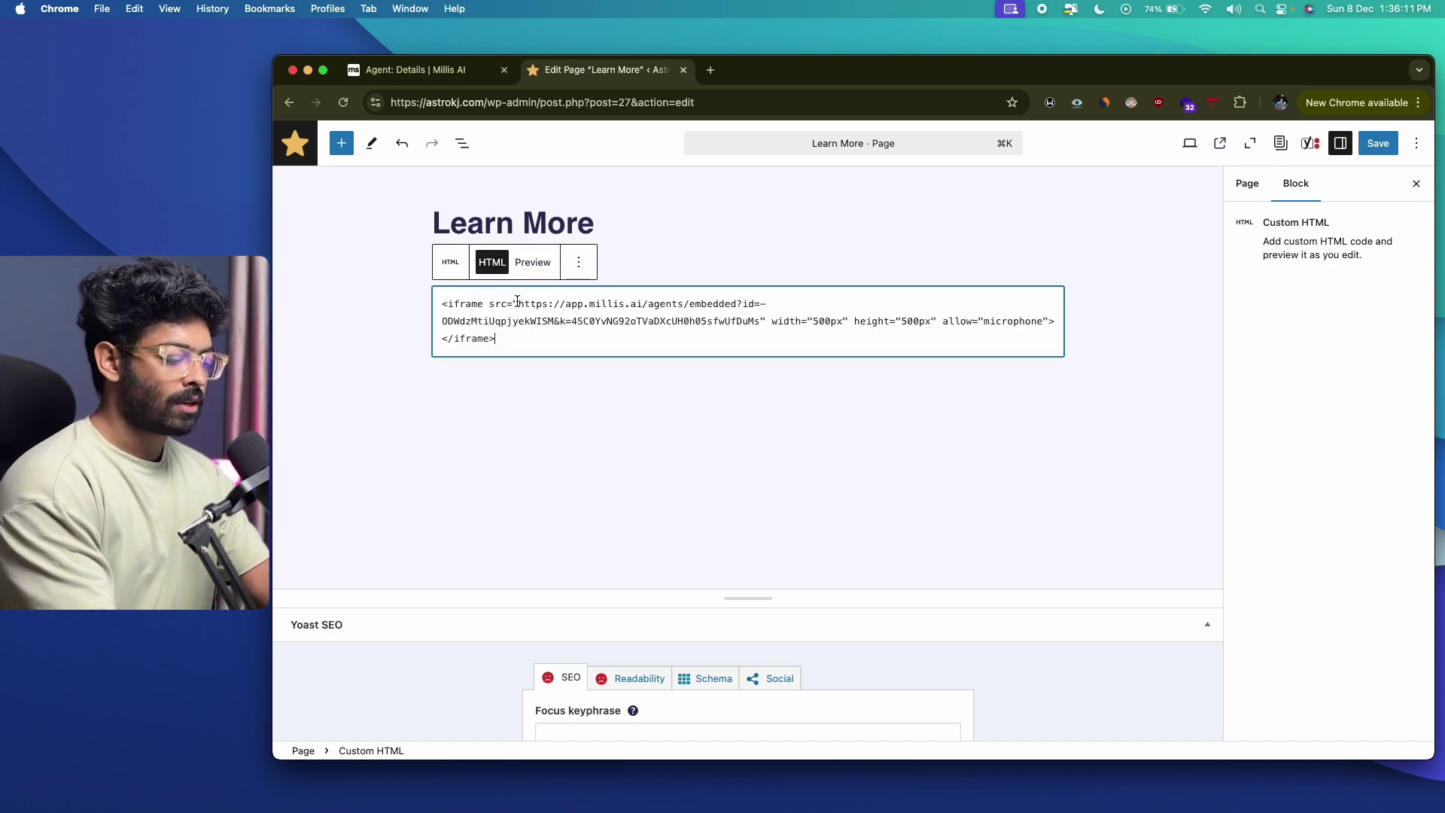
Save the Learn More page and view it live at /learn-more
click(436, 70)
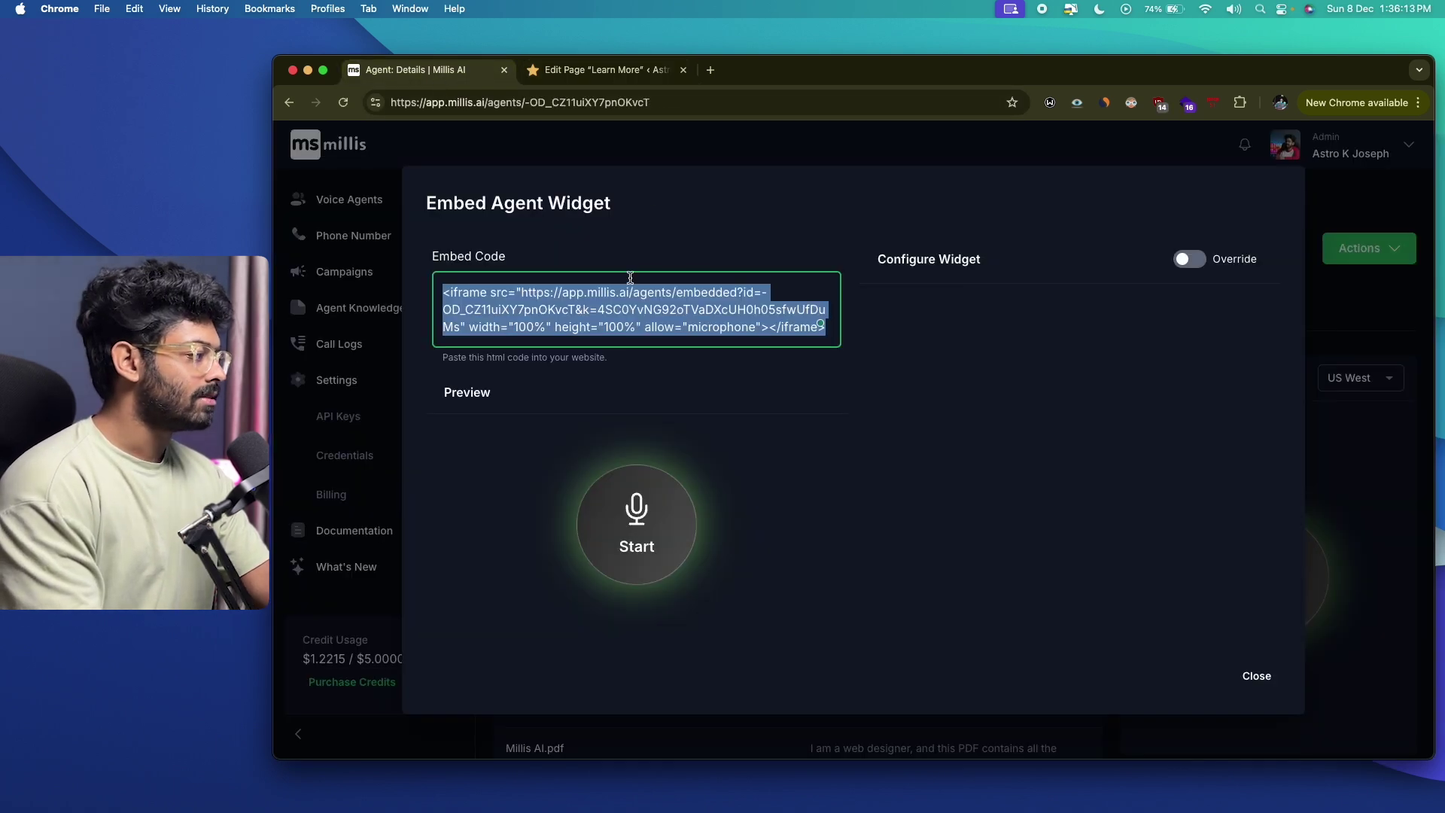
click(625, 71)
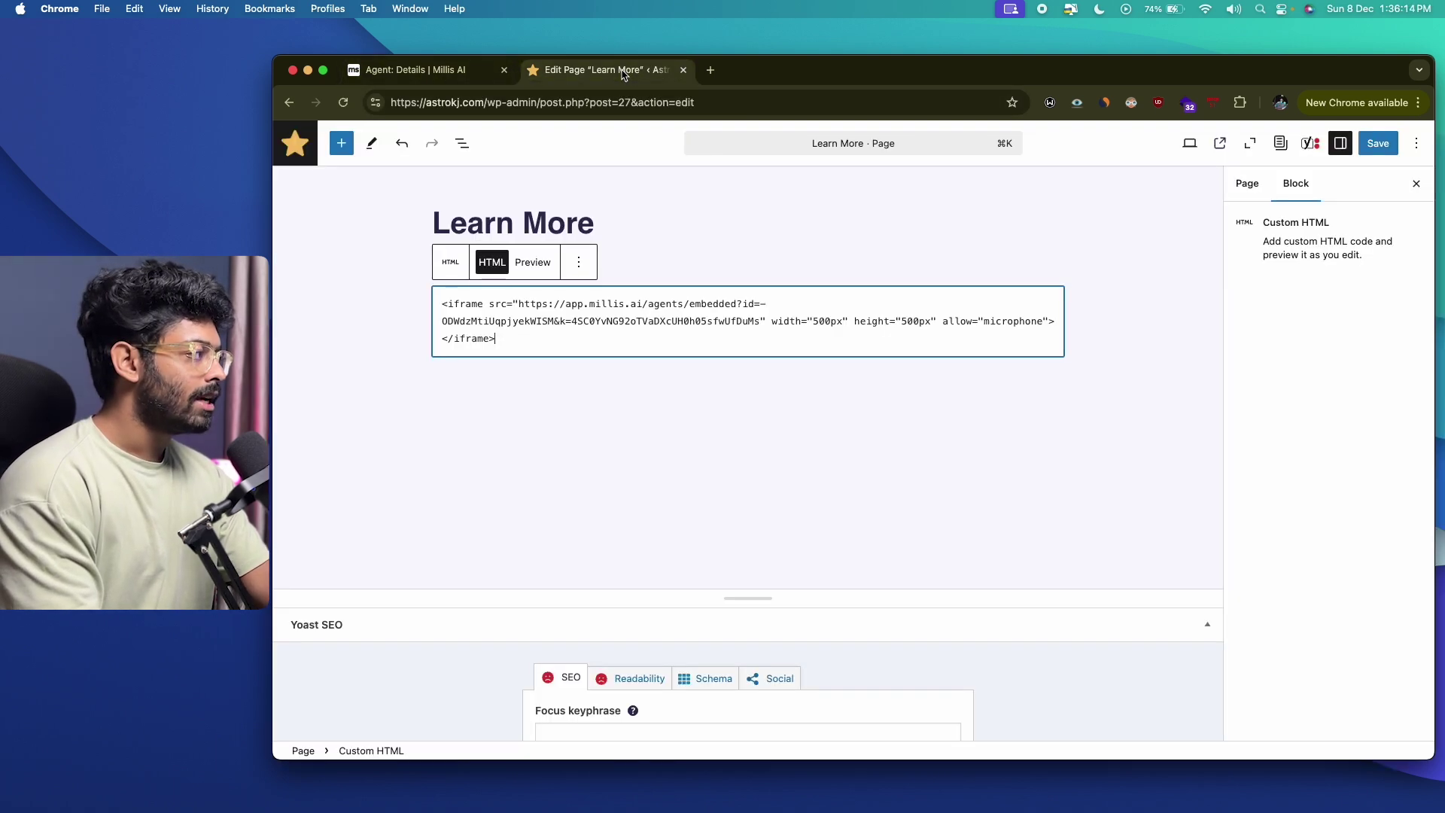
click(1376, 145)
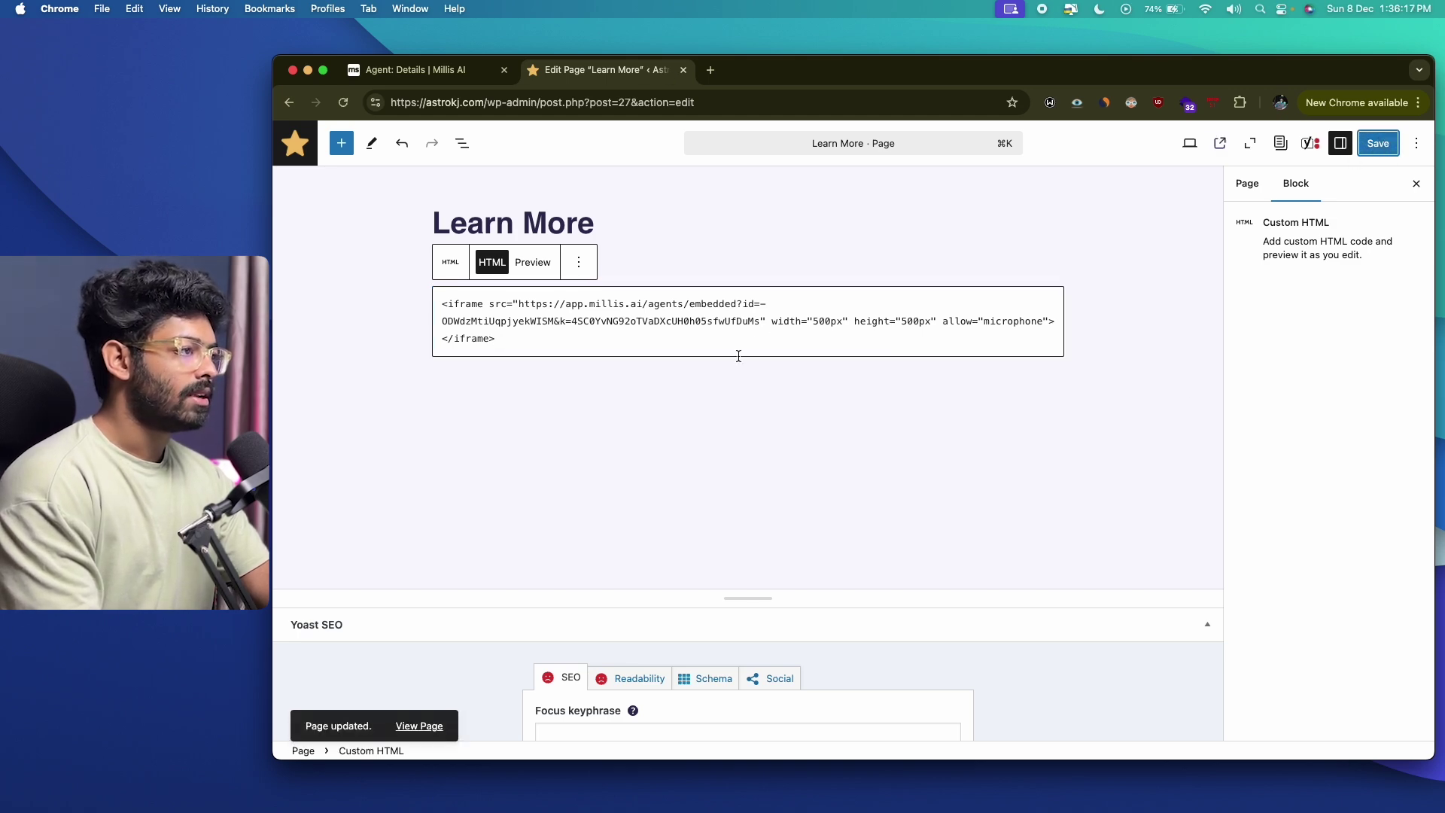
click(420, 726)
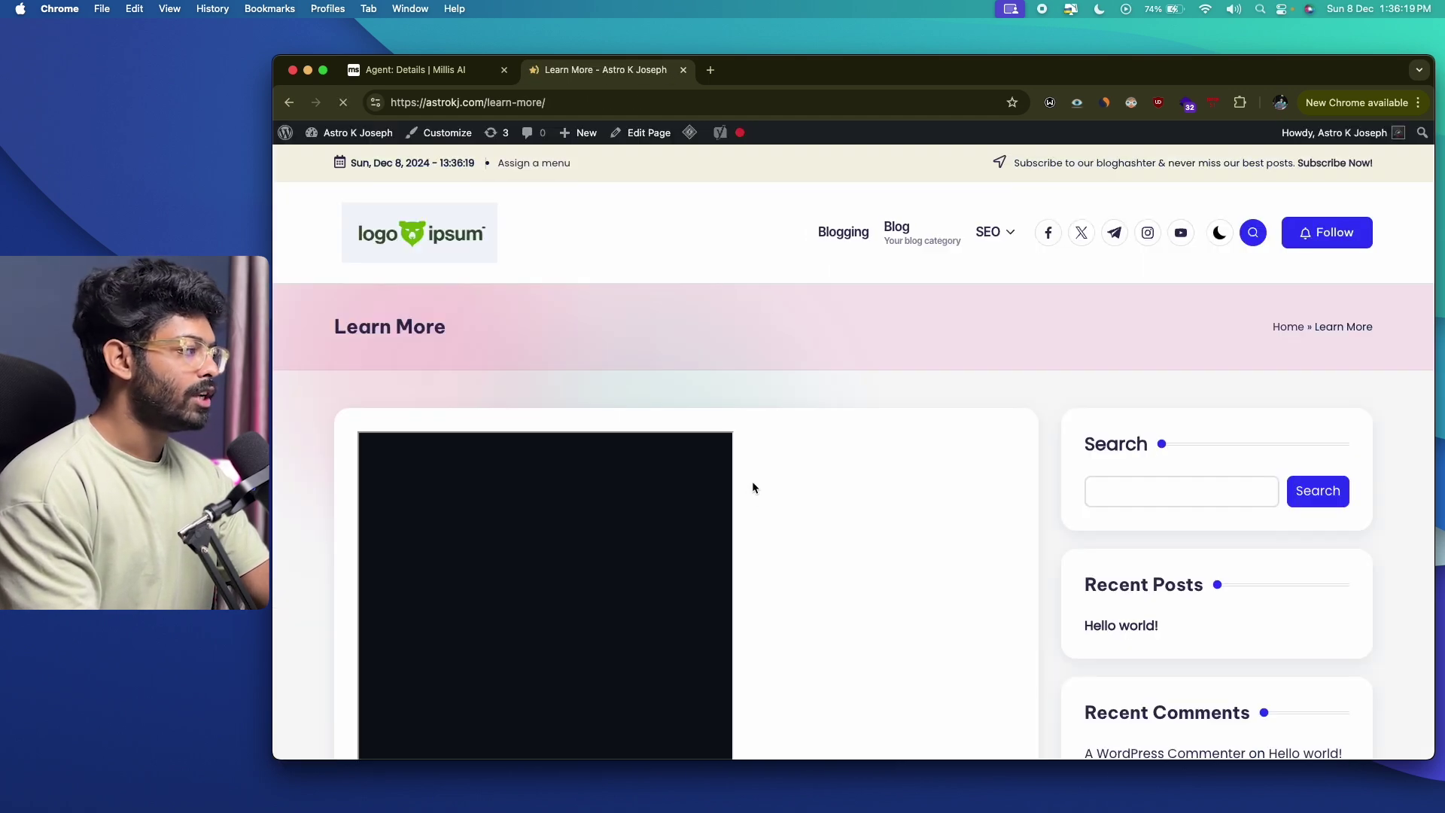
Start a voice call from the embedded VA widget on the live Learn More page
scroll(752, 481, down, 5)
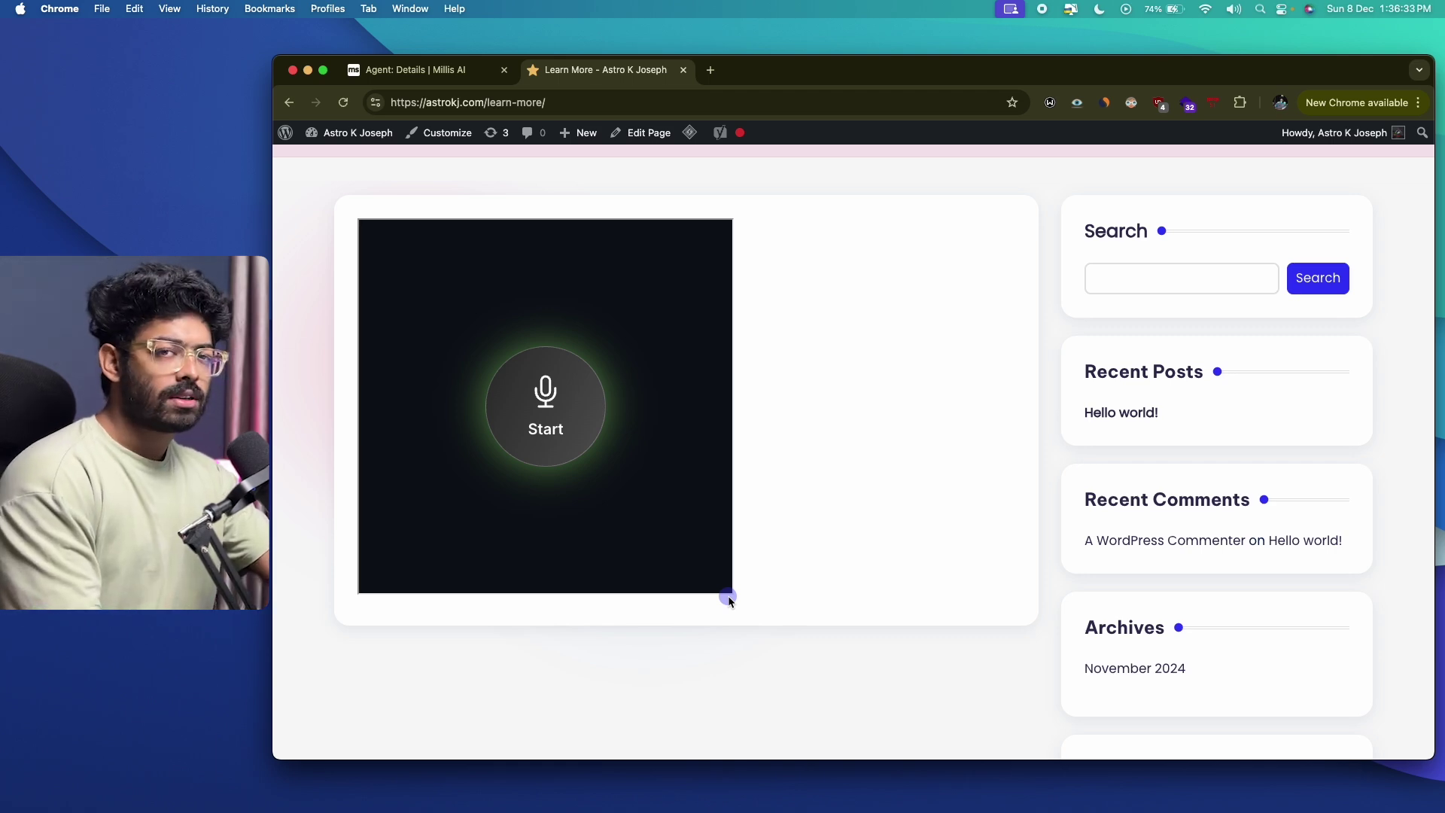
click(578, 592)
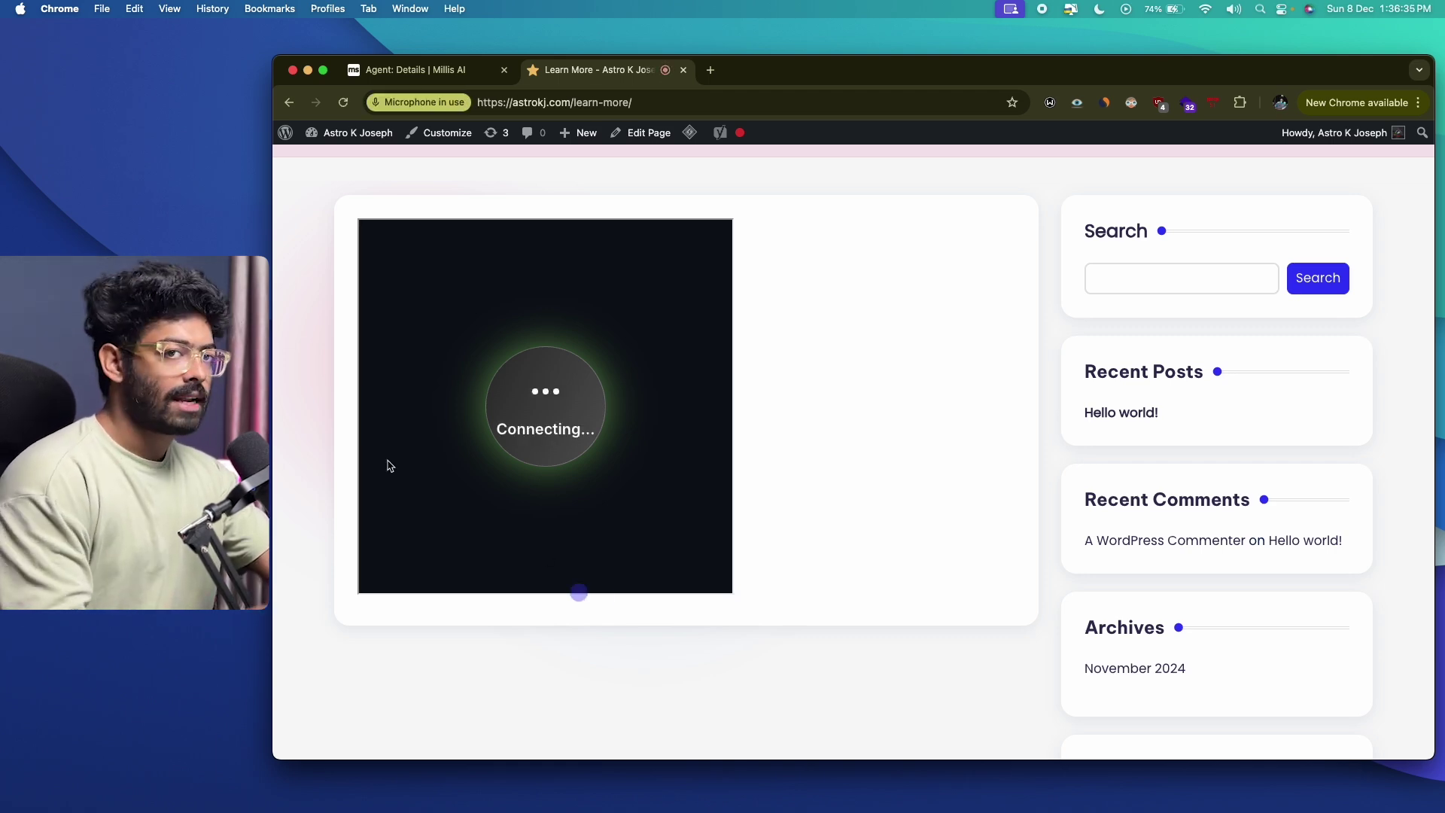